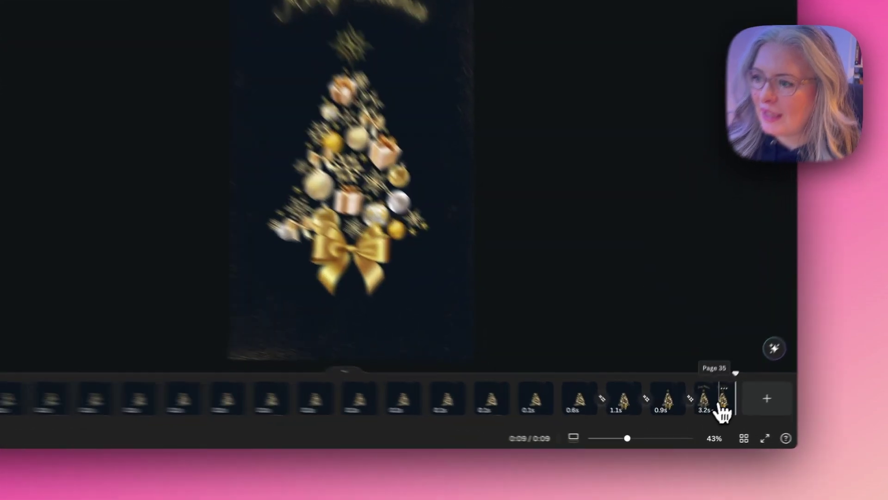
pyautogui.click(701, 415)
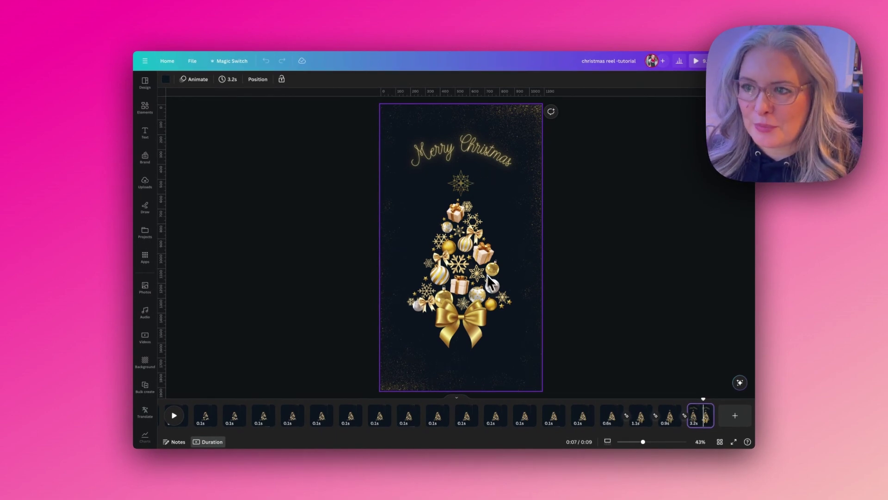
pyautogui.click(518, 244)
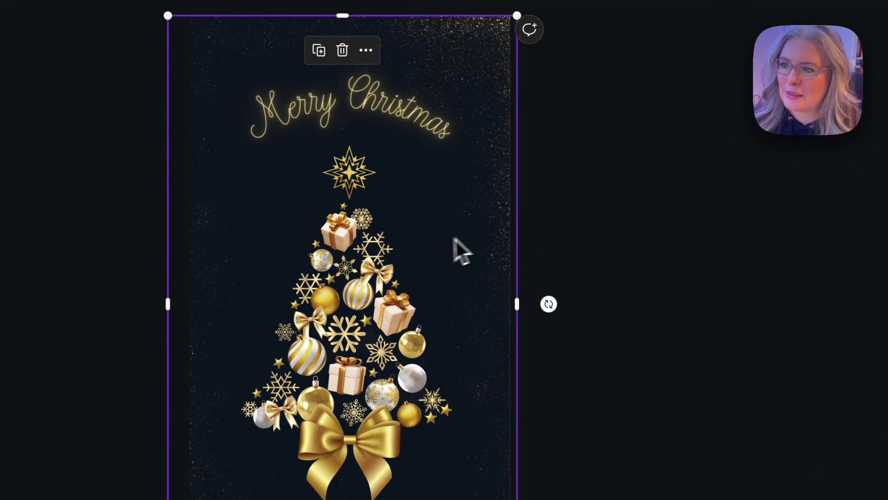
pyautogui.moveTo(517, 216); pyautogui.dragTo(556, 223)
pyautogui.moveTo(536, 251); pyautogui.dragTo(469, 230)
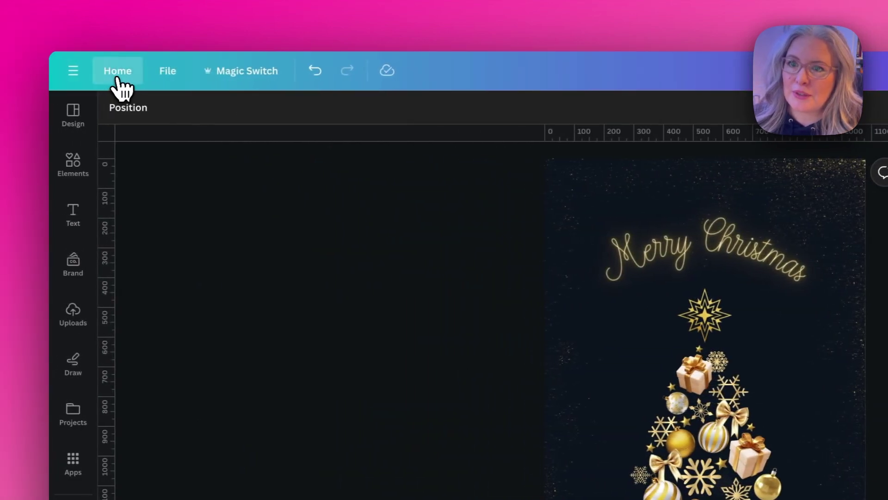
# Create a new blank Mobile Video design of 1080 × 1920 px.
pyautogui.click(167, 61)
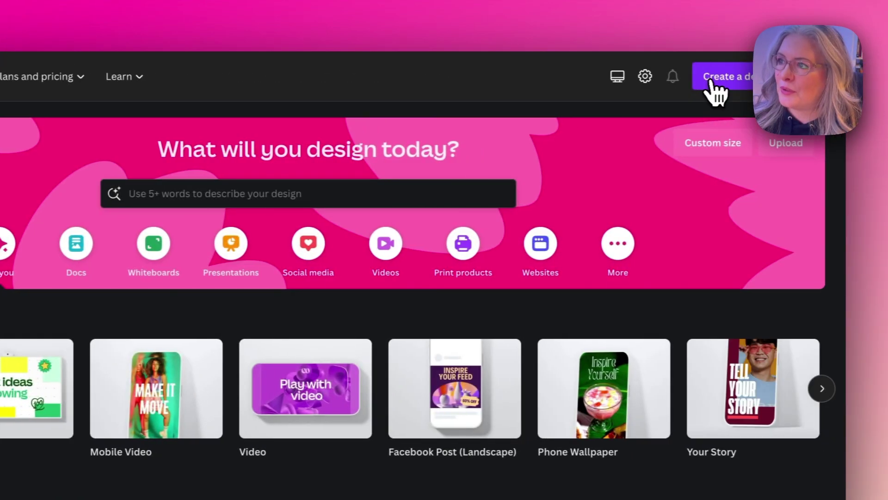
pyautogui.click(711, 79)
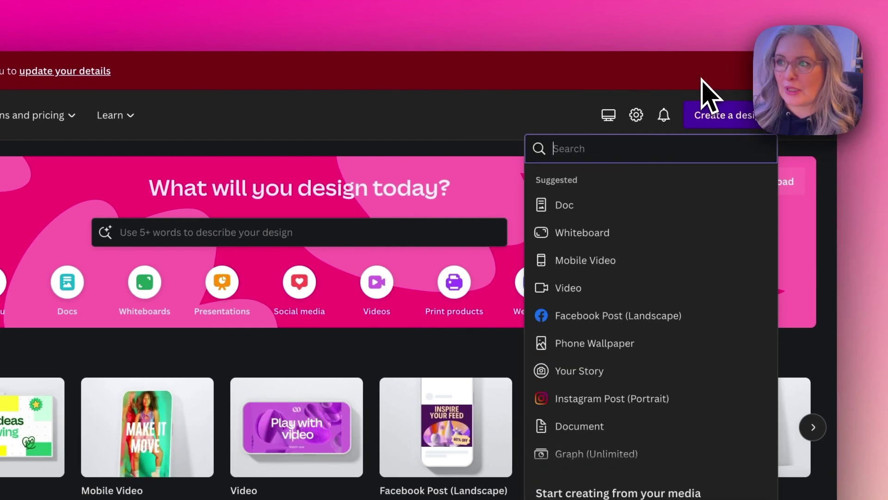
pyautogui.click(583, 266)
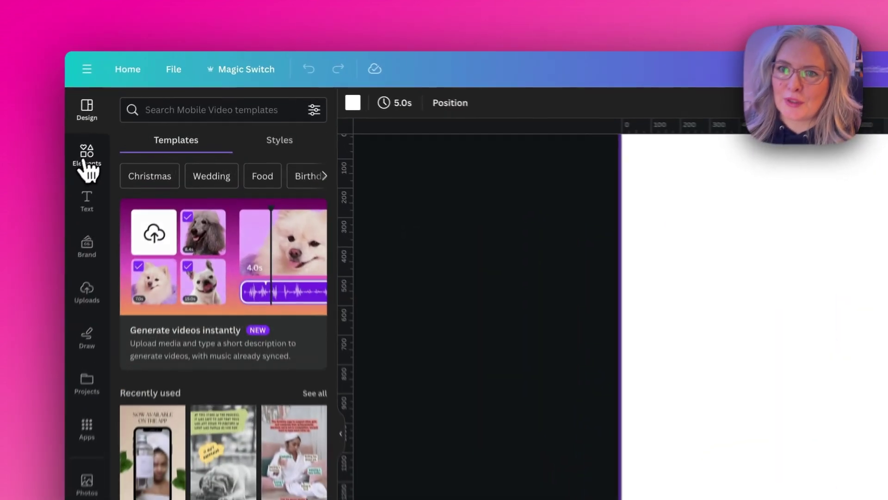
# Search the elements for "3d christmas gift" and show only the graphics results.
pyautogui.click(145, 107)
pyautogui.click(172, 109)
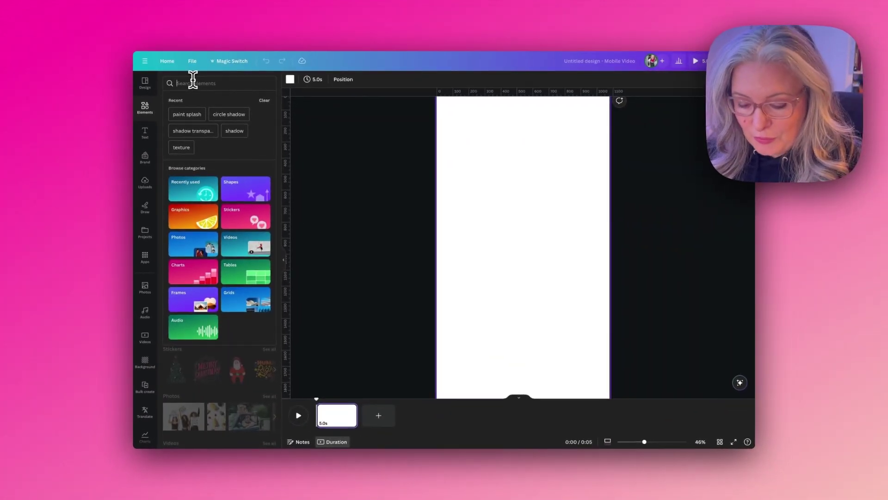
pyautogui.write('3d christmas gift')
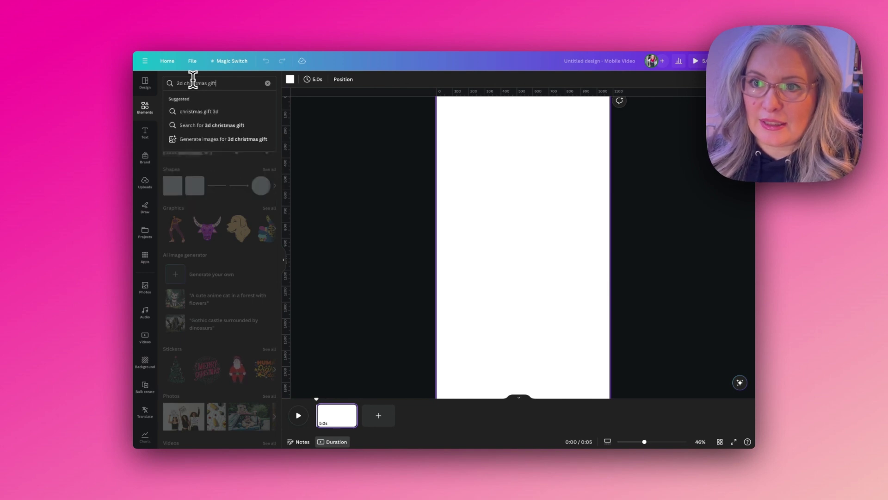
pyautogui.press('Return')
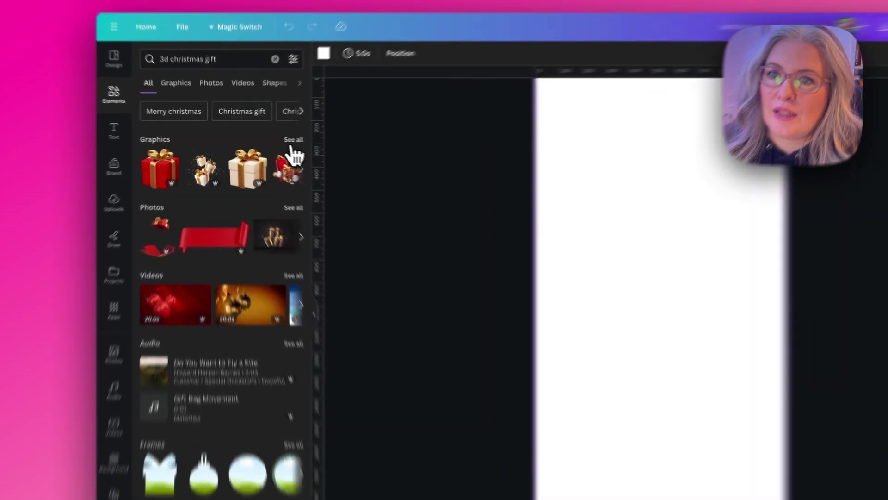
pyautogui.click(269, 140)
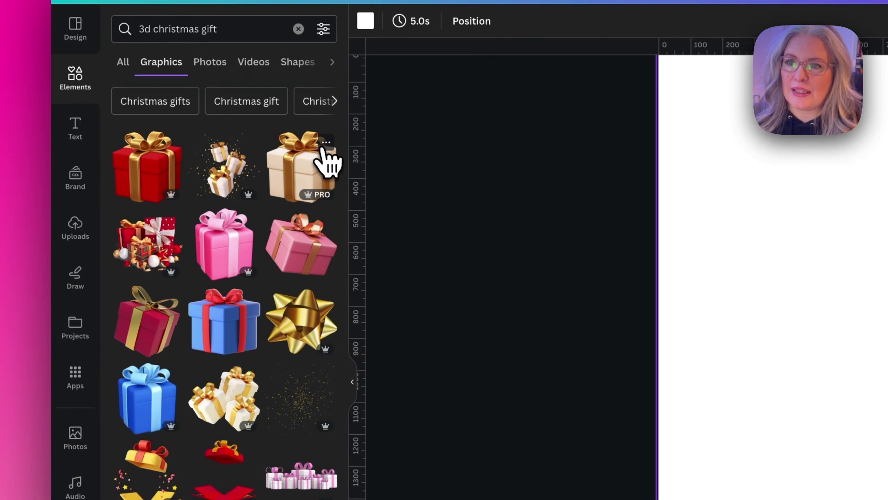
# Add the cream gift box with a gold bow and the tilted white gift box with a gold ribbon to the page.
pyautogui.click(300, 184)
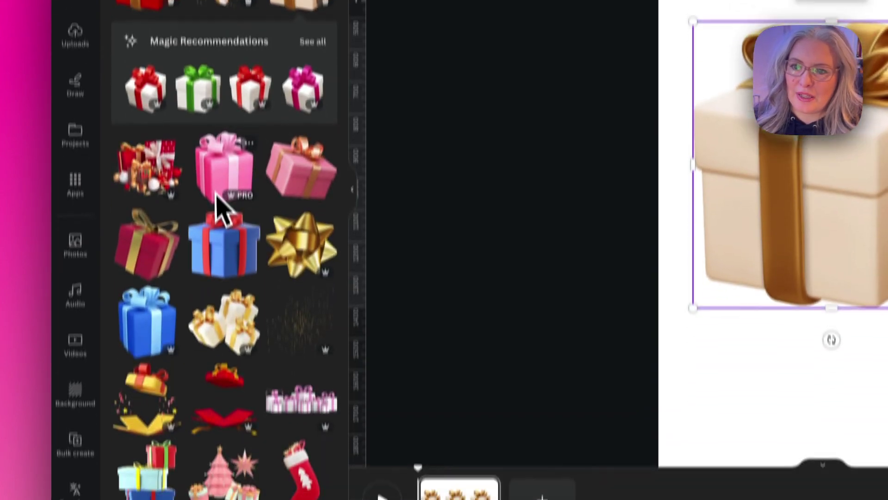
pyautogui.scroll(-8, 215, 388)
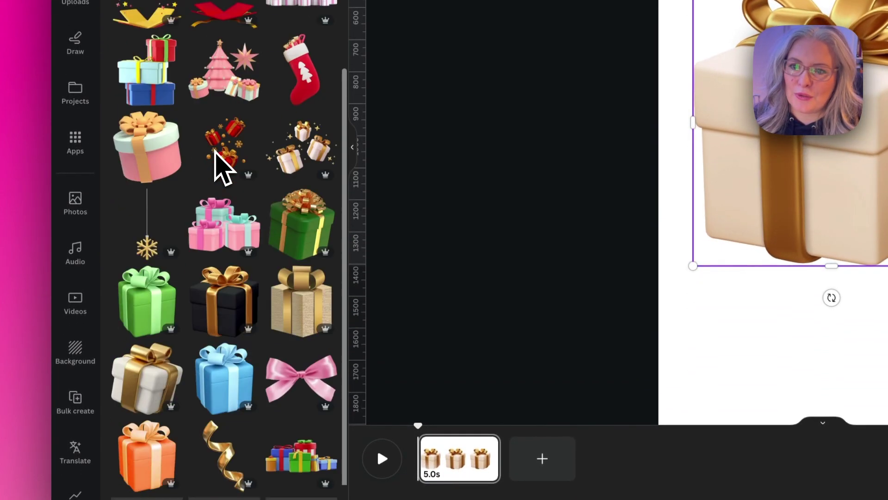
pyautogui.click(161, 356)
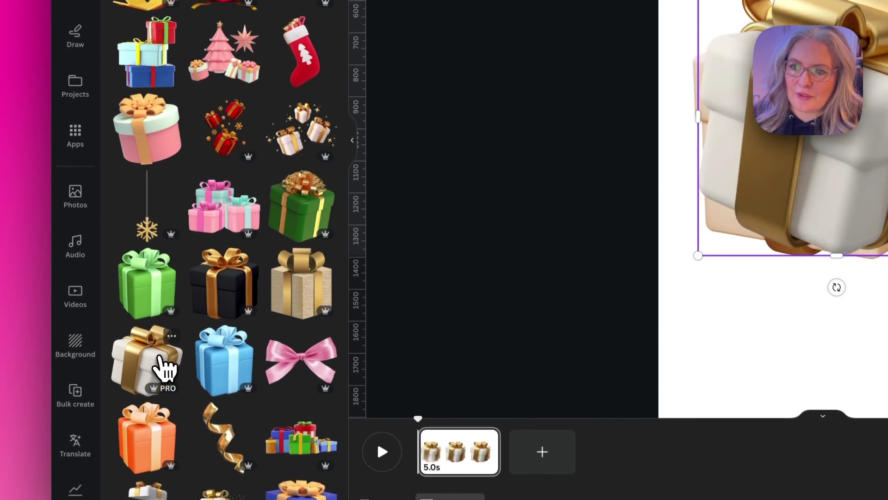
# Add two more white gift boxes with gold ribbons from the full Magic Recommendations of the tilted white gift.
pyautogui.scroll(-7, 169, 324)
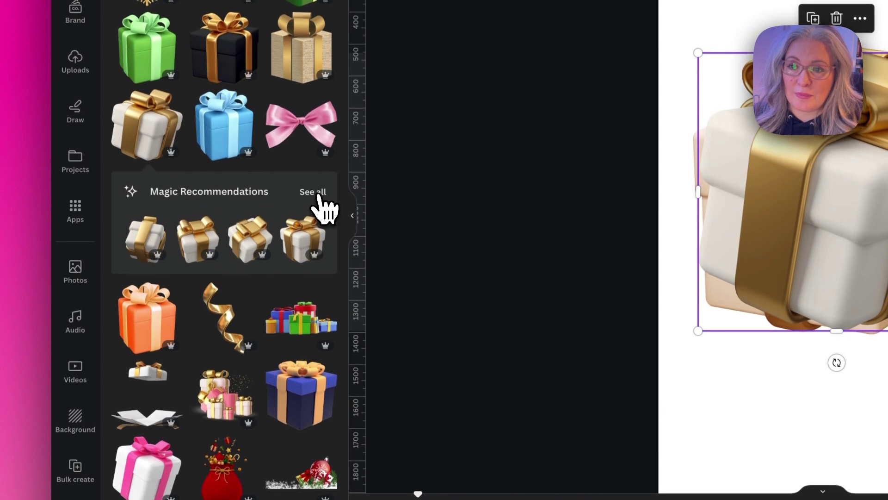
pyautogui.click(318, 196)
pyautogui.scroll(-2, 324, 208)
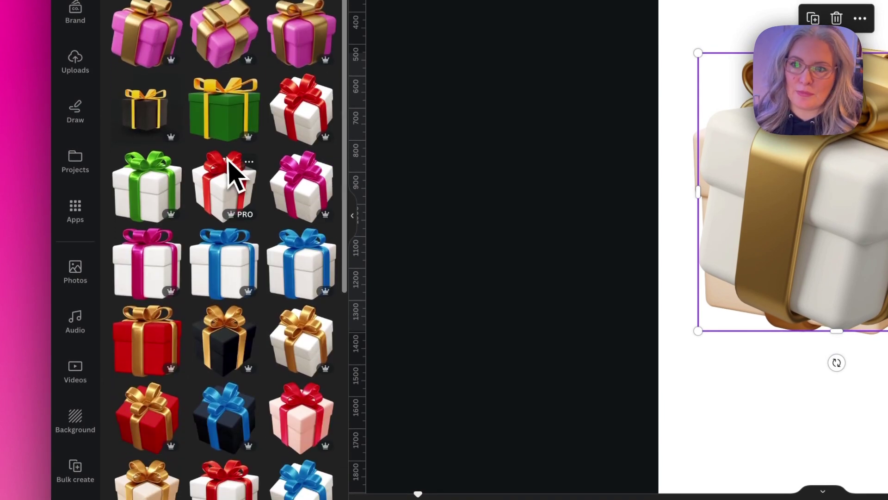
pyautogui.click(305, 348)
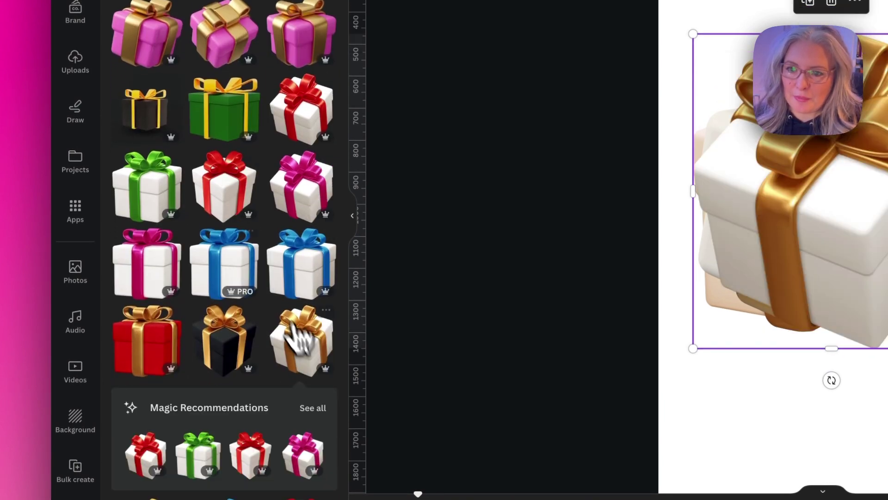
pyautogui.scroll(2, 234, 228)
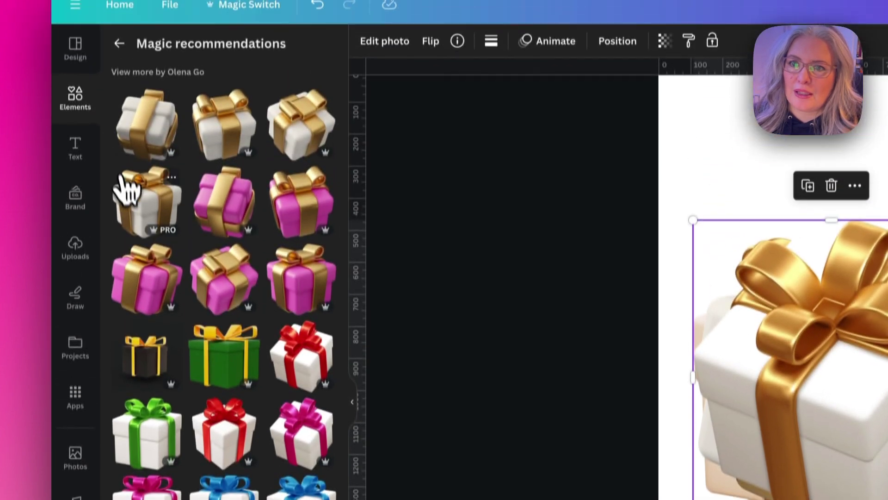
pyautogui.click(126, 188)
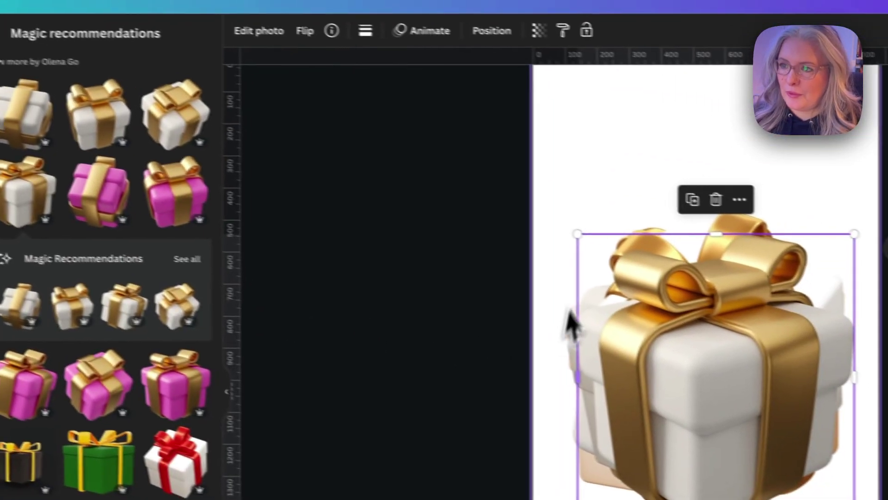
# Shrink the stacked gift boxes and arrange the four of them in two rows of two on the page.
pyautogui.click(680, 206)
pyautogui.moveTo(516, 178); pyautogui.dragTo(624, 298)
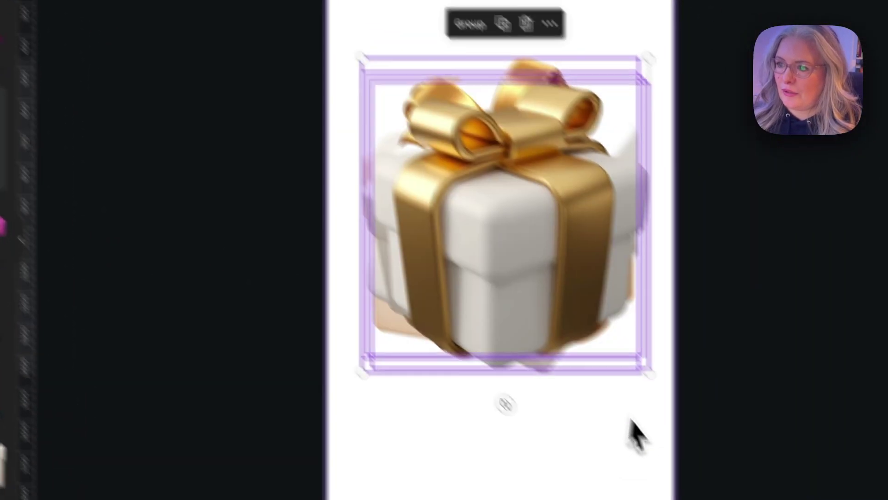
pyautogui.click(461, 186)
pyautogui.moveTo(375, 175); pyautogui.dragTo(483, 296)
pyautogui.click(618, 211)
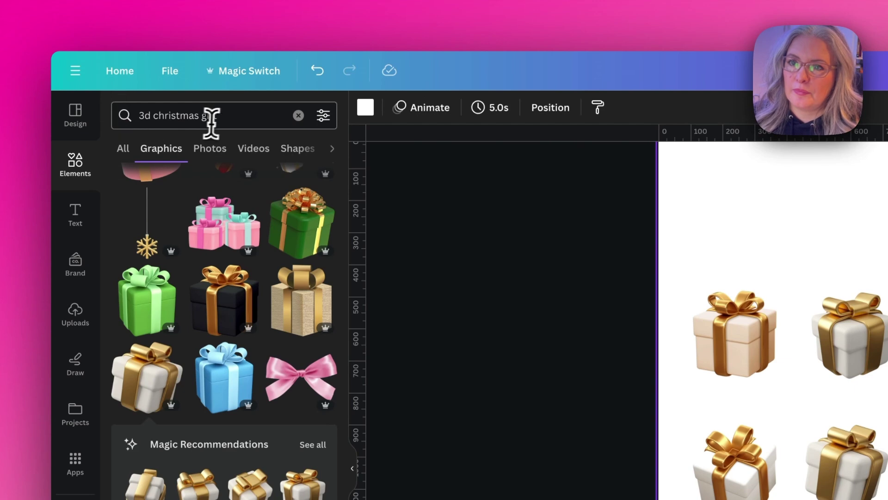
# Search the elements for "gold snowflake ornament".
pyautogui.click(210, 121)
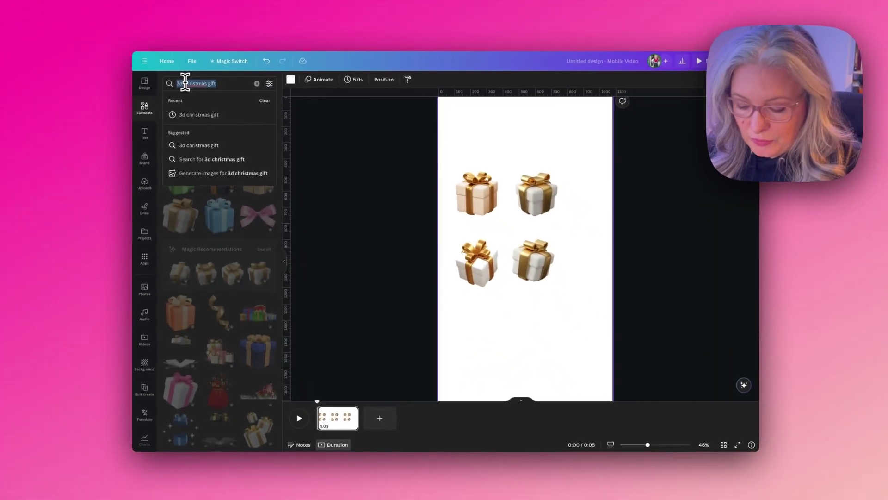
pyautogui.write('gold')
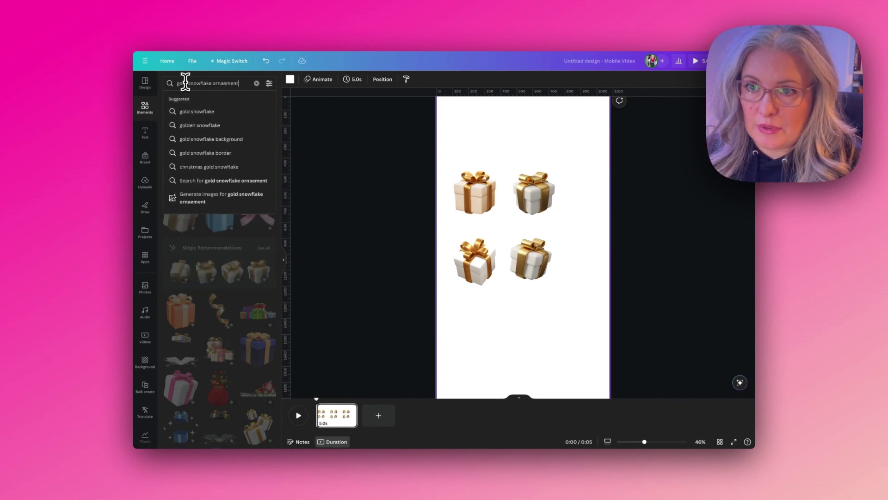
pyautogui.write('snowflake ornament')
pyautogui.press('Return')
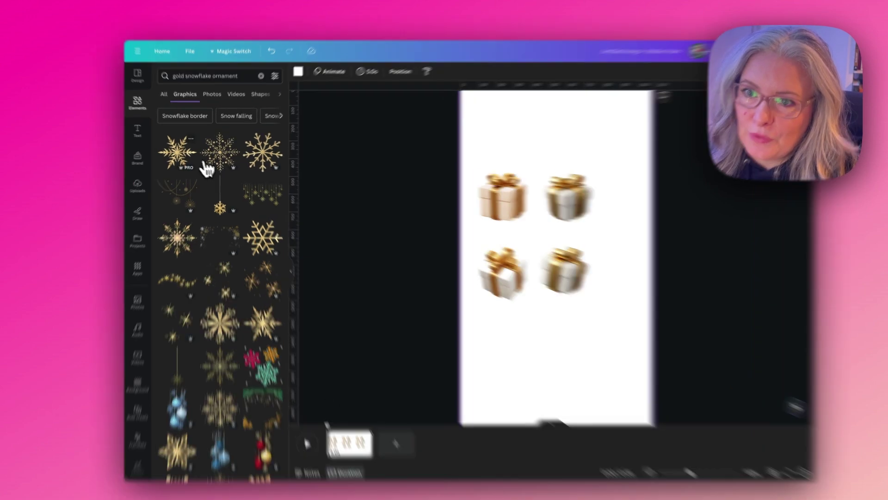
# Add six different gold snowflake graphics to the page from the search results and the related Magic Recommendations.
pyautogui.click(181, 152)
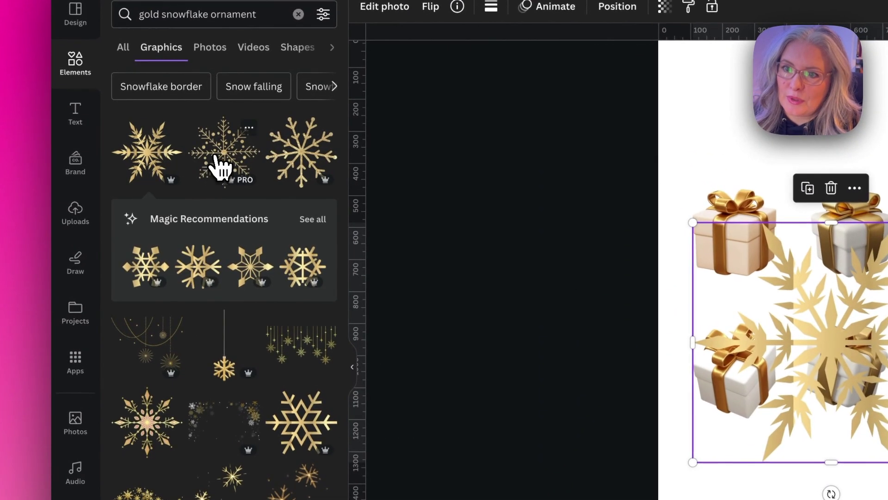
pyautogui.click(311, 220)
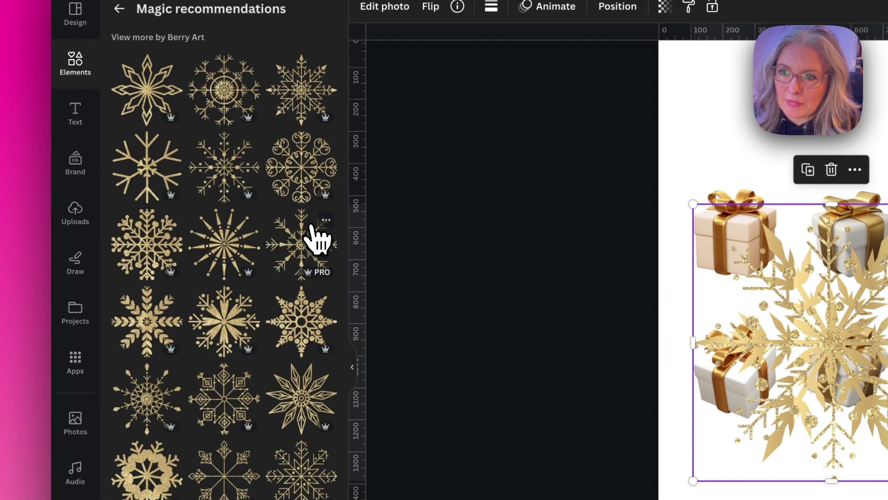
pyautogui.click(238, 345)
pyautogui.scroll(-5, 273, 444)
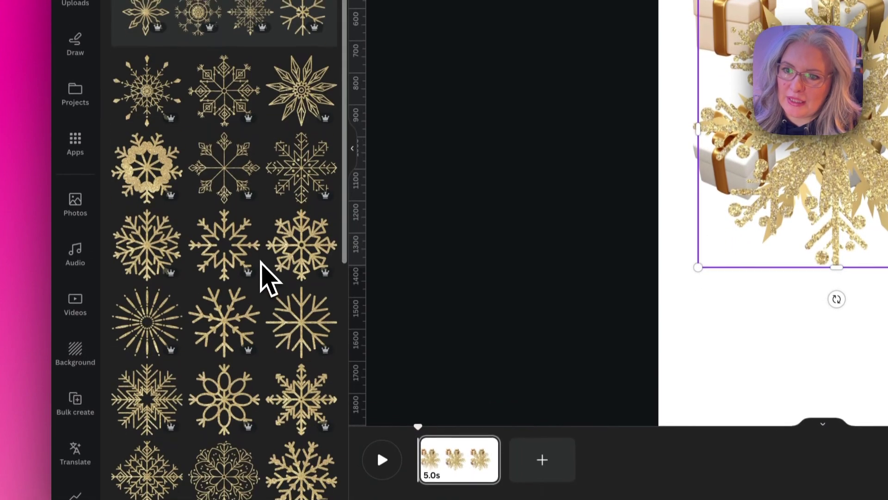
pyautogui.click(291, 183)
pyautogui.click(285, 260)
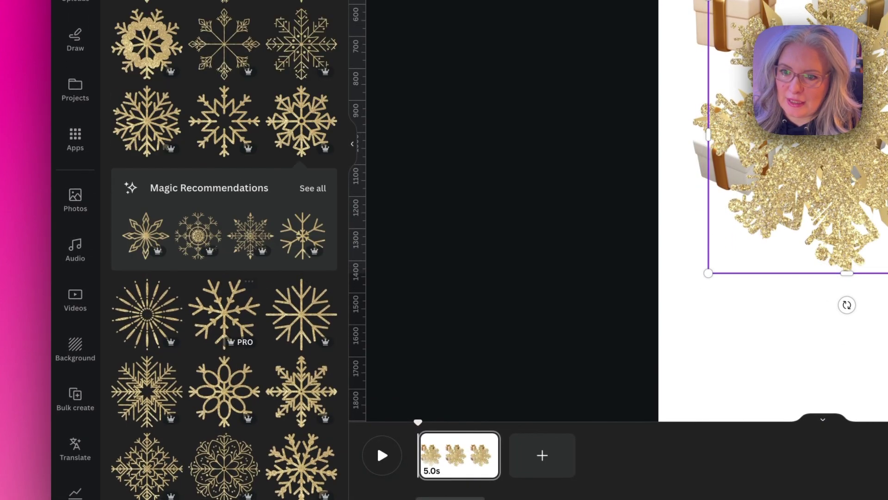
pyautogui.click(216, 324)
# Shrink the six gold snowflakes and spread them above, beside and below the gift boxes.
pyautogui.moveTo(549, 179)
pyautogui.mouseDown()
pyautogui.moveTo(504, 264)
pyautogui.moveTo(390, 387)
pyautogui.moveTo(544, 164)
pyautogui.moveTo(558, 173)
pyautogui.mouseUp()
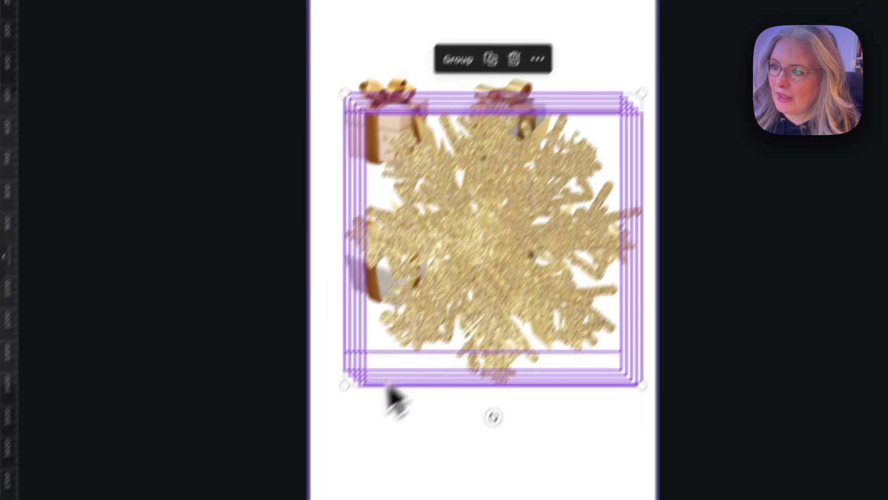
pyautogui.click(519, 31)
pyautogui.moveTo(548, 245); pyautogui.dragTo(427, 481)
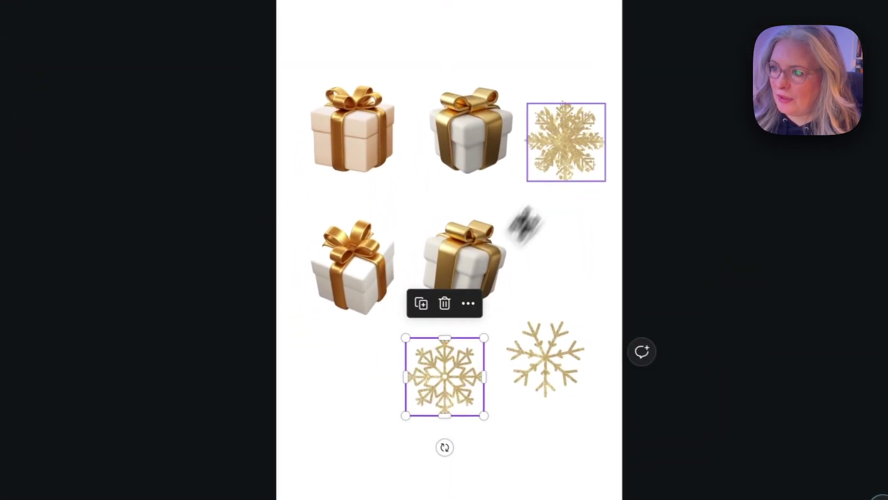
pyautogui.moveTo(565, 144); pyautogui.dragTo(552, 269)
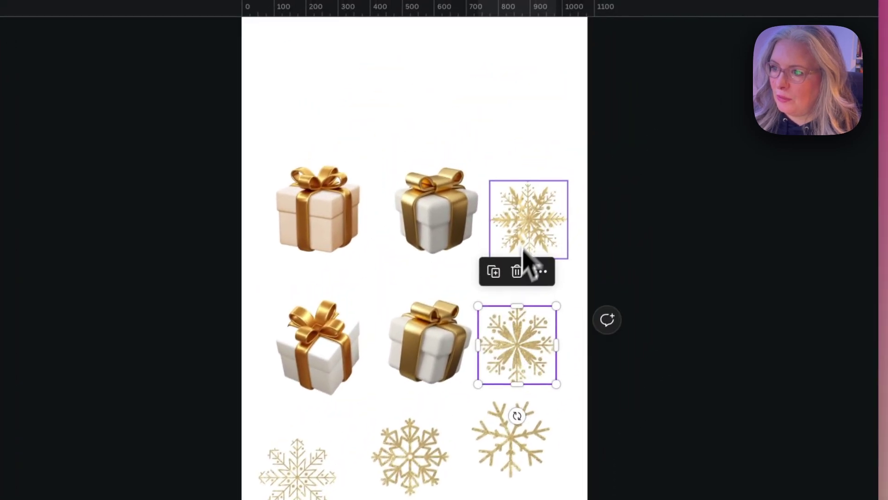
pyautogui.moveTo(532, 214); pyautogui.dragTo(464, 102)
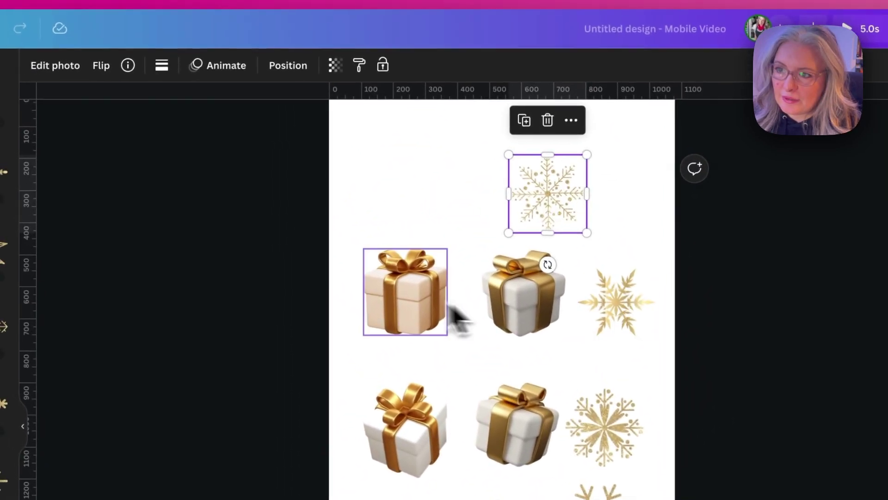
pyautogui.click(384, 257)
# Search the elements for "3d gold star".
pyautogui.tripleClick(179, 115)
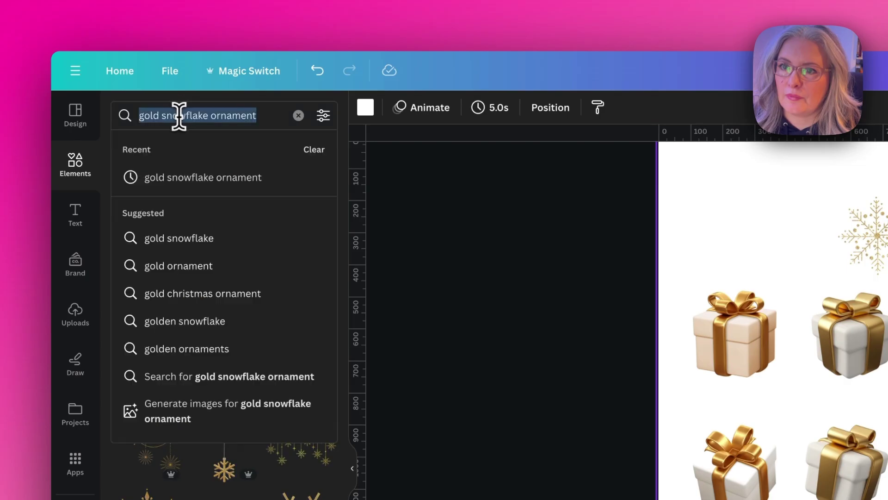
pyautogui.press('Return')
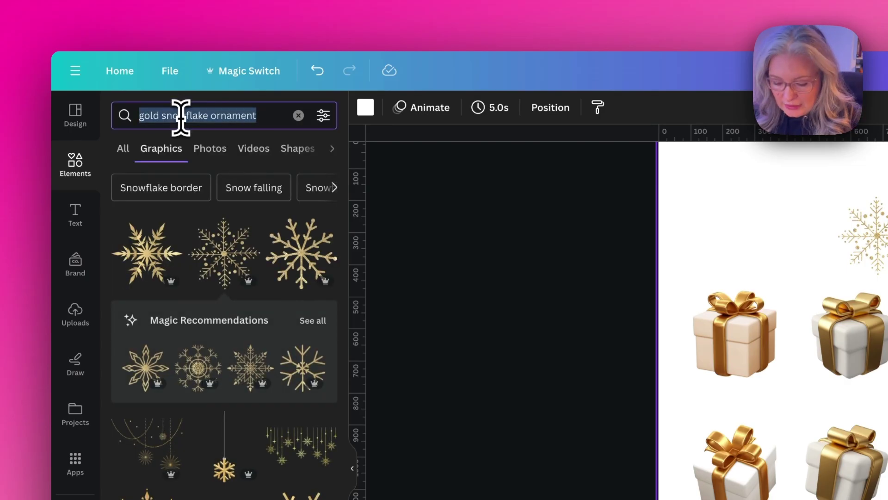
pyautogui.write('3d gold star')
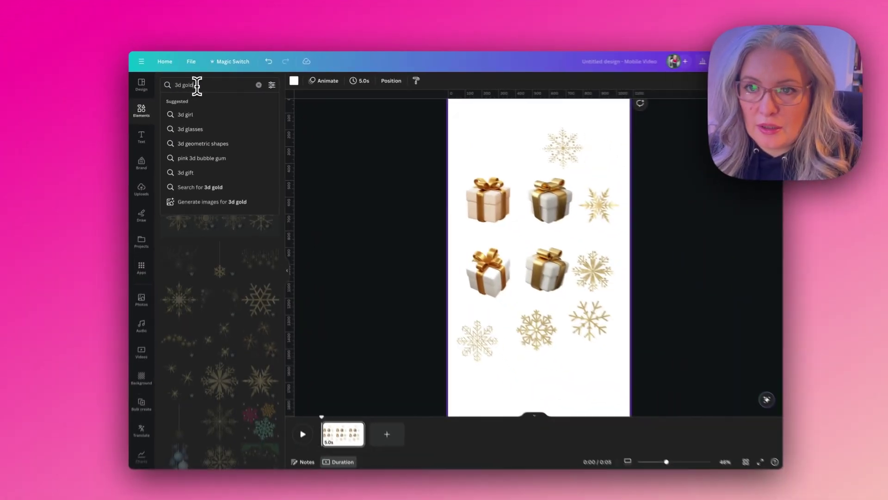
pyautogui.press('Return')
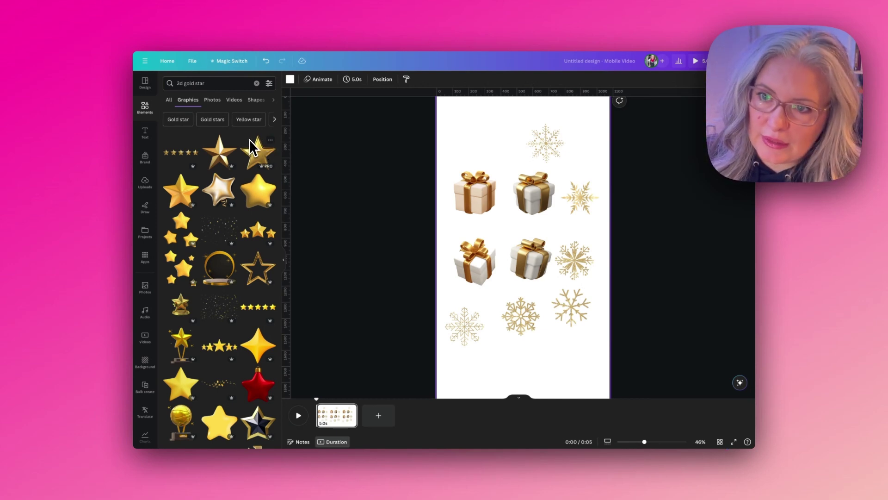
# Add the shiny gold five-pointed star, shrink it and place it just above the cream gift box.
pyautogui.click(266, 152)
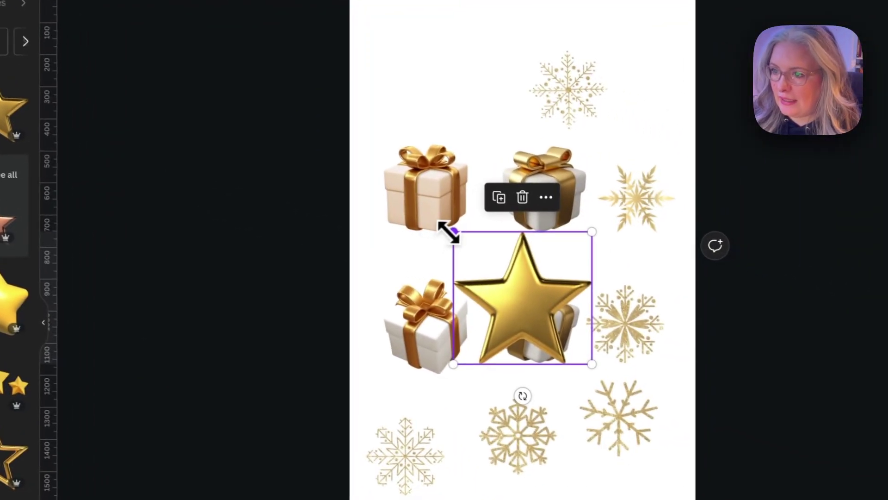
pyautogui.moveTo(487, 244); pyautogui.dragTo(467, 126)
pyautogui.click(424, 229)
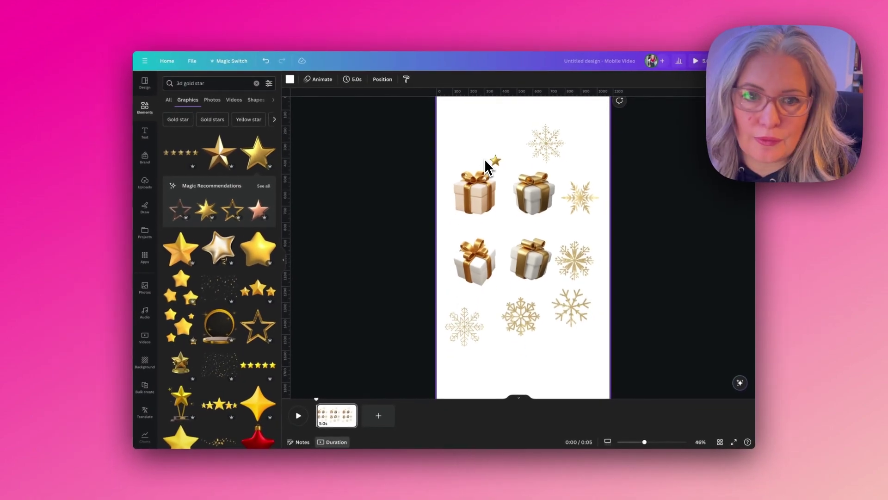
# Search the elements for "3d christmas bauble".
pyautogui.click(210, 83)
pyautogui.write('3d ')
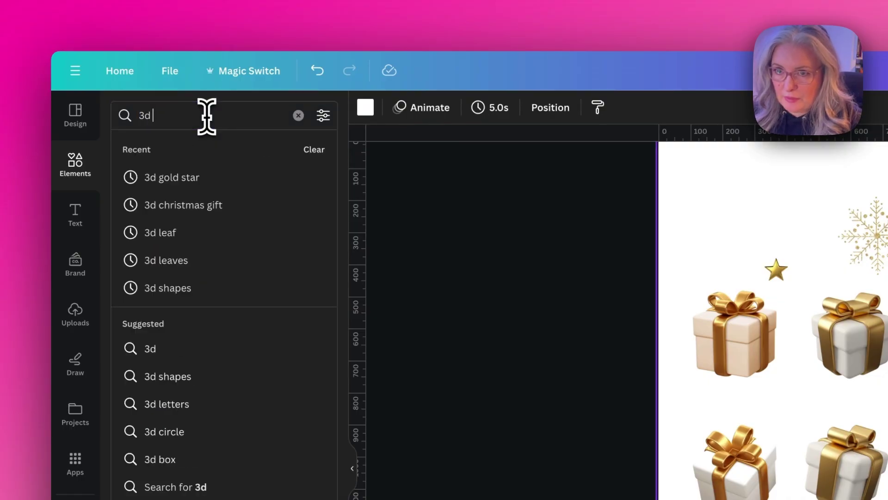
pyautogui.write('christmas')
pyautogui.write(' bau')
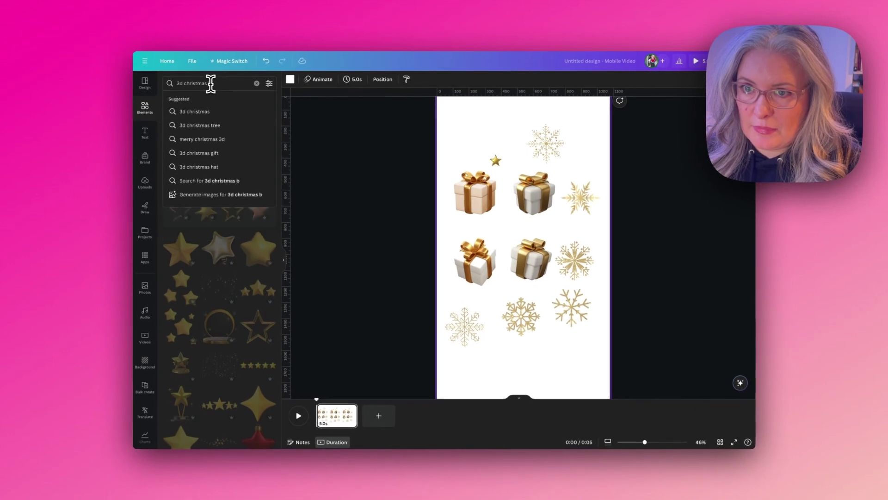
pyautogui.press('Return')
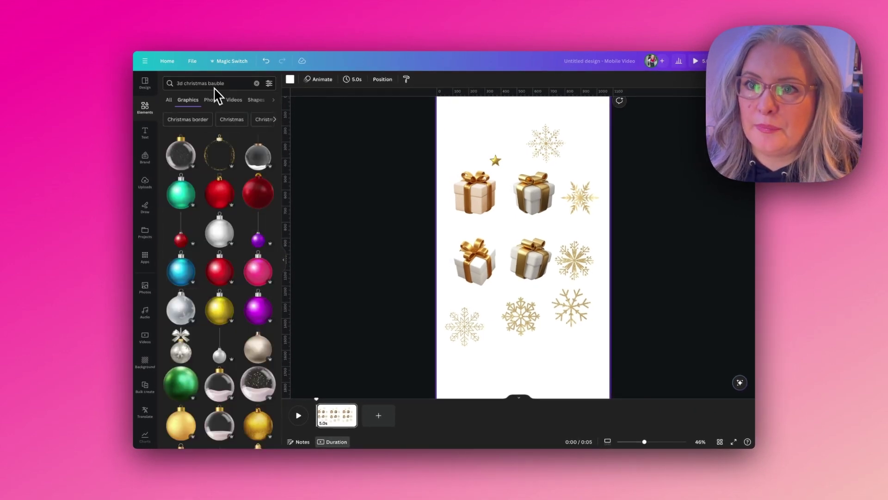
# Add the white bauble with gold snowflakes plus its matching vertical-striped and swirl-striped gold-and-white baubles from the recommendations.
pyautogui.scroll(-2, 234, 155)
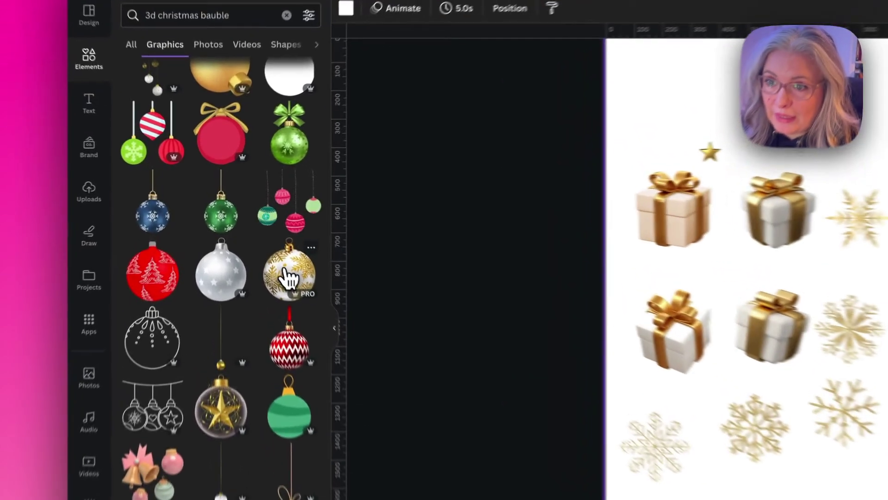
pyautogui.click(258, 233)
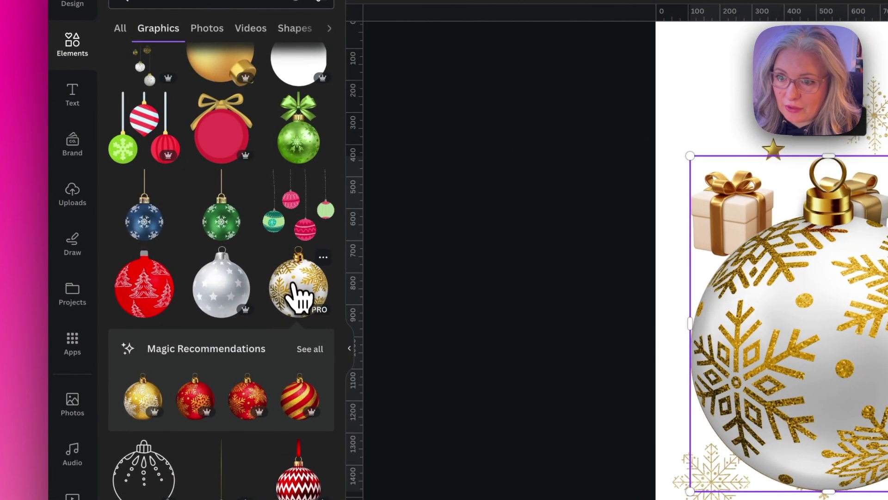
pyautogui.click(310, 348)
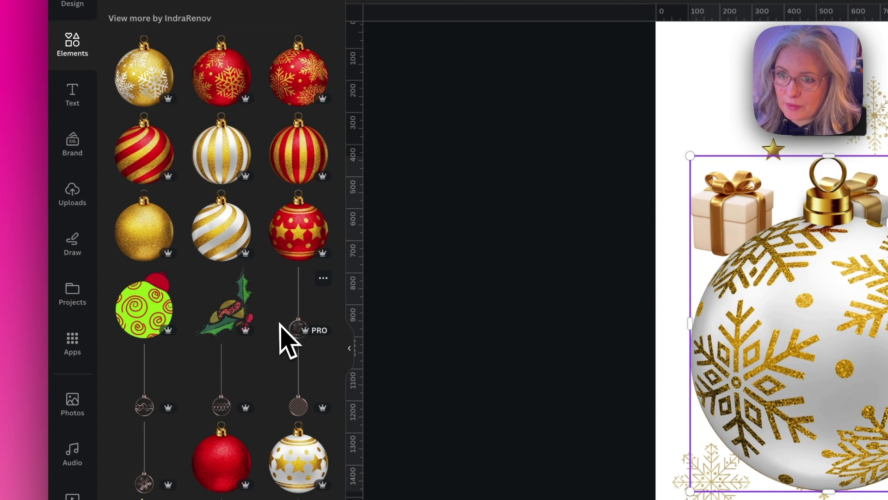
pyautogui.click(219, 152)
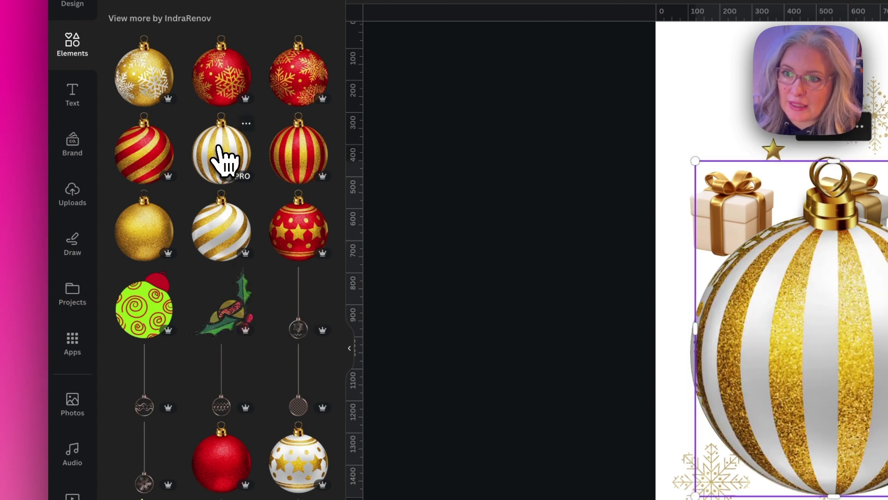
pyautogui.click(223, 350)
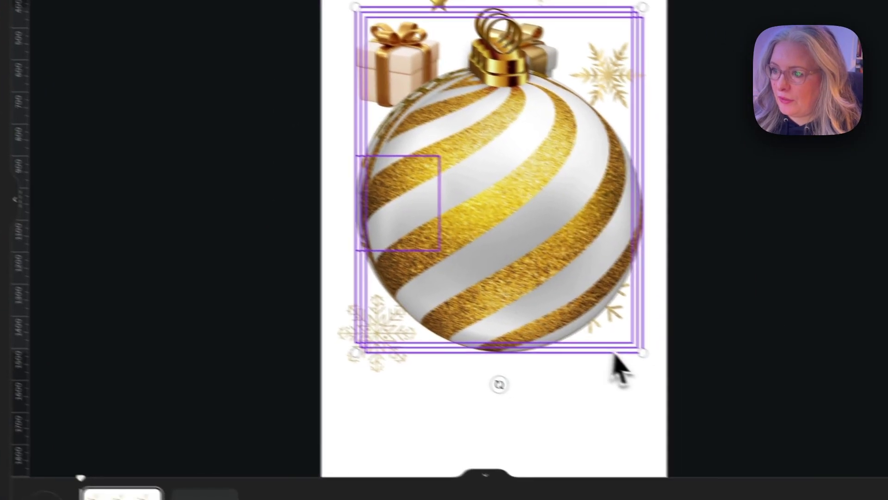
# Shrink the three baubles and group them beside the lower-right gift, then shrink the lower-left white gift and place it above the cream gift.
pyautogui.moveTo(710, 376); pyautogui.dragTo(463, 117)
pyautogui.click(437, 147)
pyautogui.moveTo(443, 241); pyautogui.dragTo(430, 393)
pyautogui.moveTo(444, 259); pyautogui.dragTo(514, 361)
pyautogui.moveTo(443, 159); pyautogui.dragTo(426, 100)
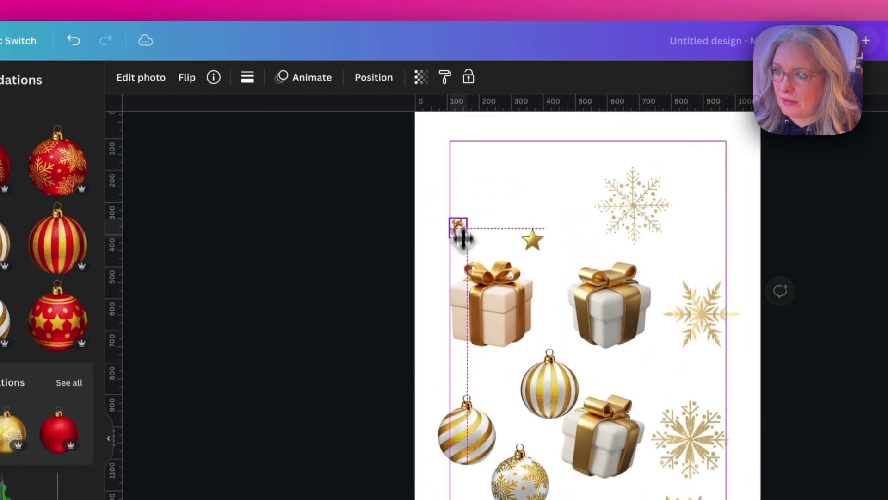
pyautogui.moveTo(463, 238); pyautogui.dragTo(498, 187)
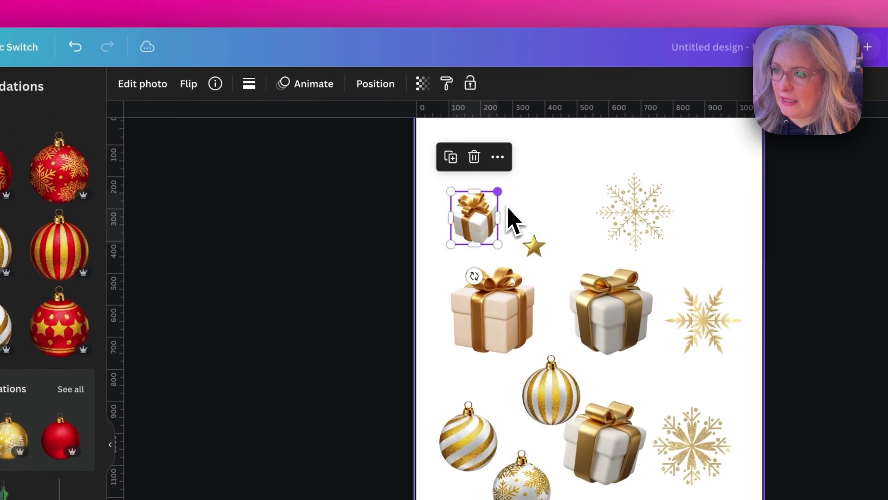
pyautogui.click(545, 199)
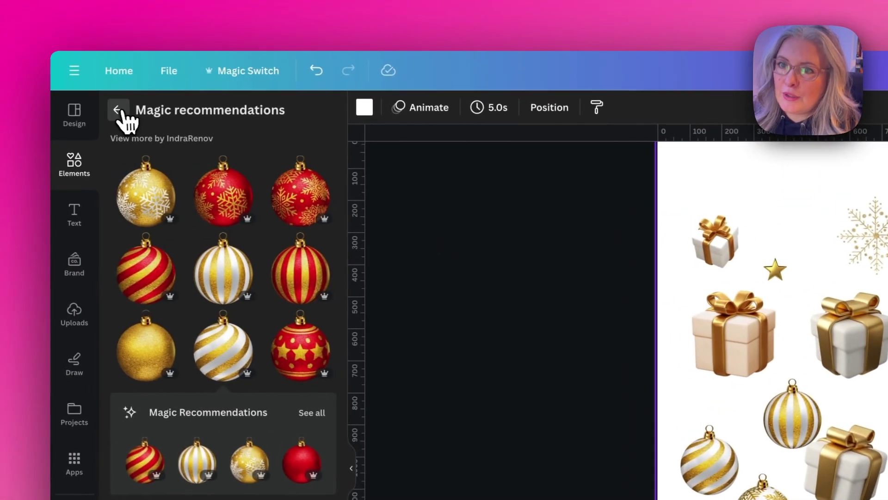
# Search the elements for "gold bow ribbon", add the glossy gold bow and shrink it into the page's lower-right corner.
pyautogui.click(118, 110)
pyautogui.click(156, 115)
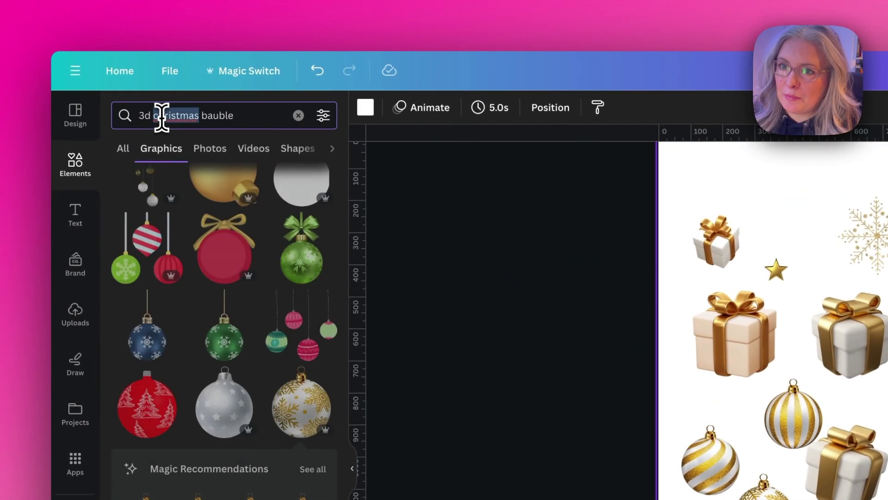
pyautogui.write('gold bow ribbon')
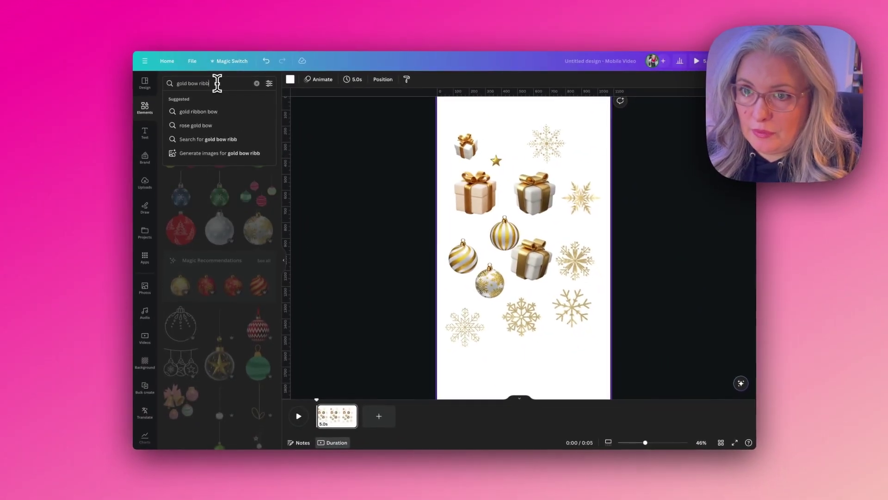
pyautogui.press('Return')
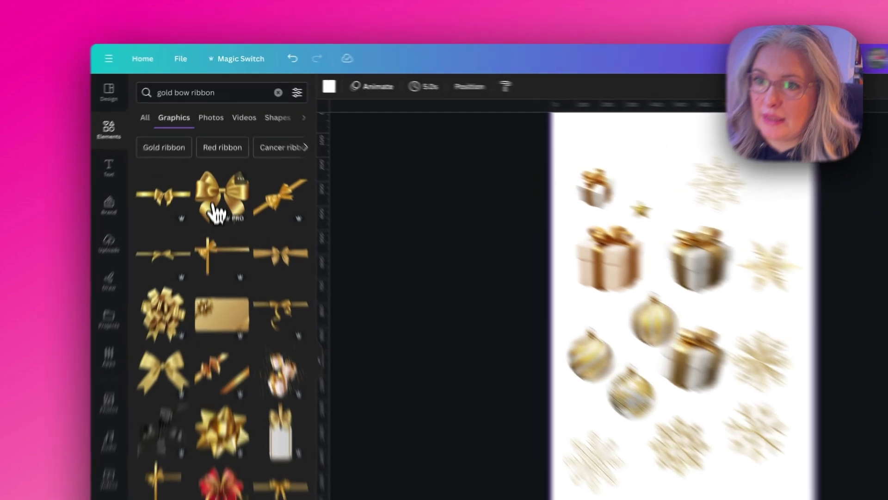
pyautogui.click(215, 160)
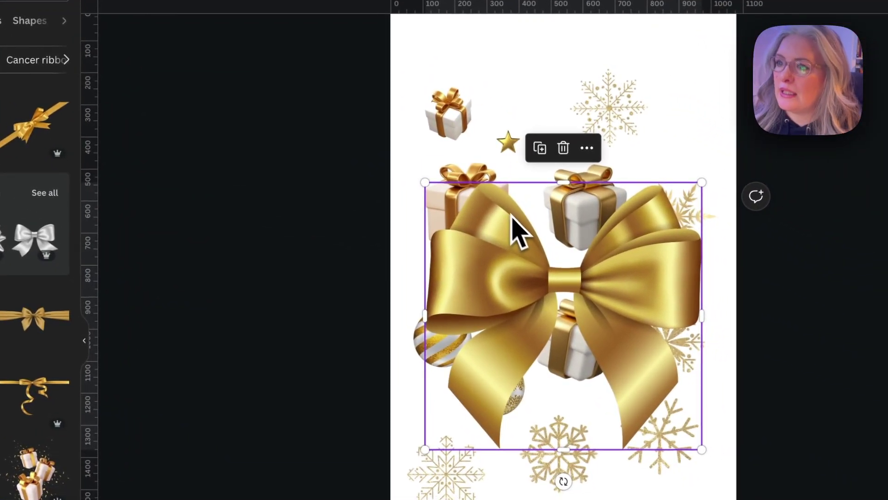
pyautogui.moveTo(425, 183); pyautogui.dragTo(589, 428)
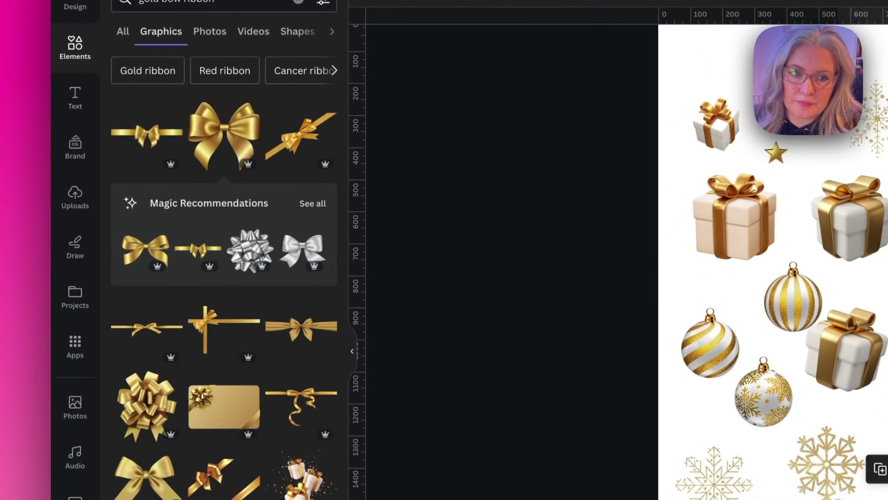
# Search the elements for "christmas tree topper snowflake".
pyautogui.click(196, 66)
pyautogui.write('h')
pyautogui.press('BackSpace')
pyautogui.write('hr')
pyautogui.press('BackSpace')
pyautogui.press('BackSpace')
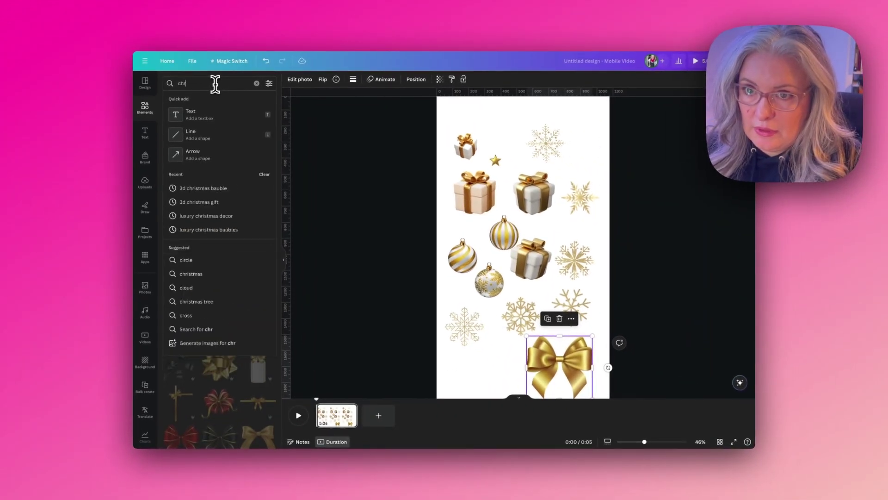
pyautogui.write('chrs')
pyautogui.press('BackSpace')
pyautogui.write('istmas tree topper')
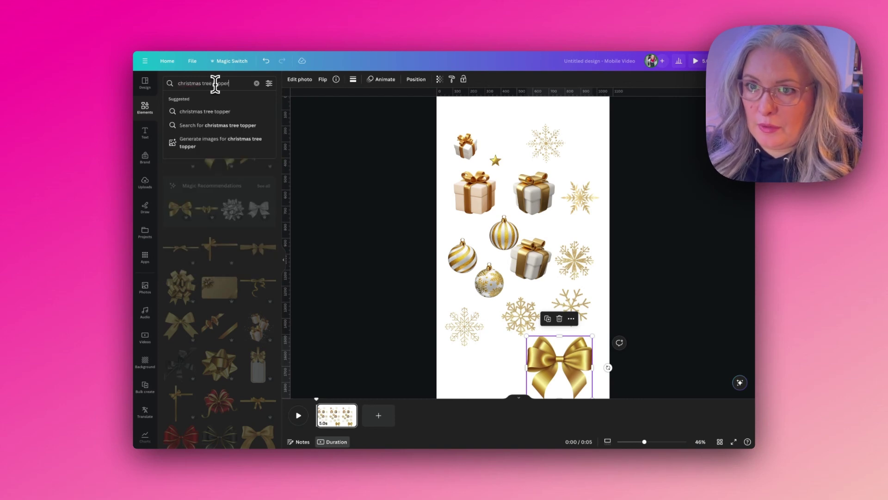
pyautogui.write(' snowflak')
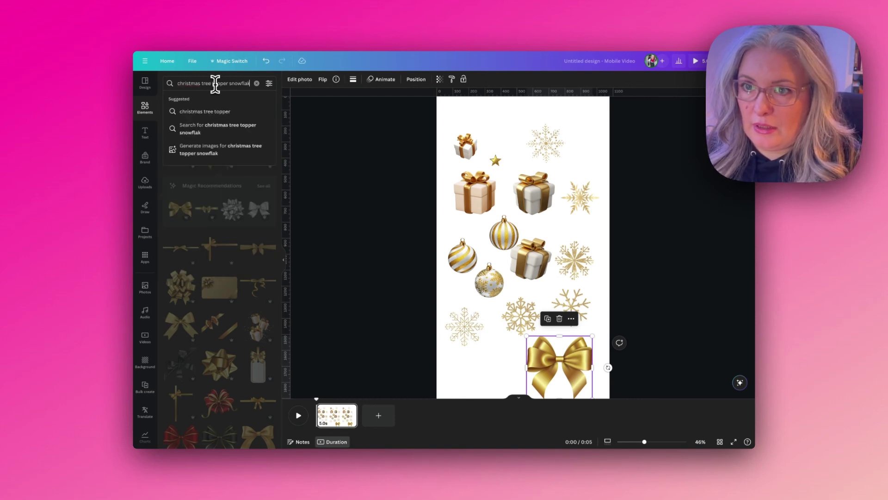
pyautogui.write('e')
pyautogui.press('Return')
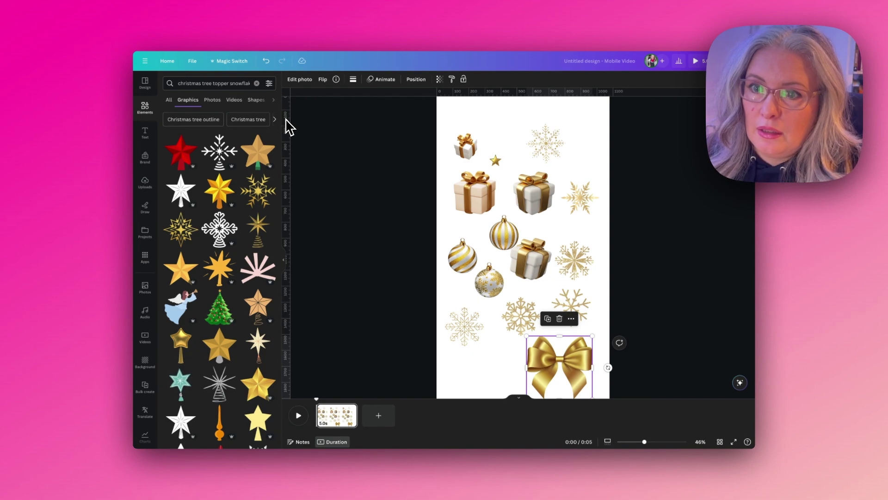
# Add the outlined gold eight-pointed star topper, shrink it to about 328 by 328 and place it beside the small white gift.
pyautogui.click(146, 244)
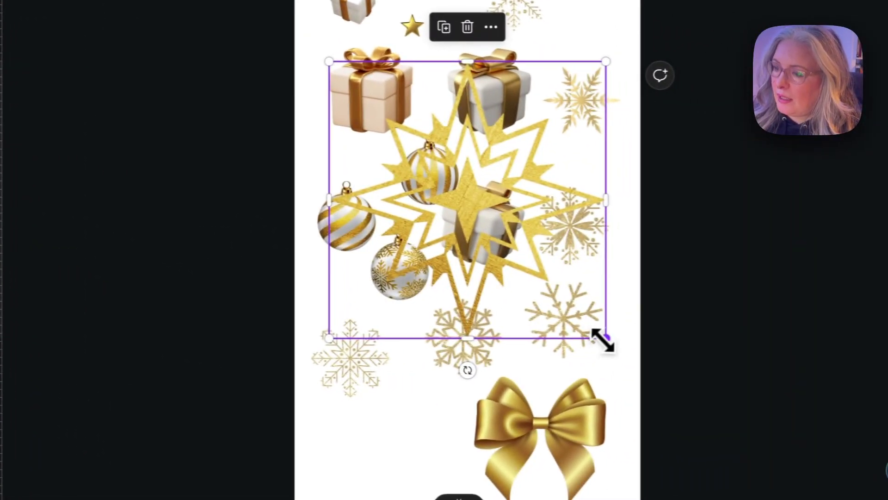
pyautogui.moveTo(603, 339); pyautogui.dragTo(435, 200)
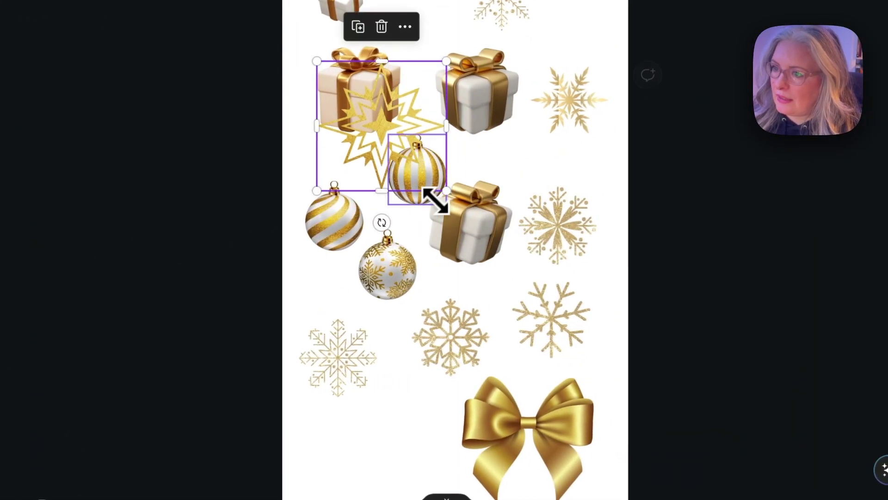
pyautogui.moveTo(371, 112); pyautogui.dragTo(500, 207)
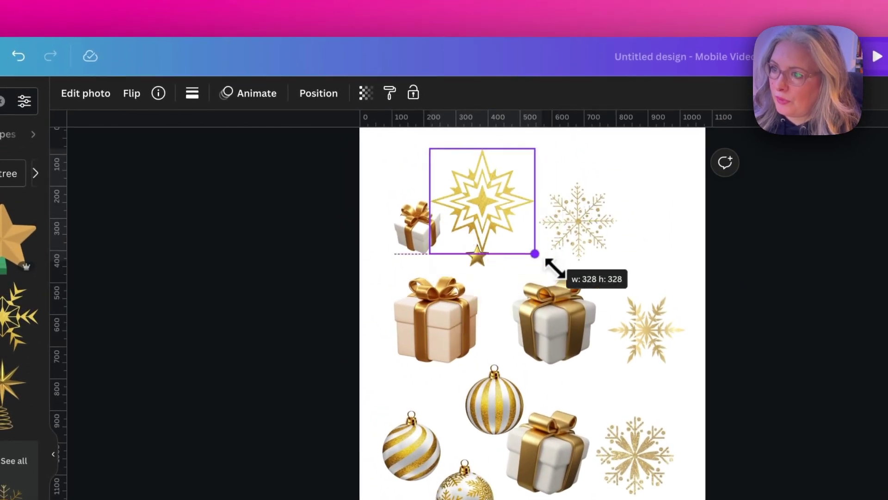
# Add a blank second page, copy the swirl-striped bauble onto it from page 1 and shift it slightly towards the page's centre.
pyautogui.click(385, 372)
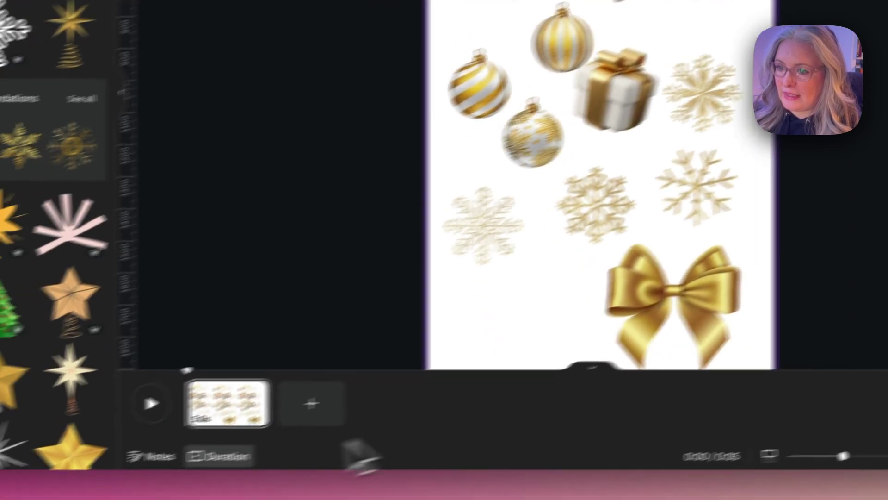
pyautogui.click(311, 403)
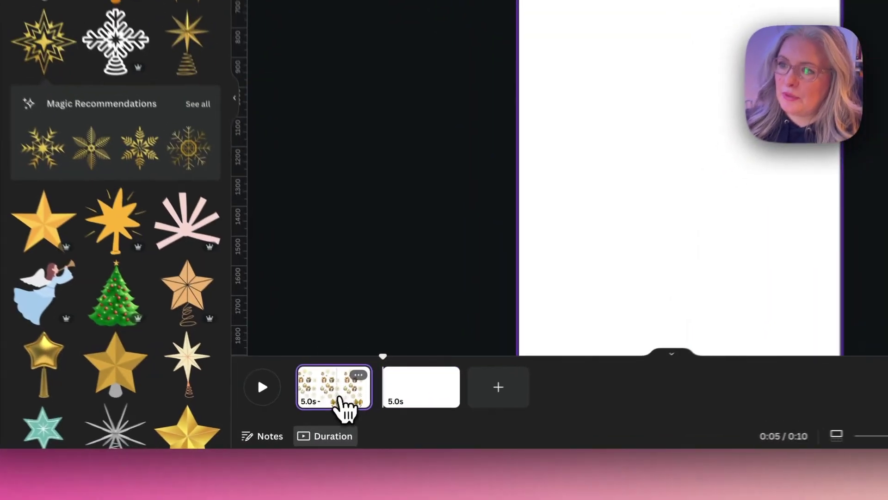
pyautogui.click(344, 417)
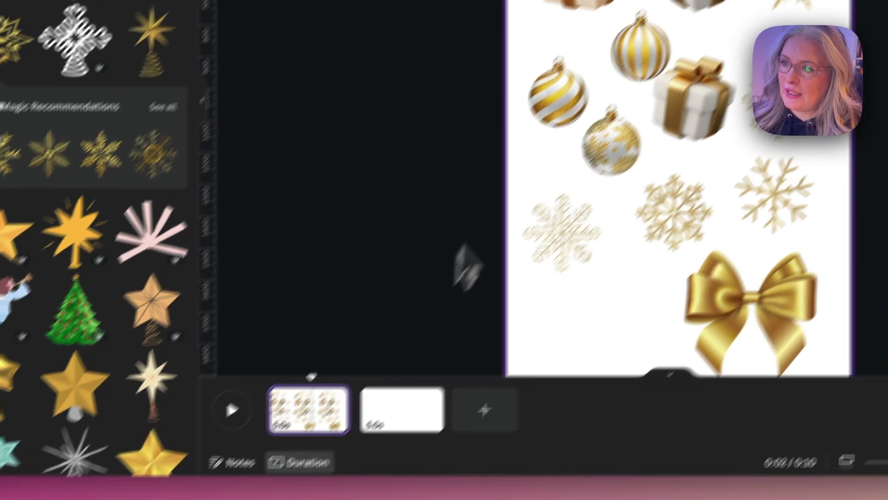
pyautogui.click(462, 264)
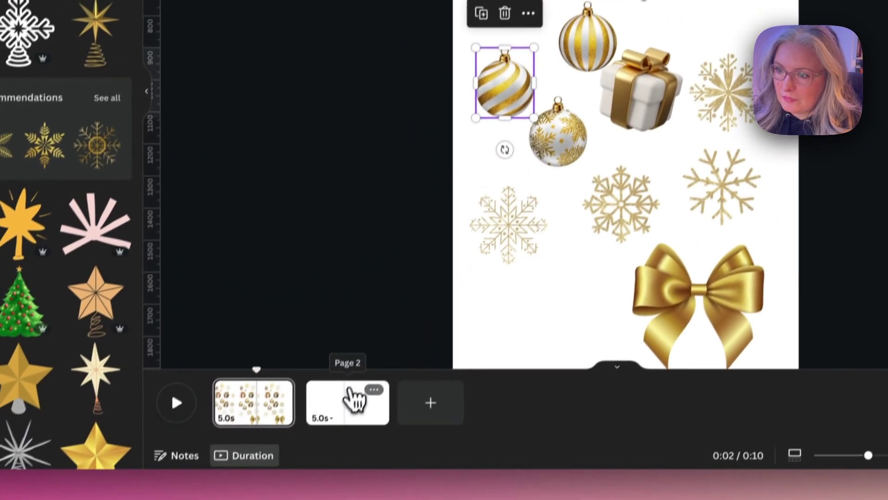
pyautogui.click(323, 489)
pyautogui.hotkey('ctrl', 'v')
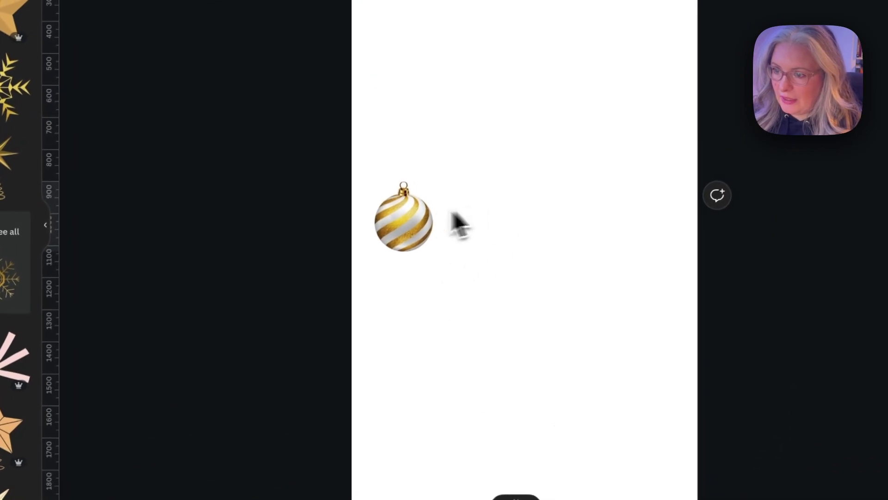
pyautogui.moveTo(407, 222); pyautogui.dragTo(444, 229)
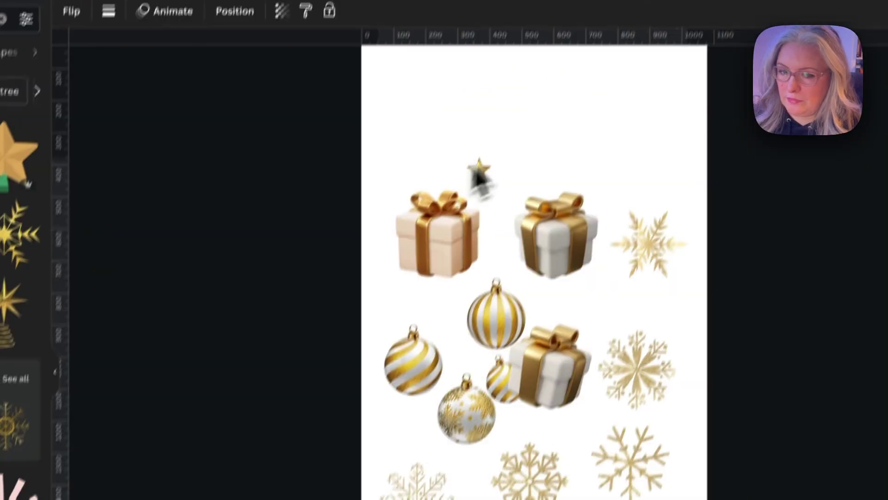
# On page 2, shrink the three lowest gold snowflakes and gather them just below the baubles and gifts.
pyautogui.moveTo(470, 206); pyautogui.dragTo(453, 246)
pyautogui.moveTo(482, 419); pyautogui.dragTo(461, 416)
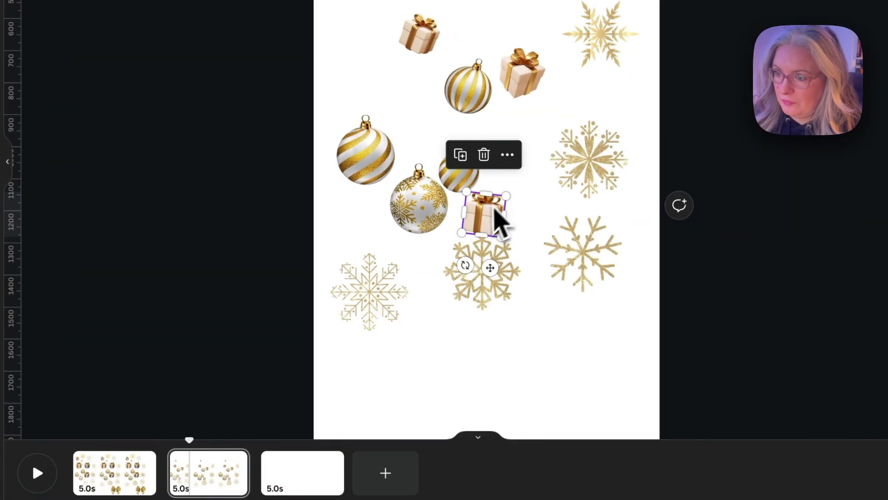
pyautogui.moveTo(494, 208); pyautogui.dragTo(504, 202)
pyautogui.moveTo(521, 310); pyautogui.dragTo(476, 265)
pyautogui.click(588, 258)
pyautogui.moveTo(623, 293); pyautogui.dragTo(586, 255)
pyautogui.moveTo(331, 331); pyautogui.dragTo(366, 295)
# Rotate and resize the snowflake-patterned bauble and arrange the decorations on page 2 into a Christmas tree shape.
pyautogui.moveTo(419, 262); pyautogui.dragTo(448, 254)
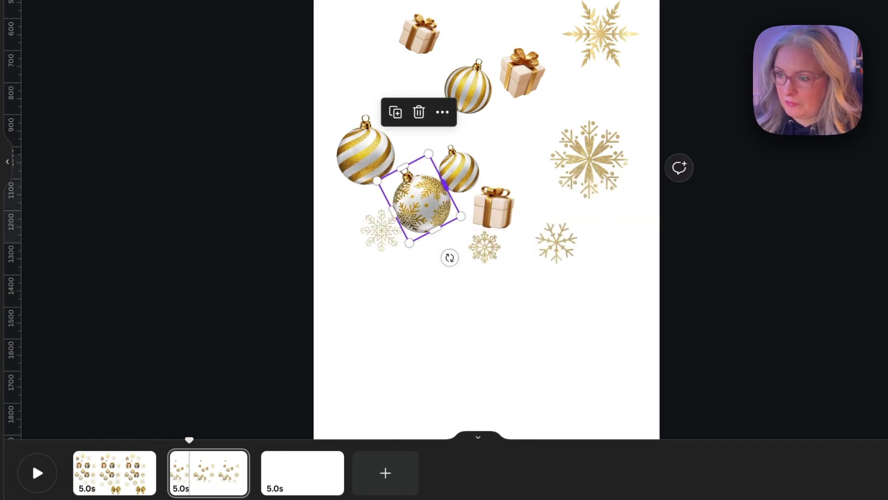
pyautogui.moveTo(425, 204); pyautogui.dragTo(426, 136)
pyautogui.moveTo(358, 161); pyautogui.dragTo(428, 231)
pyautogui.click(481, 245)
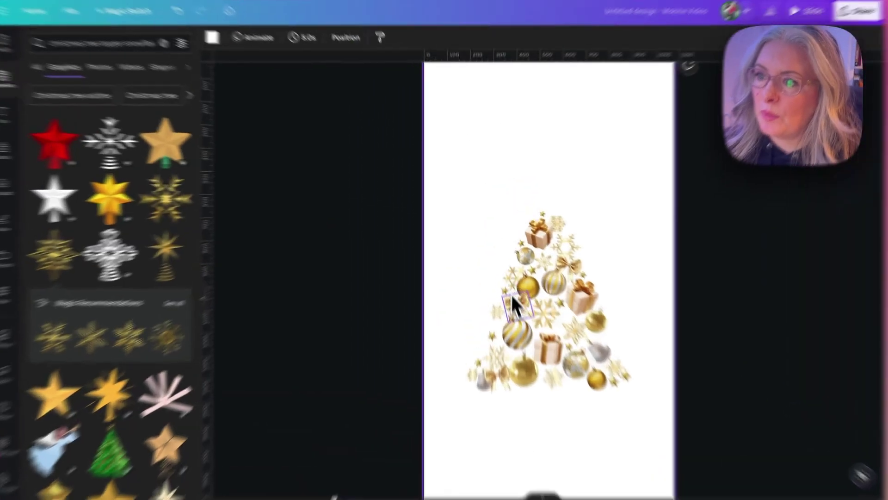
# Look up the element information for the small gold bow above the large striped bauble in the tree.
pyautogui.click(501, 263)
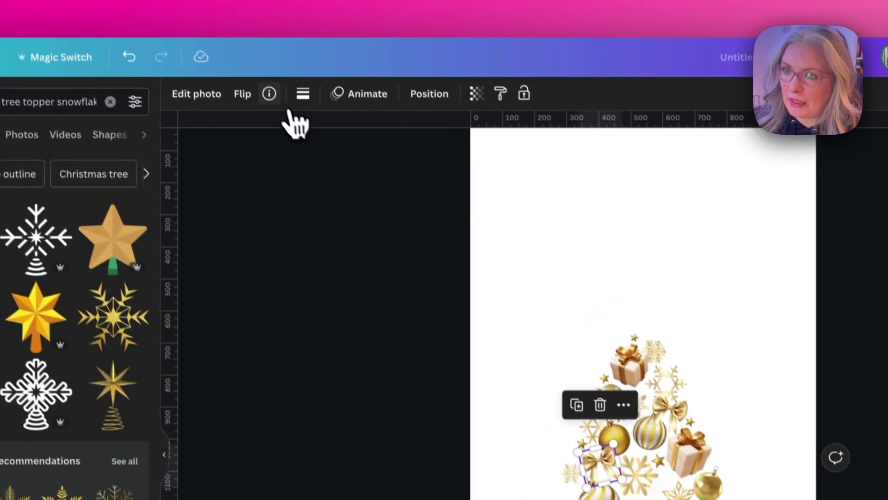
pyautogui.click(272, 99)
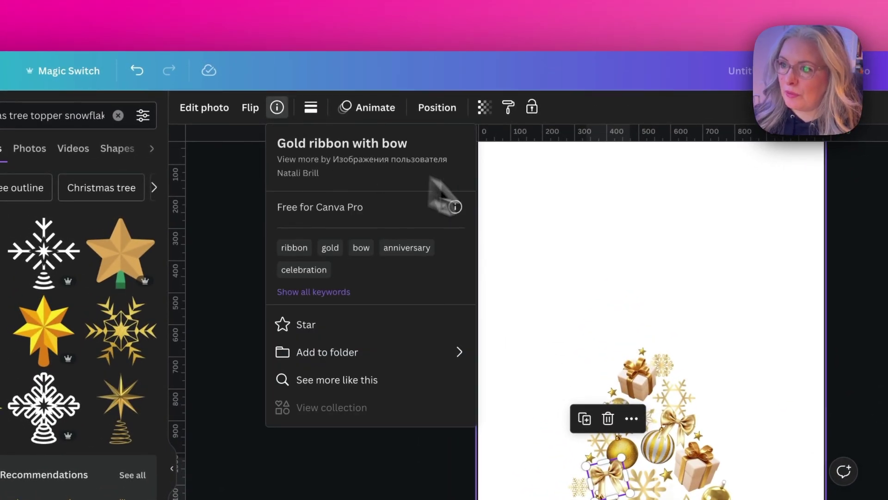
pyautogui.click(561, 223)
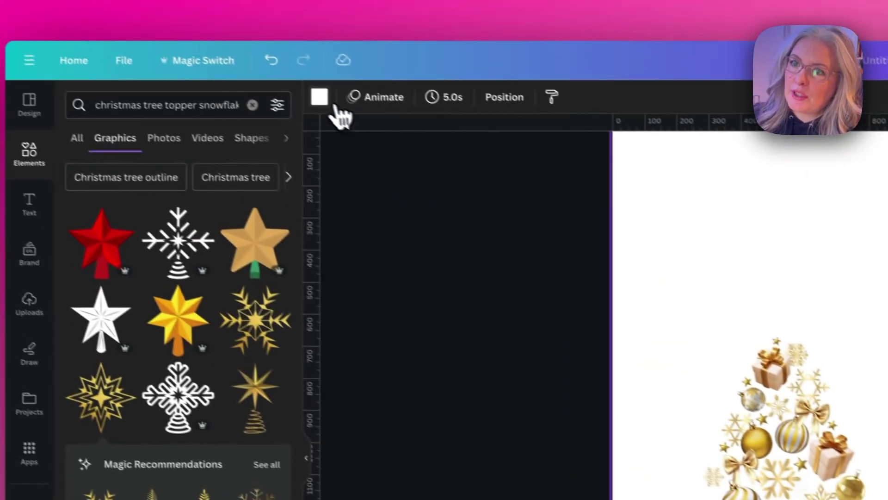
# Set page 2's background to the very dark teal brand colour.
pyautogui.click(322, 99)
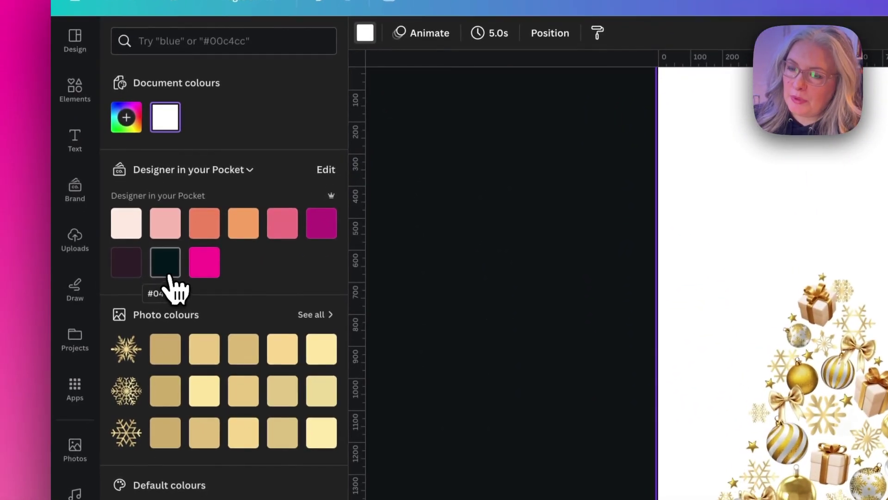
pyautogui.click(141, 338)
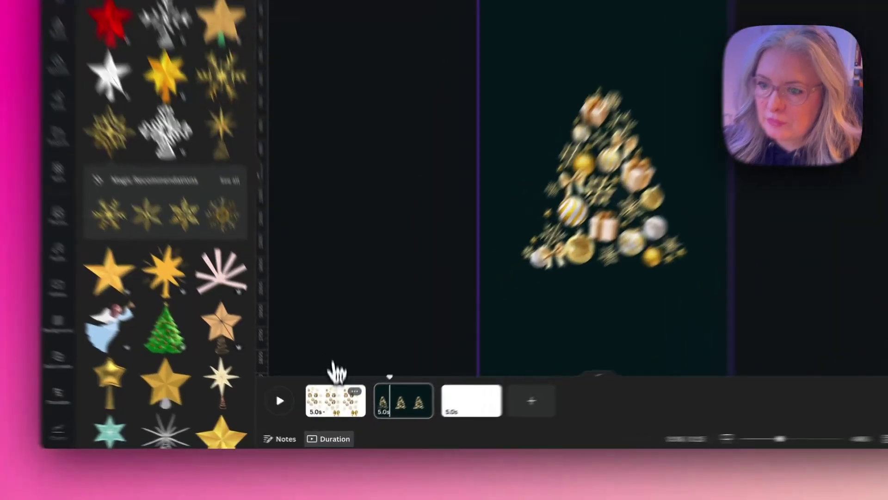
# Copy the large gold bow from page 1 to page 2 and centre it at the base of the tree.
pyautogui.click(334, 410)
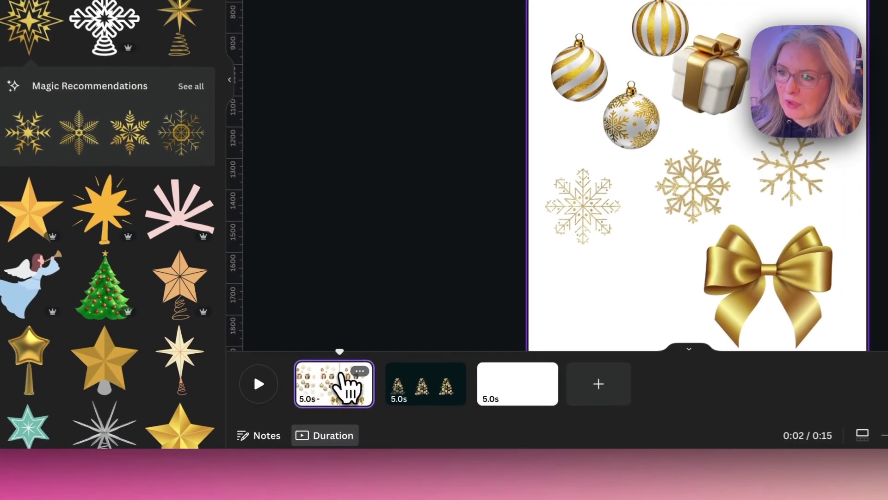
pyautogui.click(587, 368)
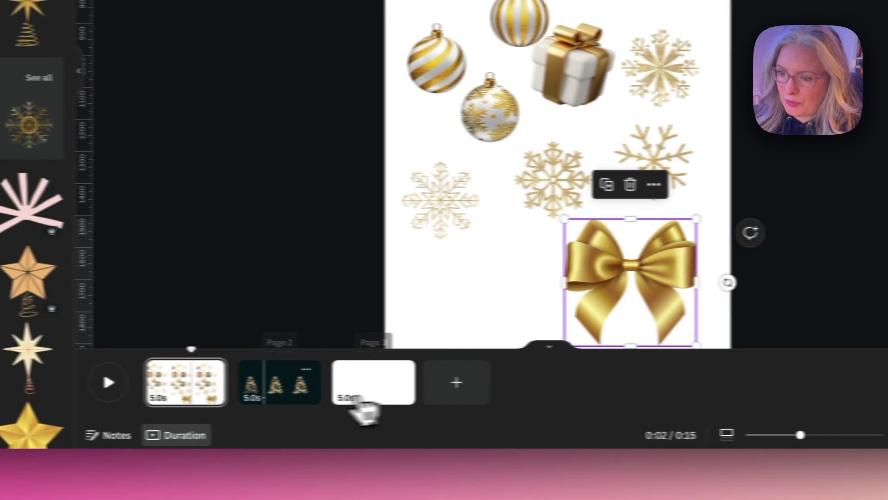
pyautogui.click(215, 391)
pyautogui.press('super+v')
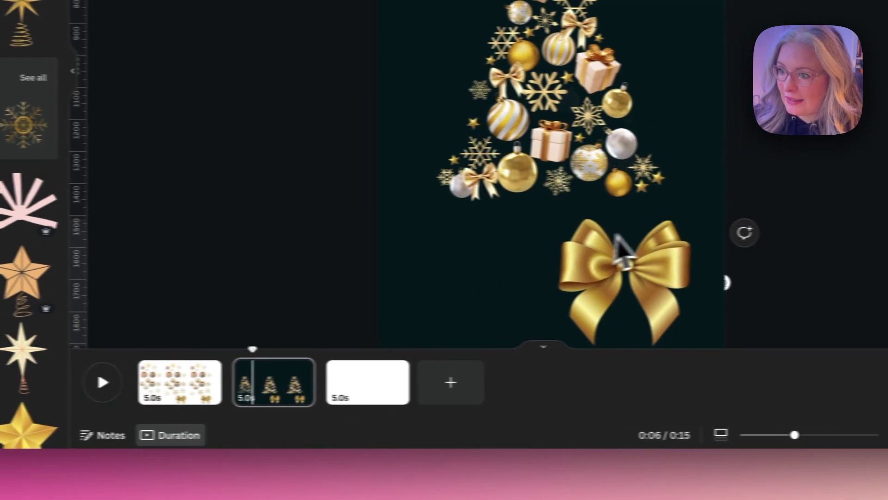
pyautogui.click(622, 250)
pyautogui.moveTo(642, 270); pyautogui.dragTo(571, 211)
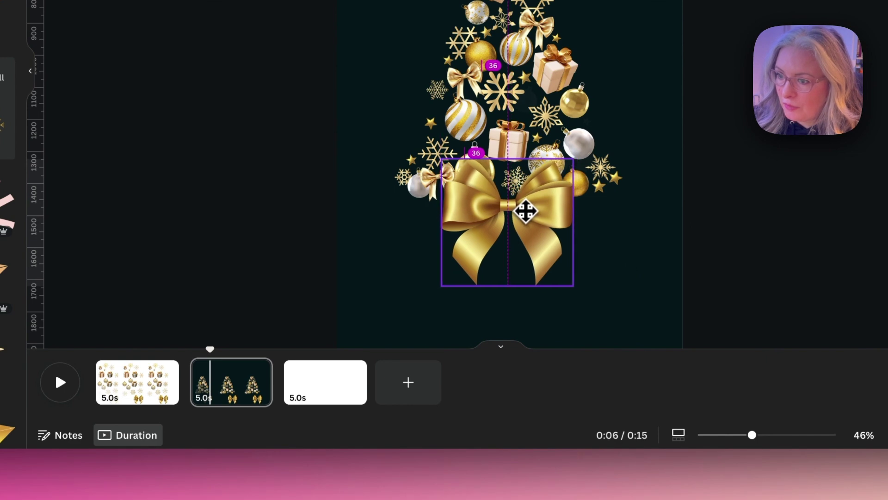
pyautogui.moveTo(530, 211); pyautogui.dragTo(529, 221)
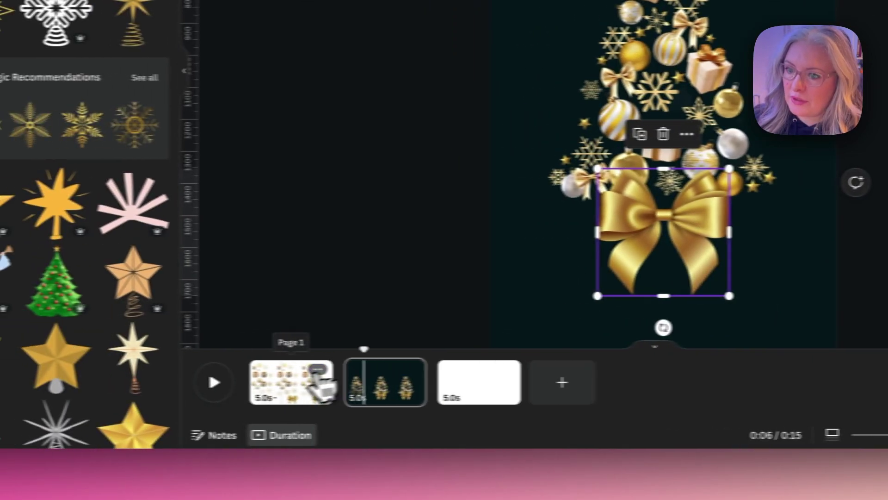
# Copy the gold pointed star from page 1 to page 2 and place it on top of the tree.
pyautogui.click(134, 390)
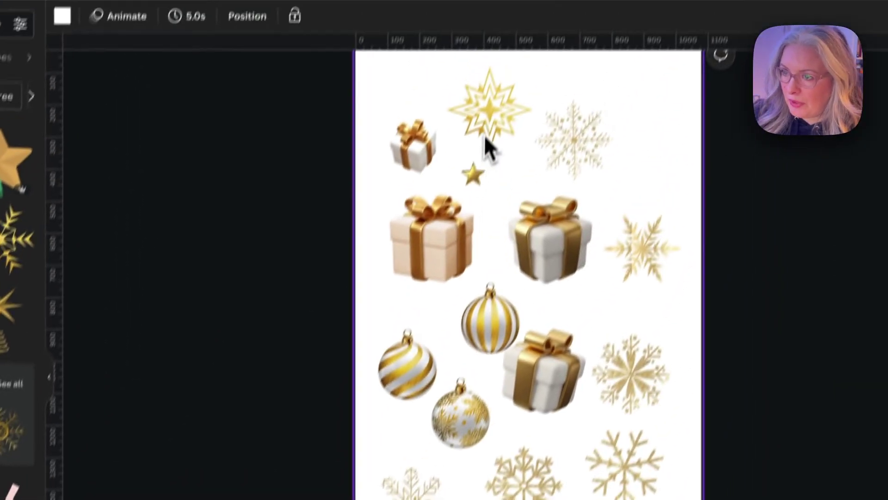
pyautogui.click(472, 167)
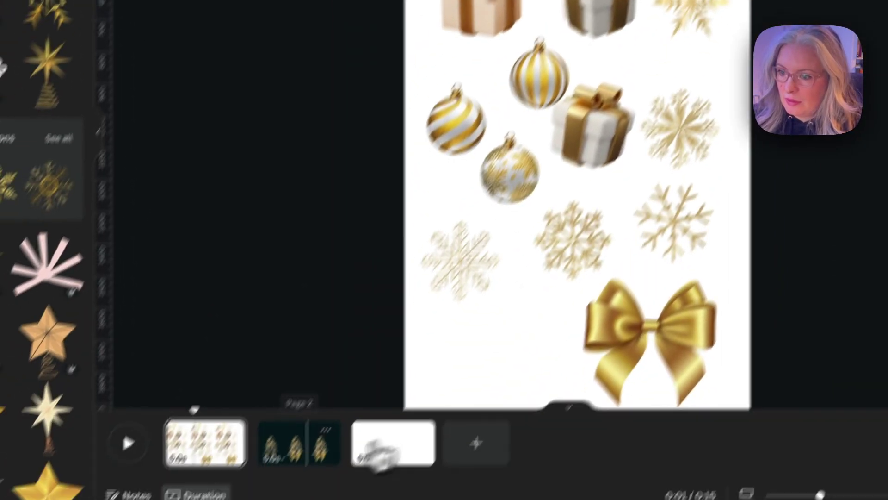
pyautogui.click(299, 443)
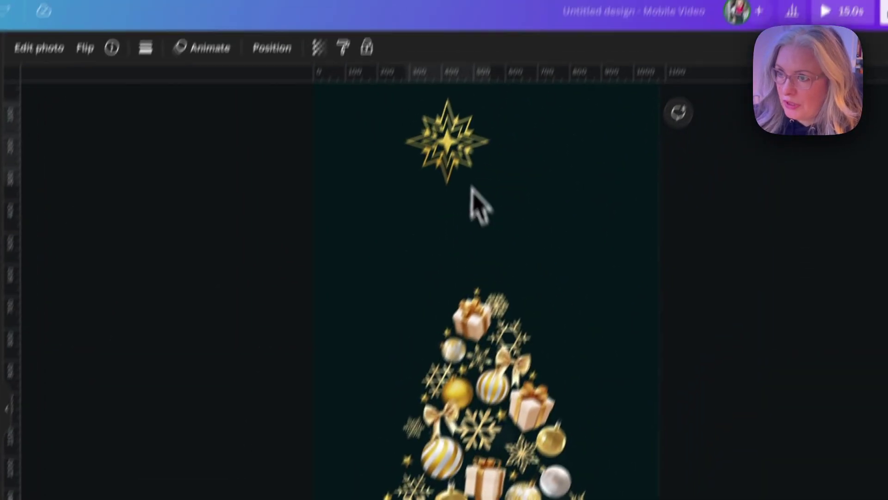
pyautogui.click(469, 178)
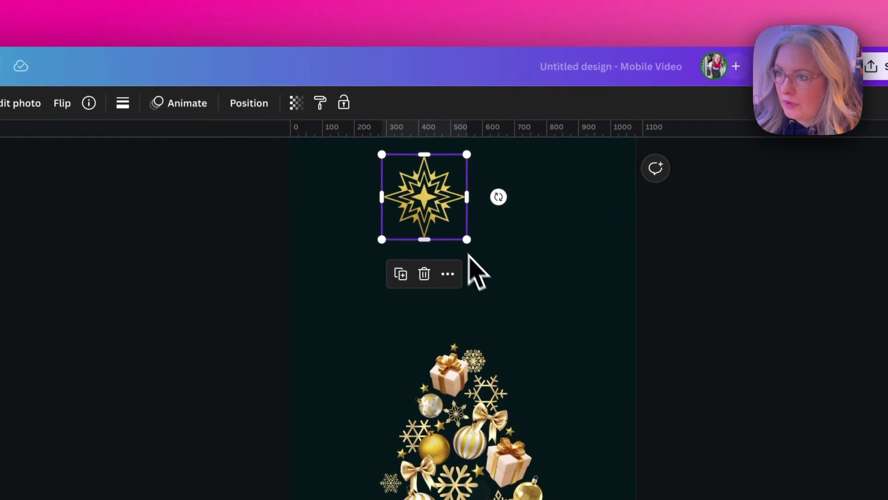
pyautogui.moveTo(437, 128); pyautogui.dragTo(504, 221)
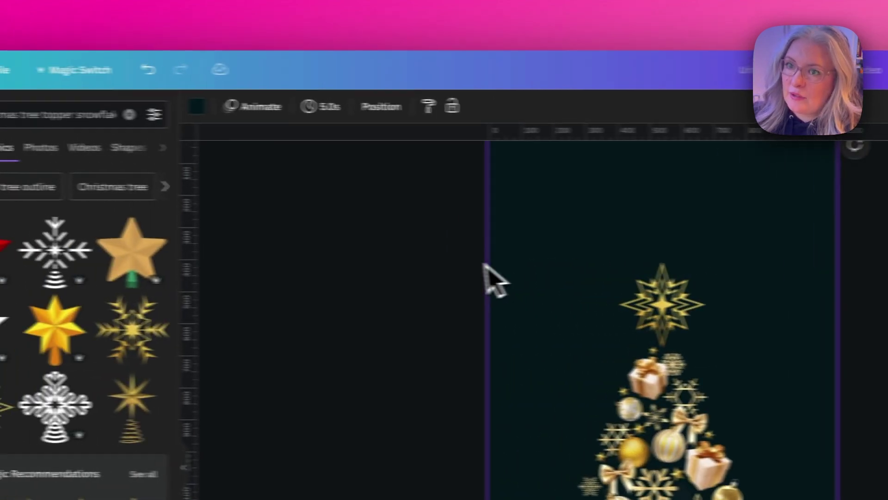
# Add a heading reading "MERRY CHRISTMAS" above the star on page 2.
pyautogui.click(53, 212)
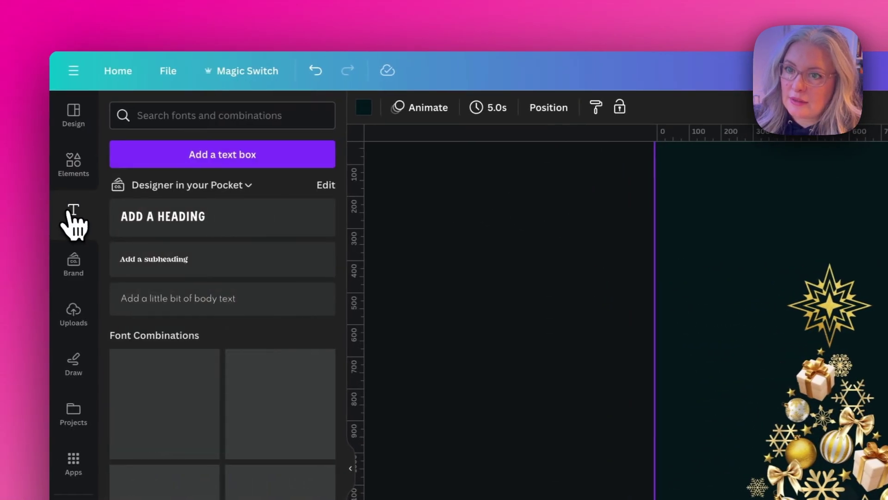
pyautogui.click(127, 211)
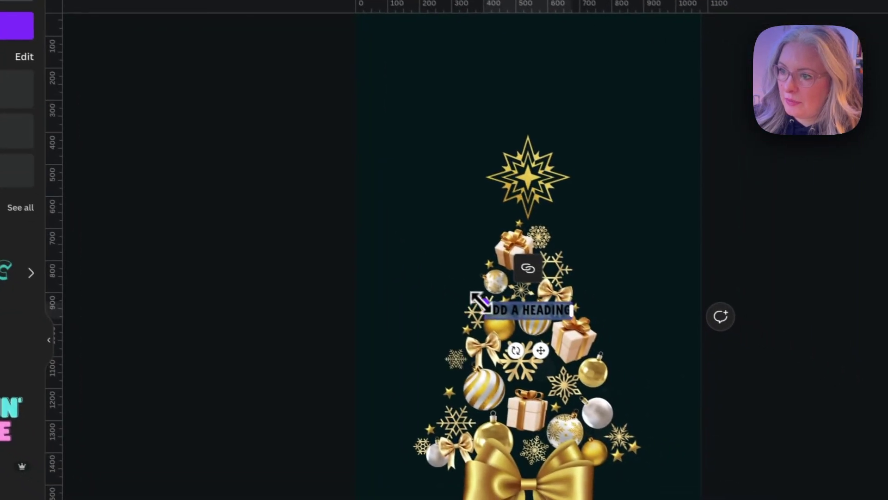
pyautogui.moveTo(574, 348); pyautogui.dragTo(530, 324)
pyautogui.moveTo(601, 399); pyautogui.dragTo(620, 292)
pyautogui.moveTo(524, 243); pyautogui.dragTo(548, 106)
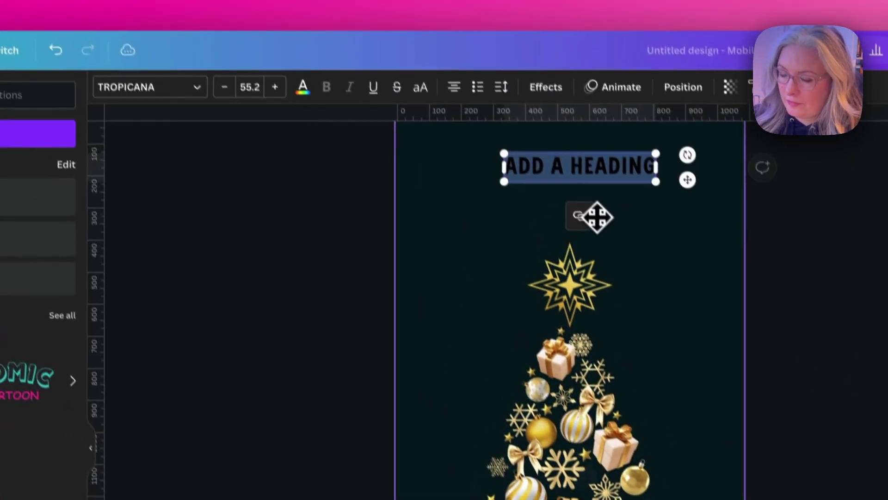
pyautogui.write('MERRY CHRISTMAS')
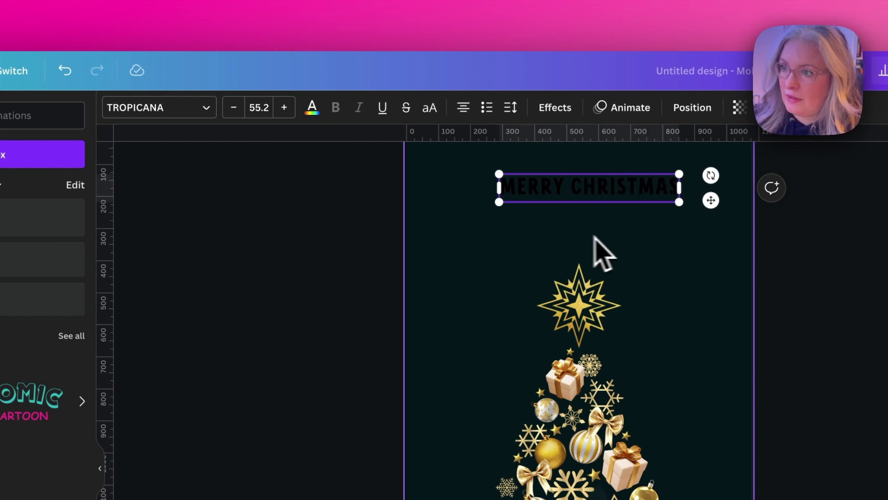
# Give the Merry Christmas heading the pale pink brand colour and Bundt Cake font at size 88.9, centred above the star.
pyautogui.click(312, 108)
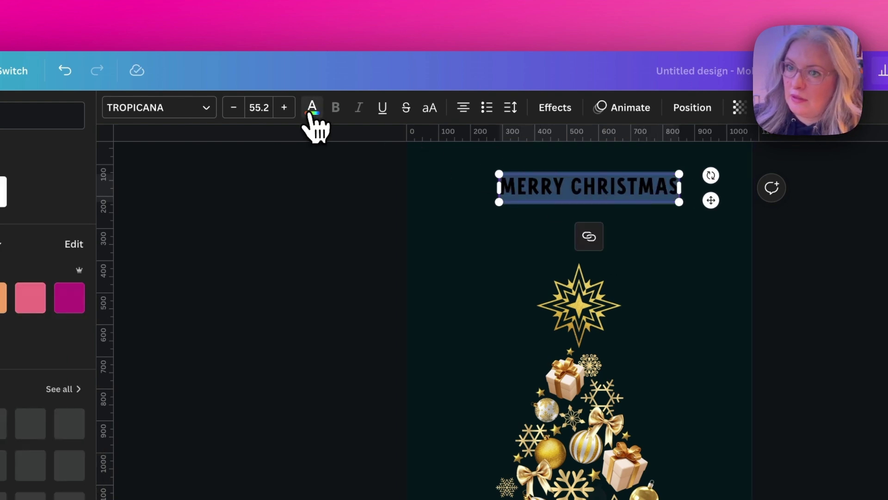
pyautogui.click(129, 251)
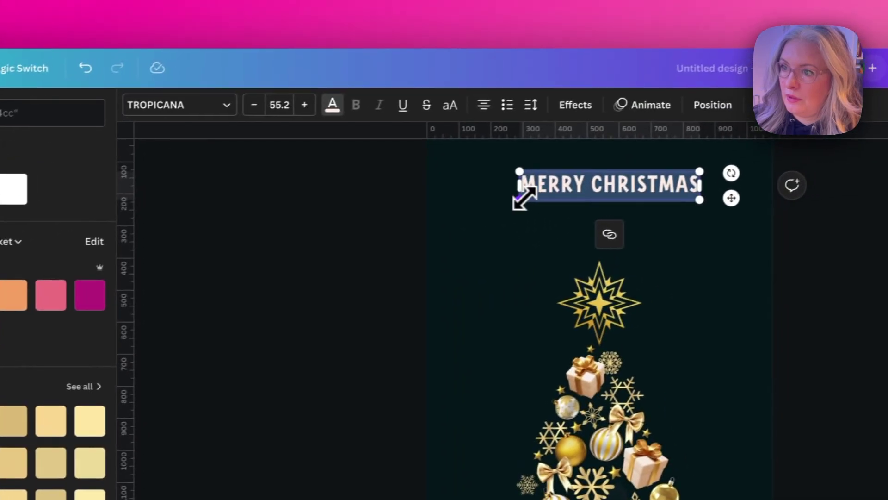
pyautogui.moveTo(631, 178); pyautogui.dragTo(584, 221)
pyautogui.click(588, 243)
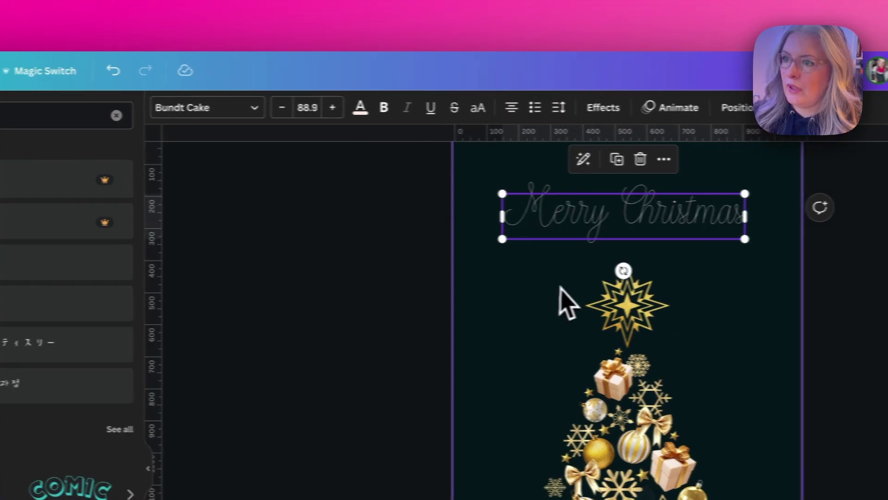
pyautogui.click(490, 278)
pyautogui.click(504, 234)
pyautogui.moveTo(503, 234); pyautogui.dragTo(544, 220)
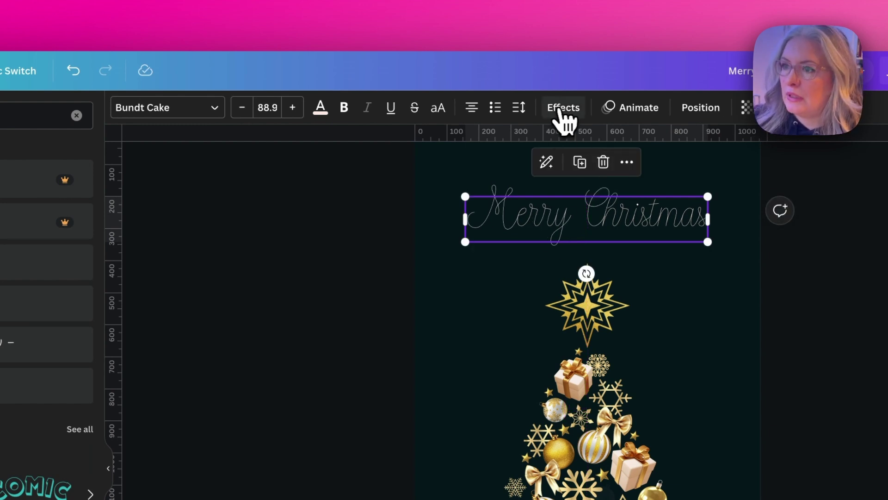
# Recolour the Merry Christmas text with the second gold shade from the first snowflake's photo colours.
pyautogui.click(560, 109)
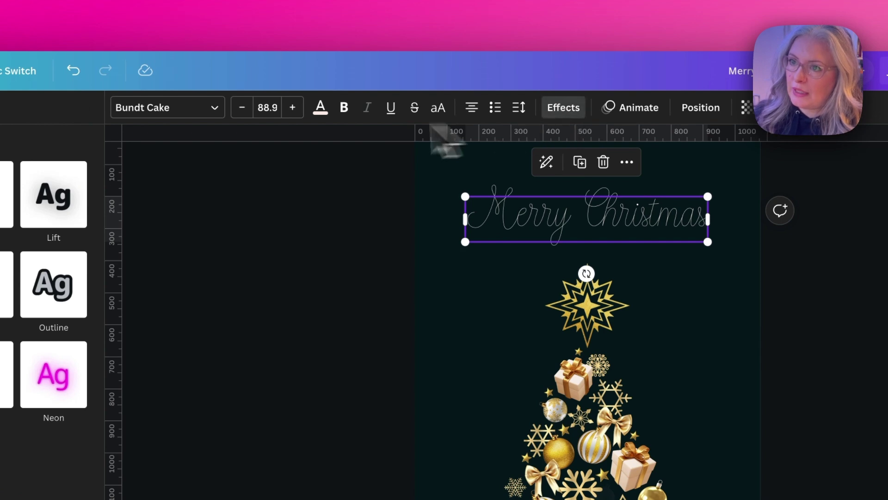
pyautogui.click(321, 110)
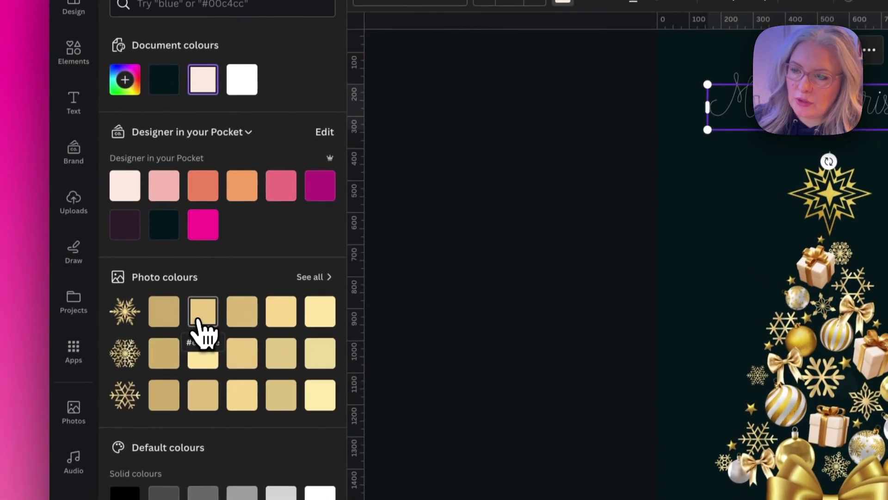
pyautogui.click(198, 319)
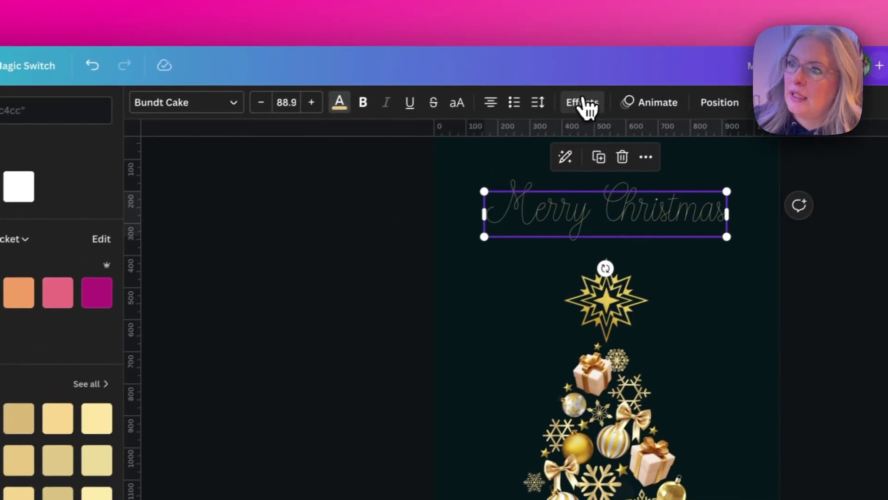
# Apply the Neon effect to the Merry Christmas text with an intensity of 77.
pyautogui.click(810, 0)
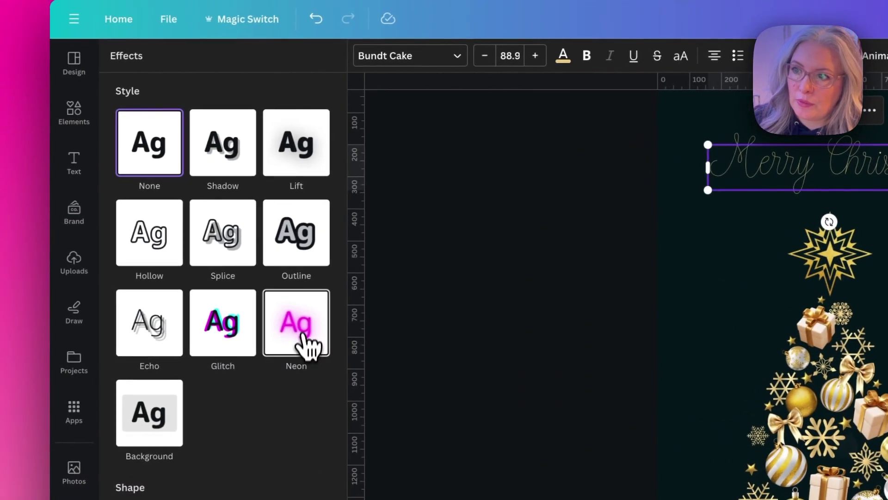
pyautogui.click(165, 374)
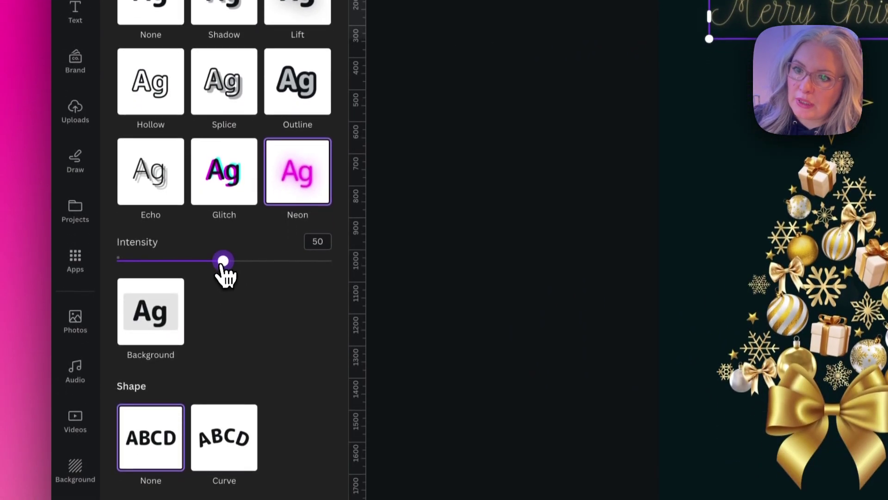
pyautogui.moveTo(224, 412); pyautogui.dragTo(249, 413)
pyautogui.moveTo(268, 262); pyautogui.dragTo(283, 260)
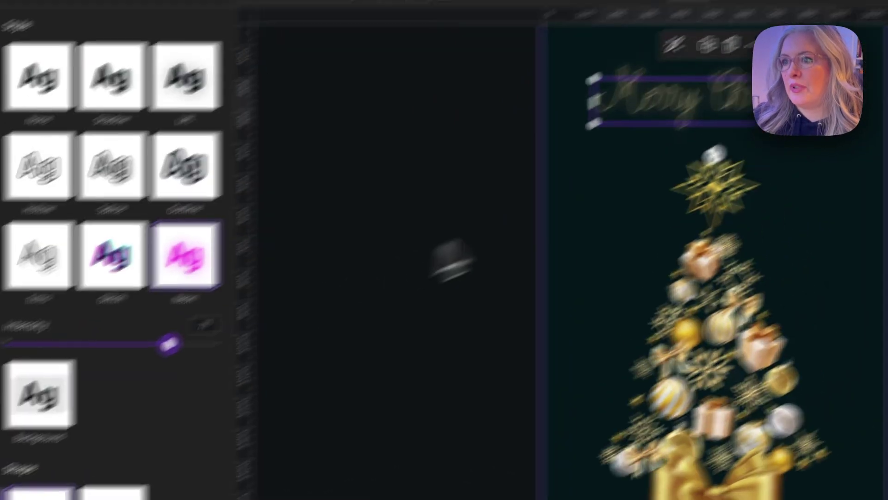
pyautogui.click(460, 181)
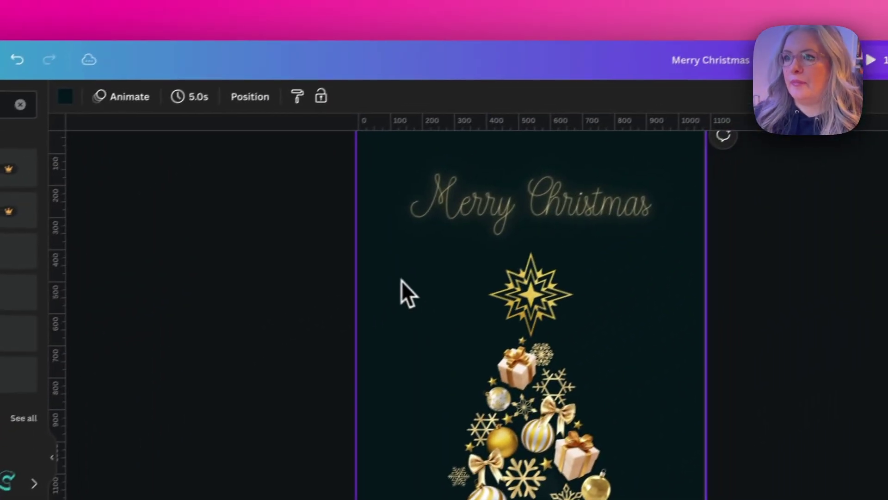
# Curve the Merry Christmas text with a curve value of 45 and centre it above the star.
pyautogui.click(490, 220)
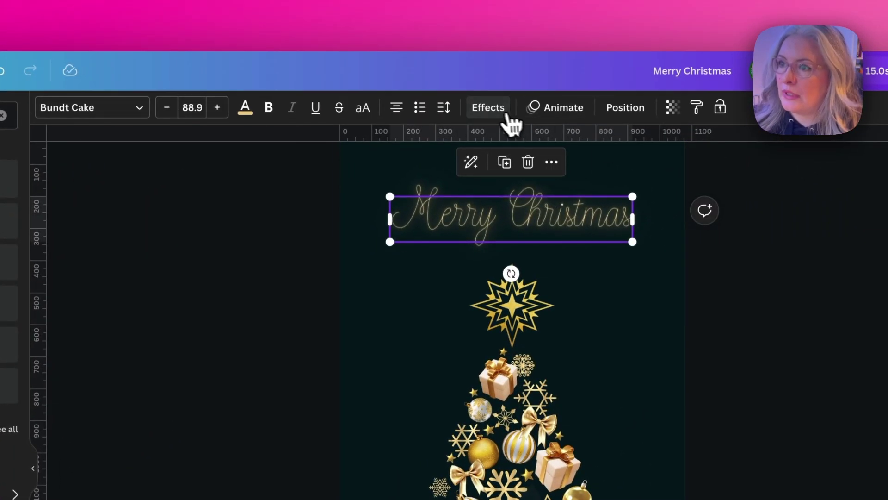
pyautogui.click(490, 108)
pyautogui.click(217, 331)
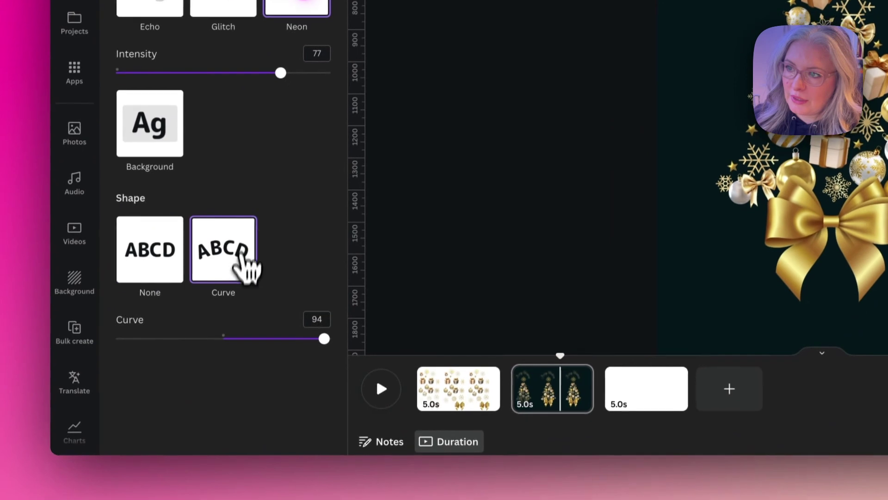
pyautogui.moveTo(326, 332); pyautogui.dragTo(273, 333)
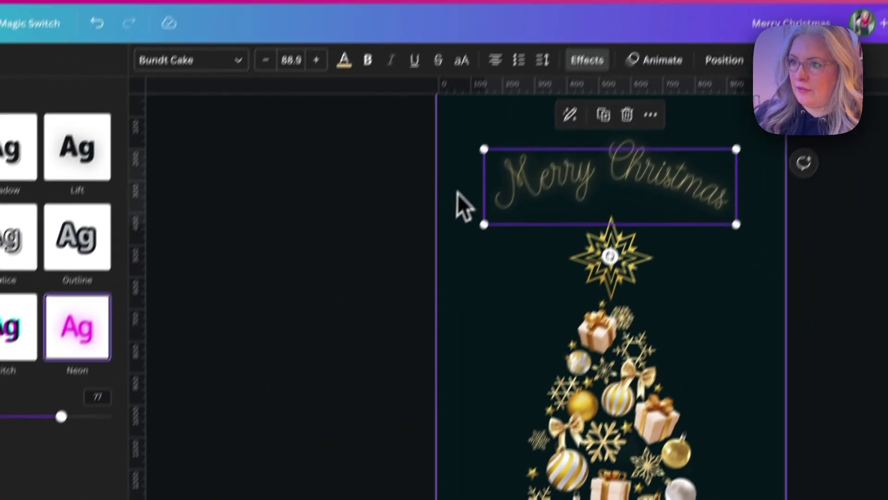
pyautogui.click(550, 38)
pyautogui.moveTo(626, 15); pyautogui.dragTo(630, 6)
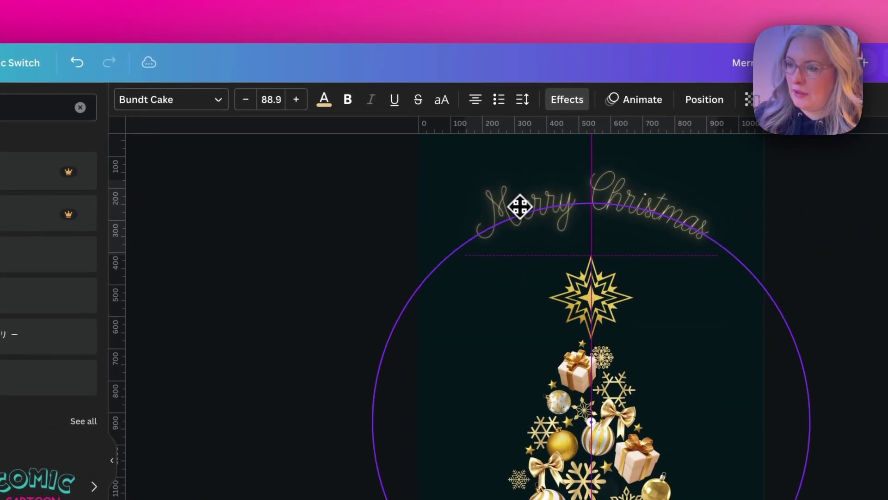
pyautogui.click(435, 257)
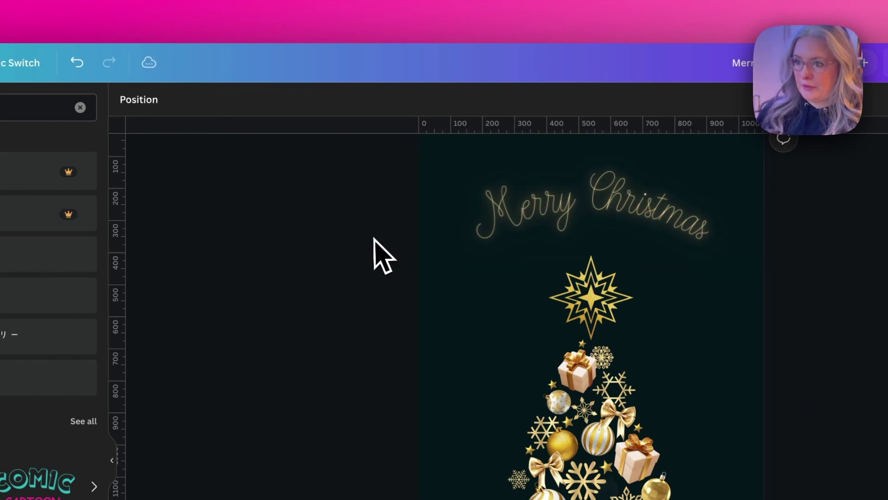
pyautogui.scroll(-1, 499, 315)
pyautogui.scroll(2, 500, 314)
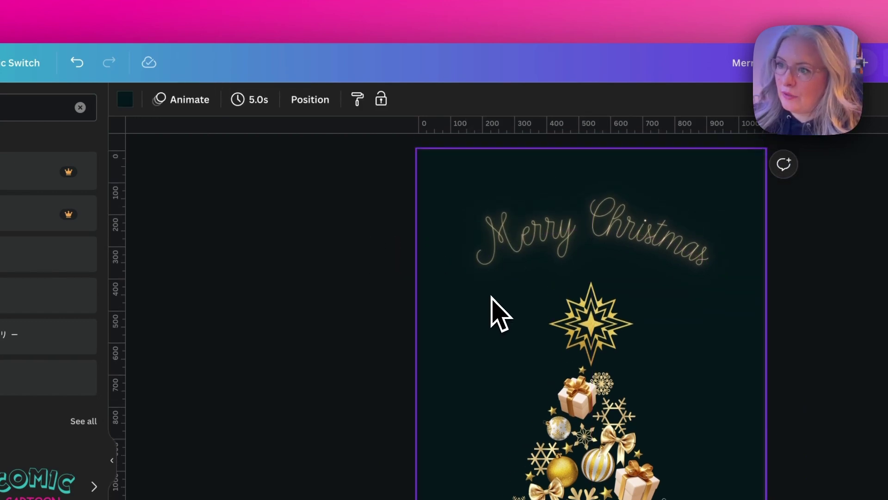
pyautogui.scroll(-2, 500, 315)
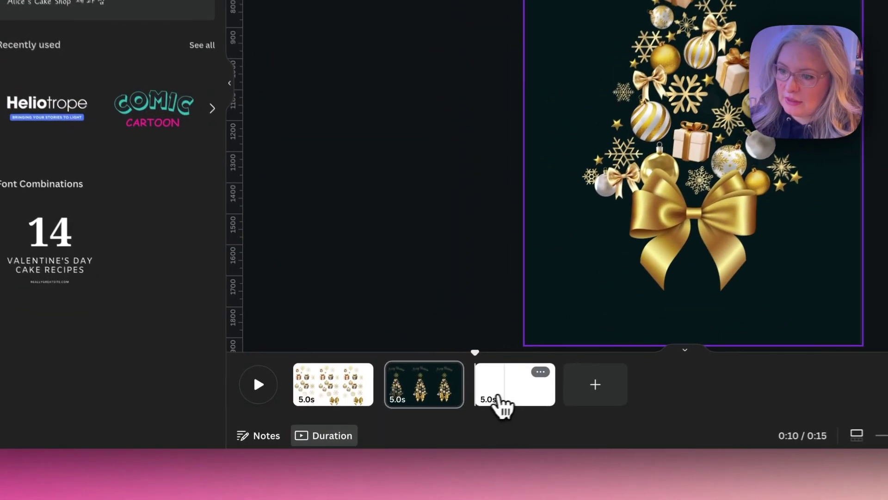
# Delete the blank last page and the first page holding the source decorations.
pyautogui.click(419, 422)
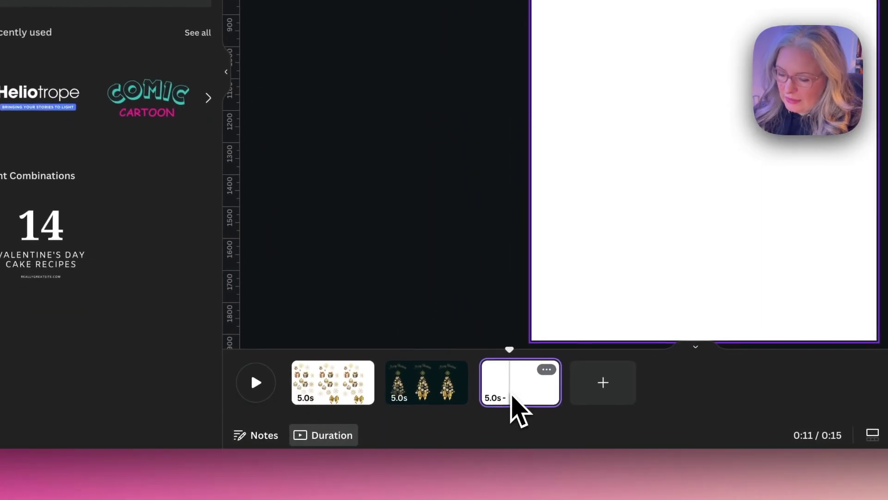
pyautogui.press('Delete')
pyautogui.click(314, 408)
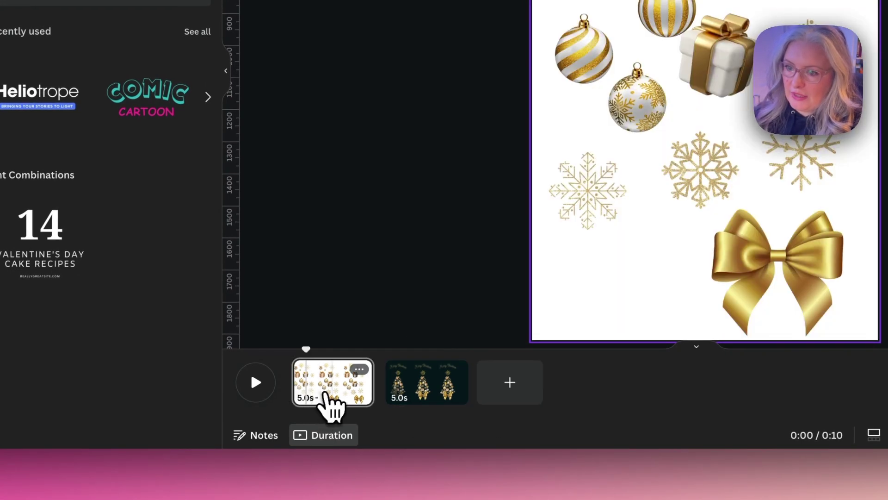
pyautogui.click(359, 369)
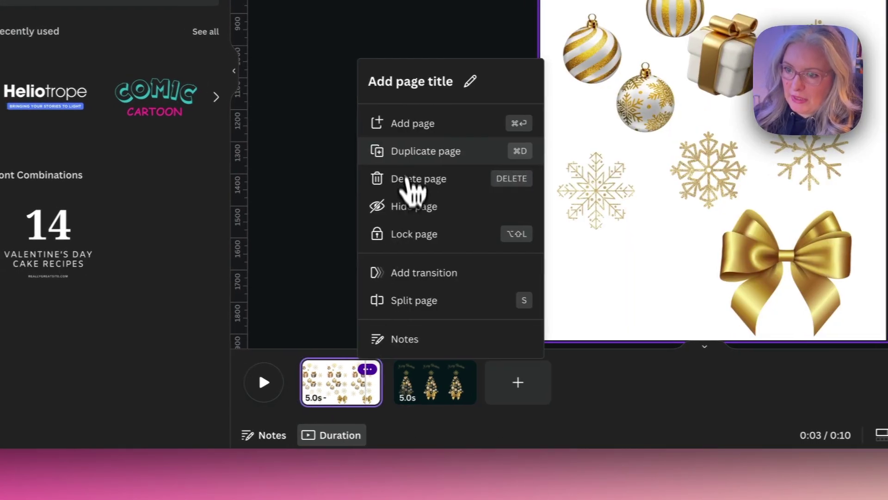
pyautogui.click(423, 178)
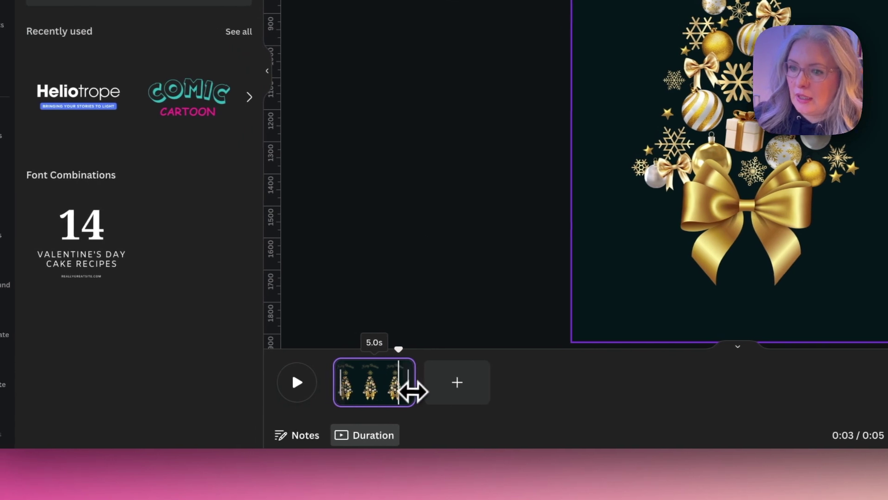
# Shorten the Christmas tree page to 1.5 seconds and duplicate it.
pyautogui.moveTo(385, 391); pyautogui.dragTo(354, 390)
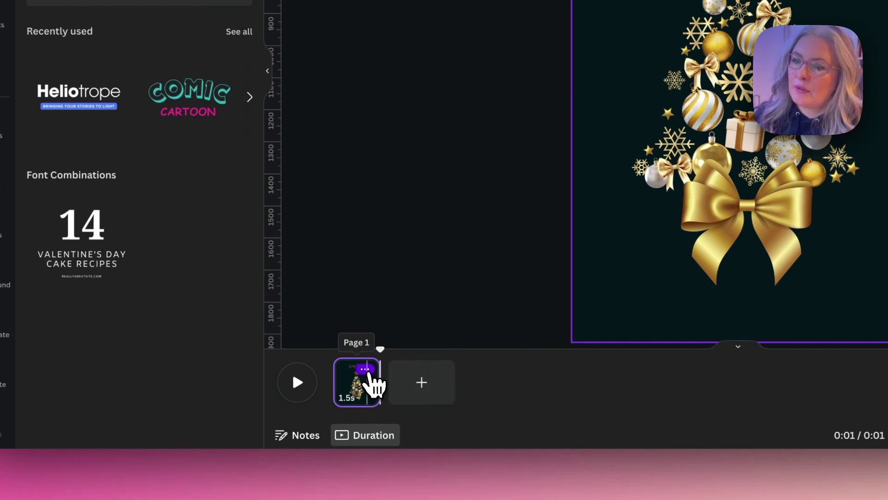
pyautogui.click(368, 368)
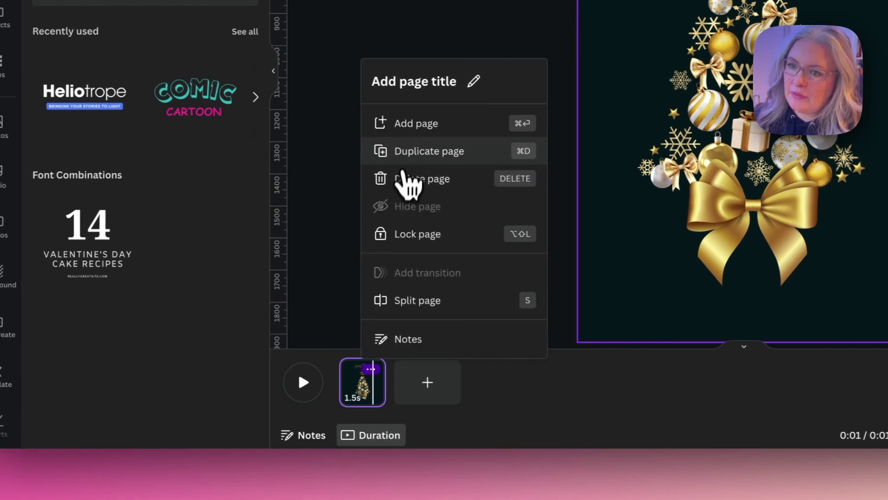
pyautogui.click(406, 155)
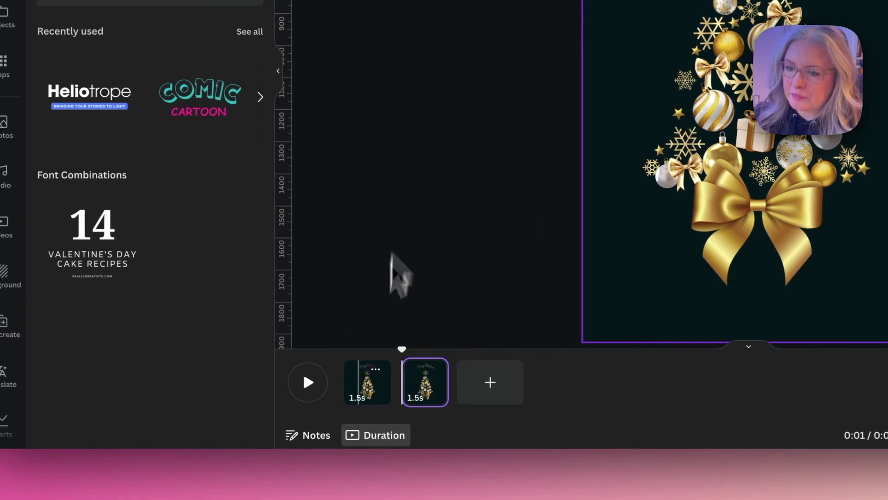
# Remove the star, the large bow and the Merry Christmas text from the first page.
pyautogui.click(351, 398)
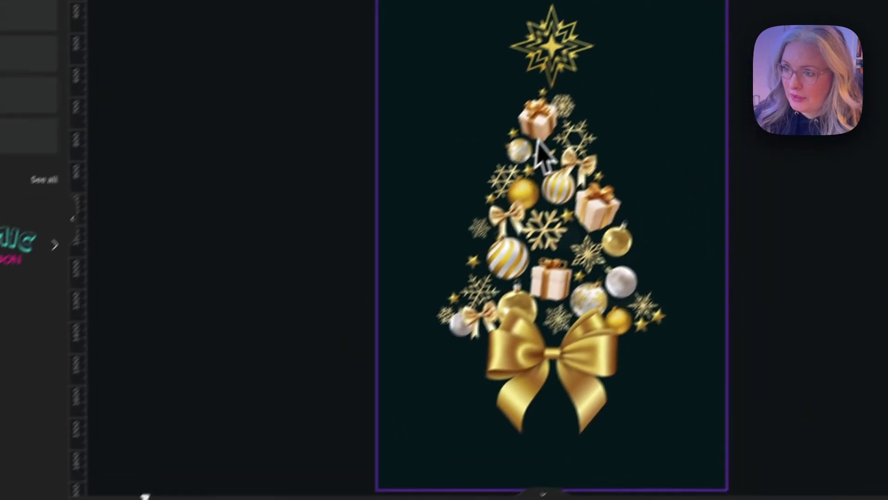
pyautogui.press('Delete')
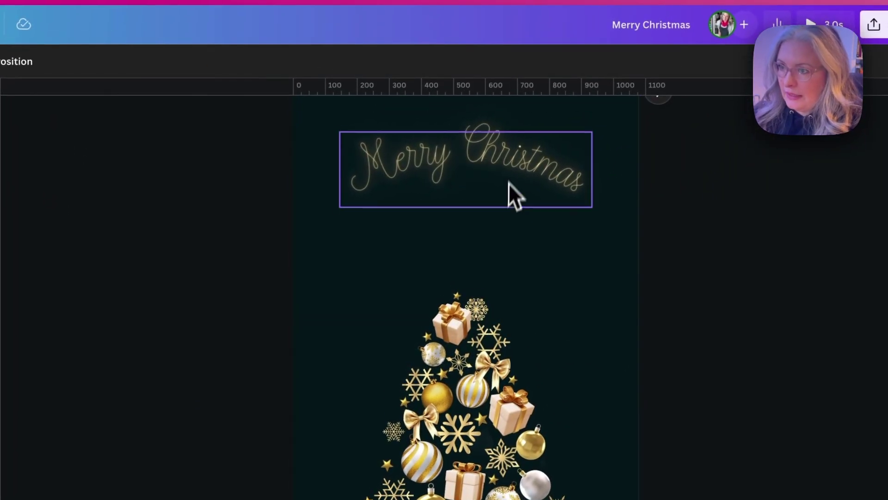
pyautogui.click(478, 360)
pyautogui.press('Delete')
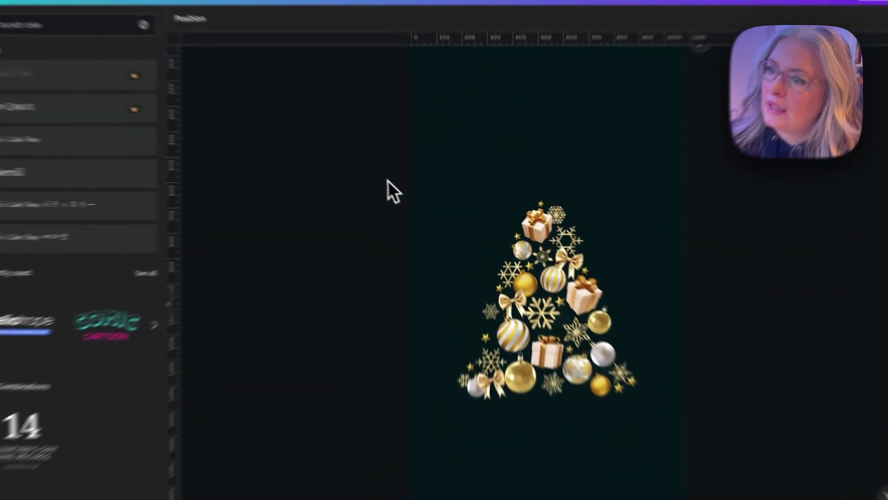
# Set the transparency of all the tree decorations on the first page to 5.
pyautogui.moveTo(417, 185); pyautogui.dragTo(620, 361)
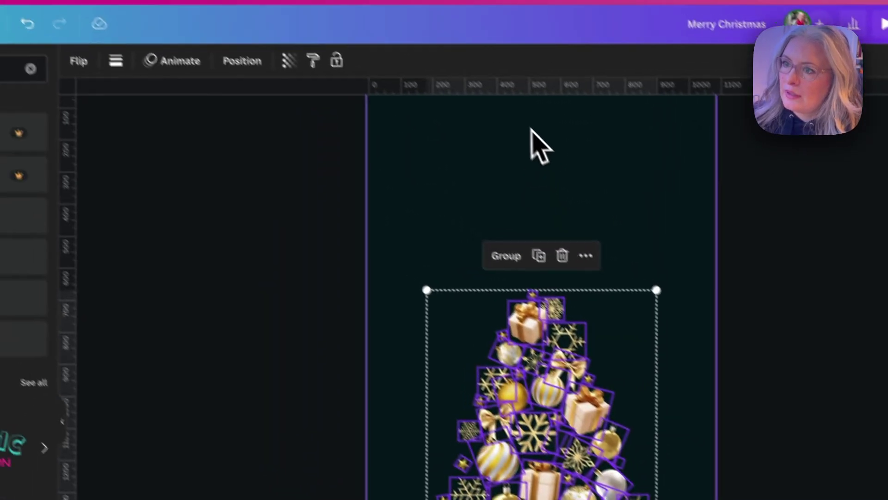
pyautogui.click(432, 297)
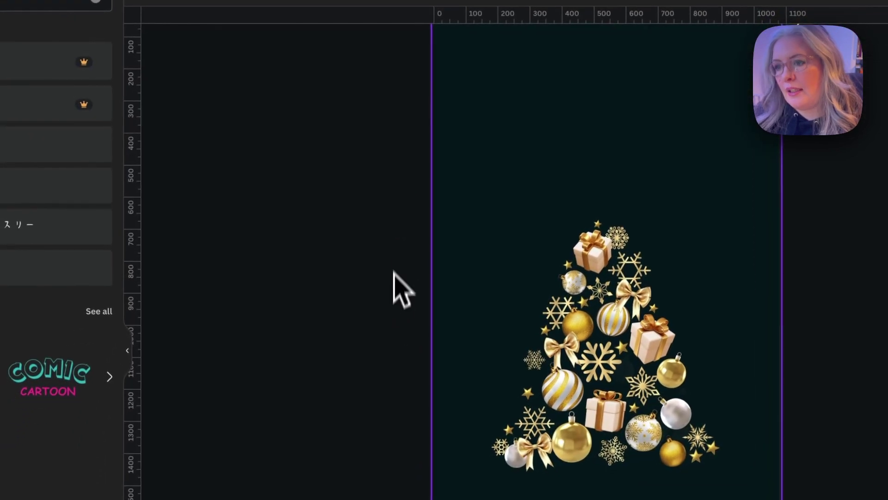
pyautogui.moveTo(374, 170); pyautogui.dragTo(652, 352)
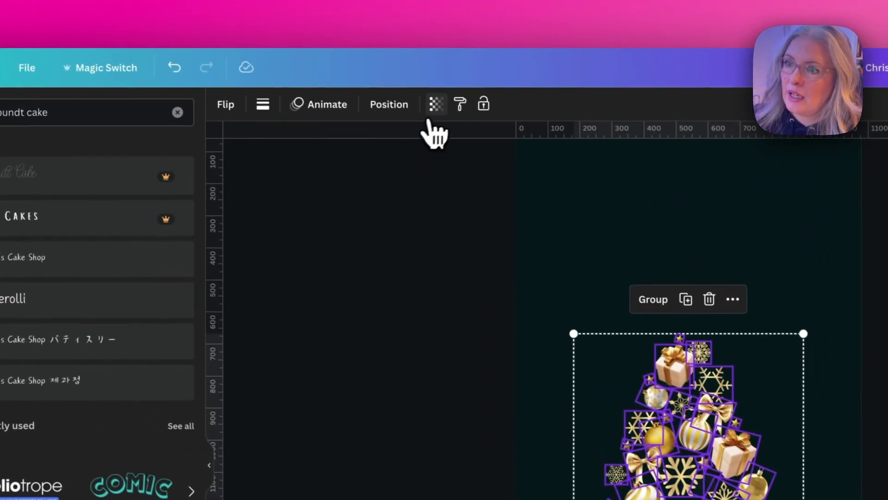
pyautogui.click(391, 73)
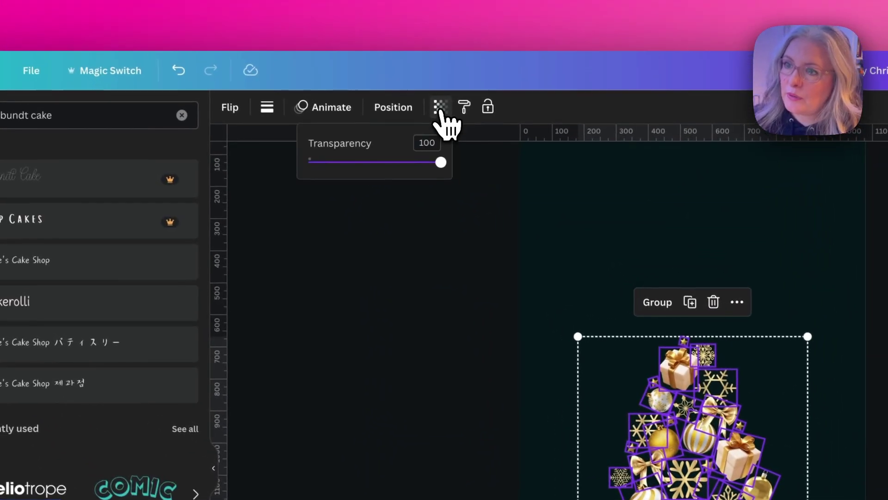
pyautogui.moveTo(441, 163); pyautogui.dragTo(368, 162)
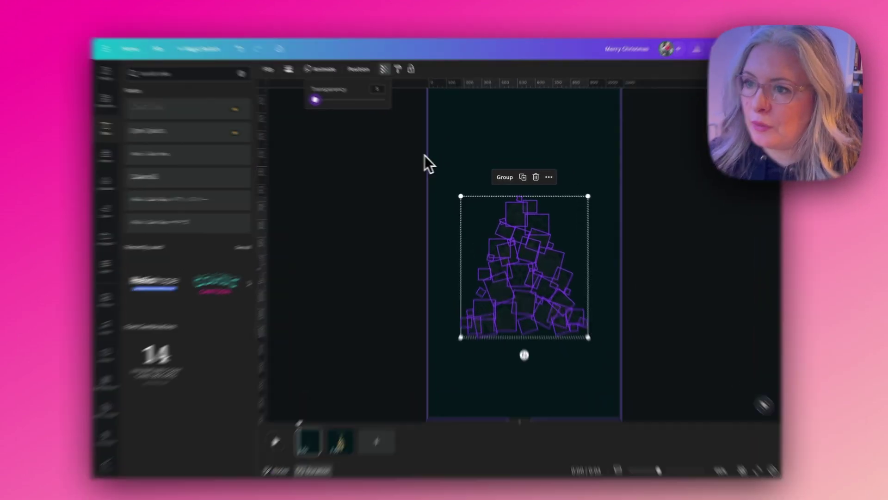
pyautogui.click(431, 162)
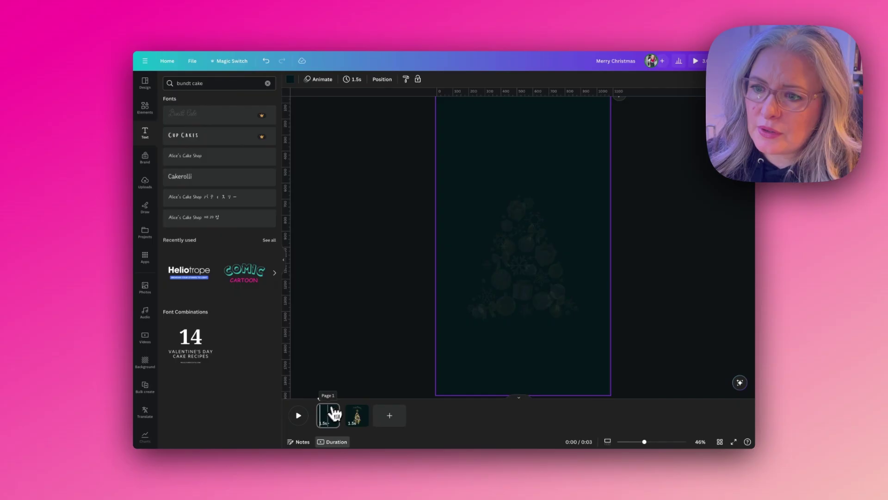
# Duplicate the dimmed tree page and change the background of all pages to black.
pyautogui.click(333, 408)
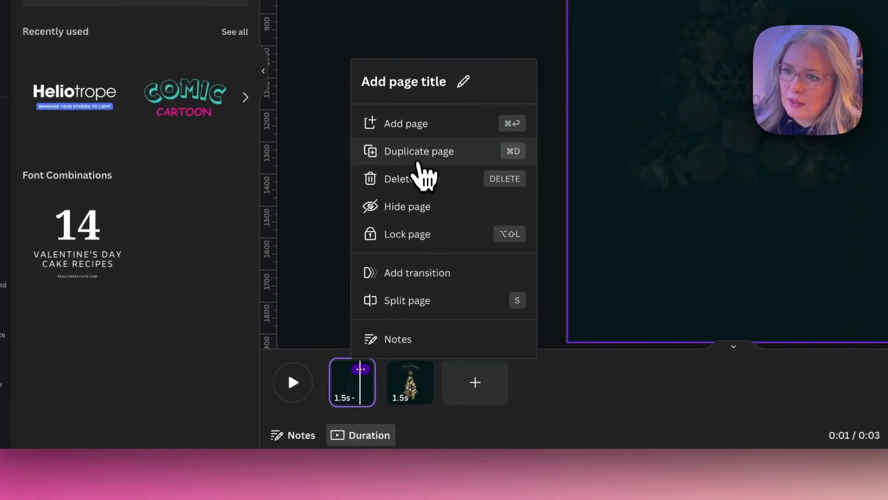
pyautogui.click(384, 156)
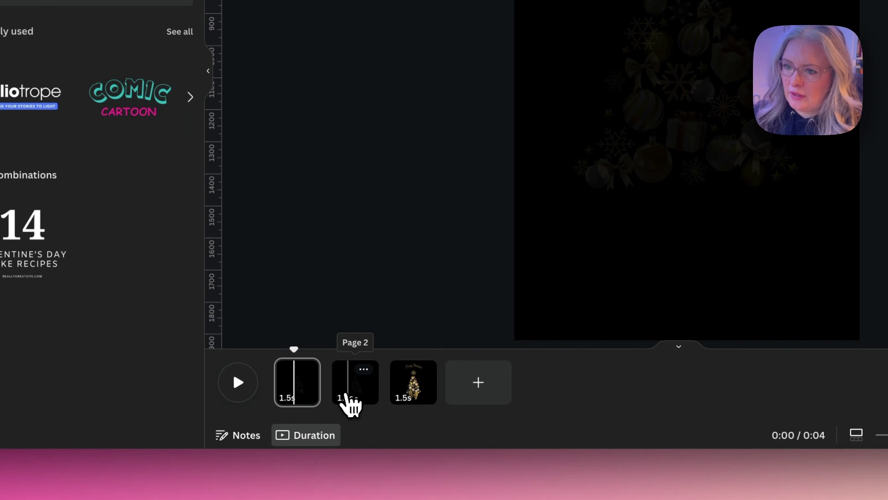
pyautogui.click(405, 394)
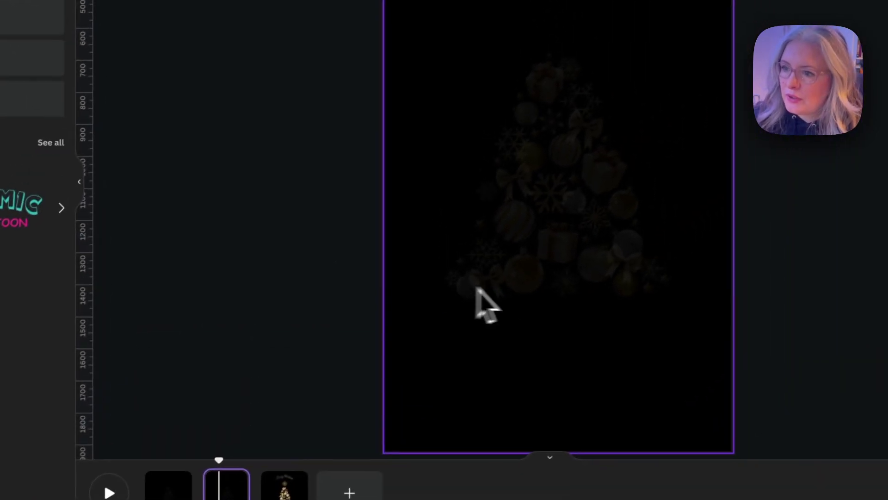
# Set the transparency of the large gold bauble near the tree's lower left to 100 on the second page.
pyautogui.click(653, 169)
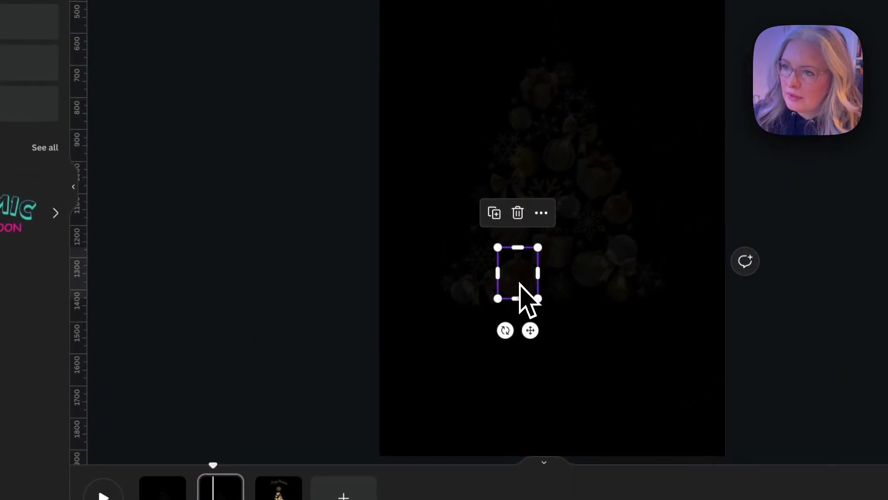
pyautogui.click(404, 36)
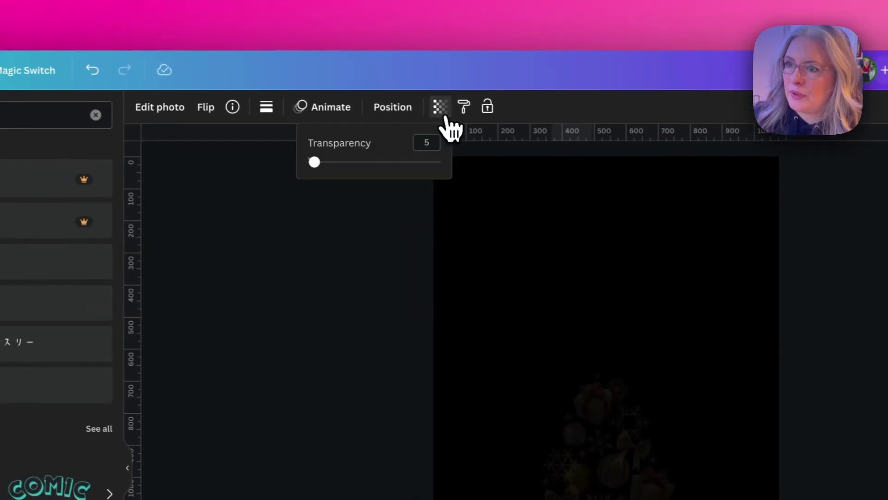
pyautogui.moveTo(322, 163); pyautogui.dragTo(466, 176)
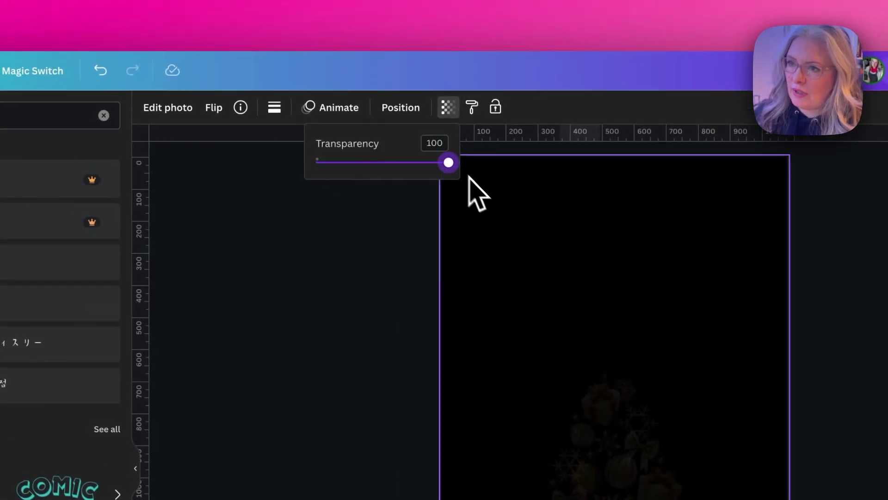
pyautogui.click(558, 275)
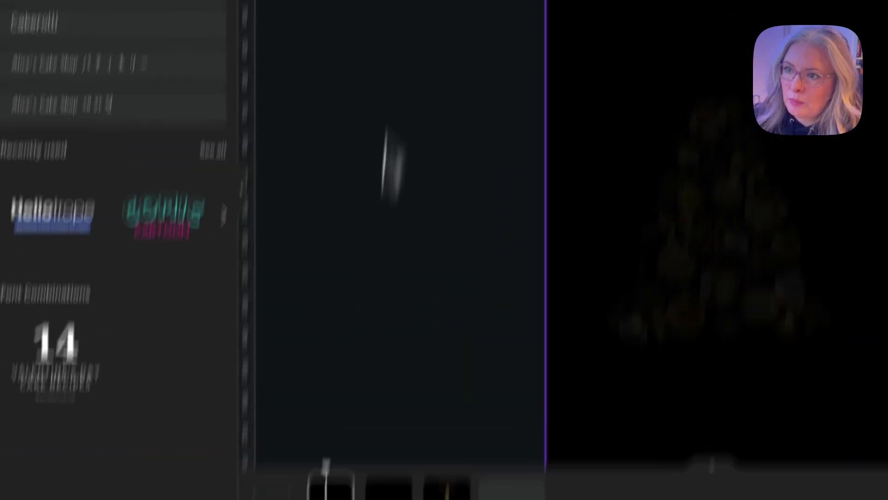
# Set the duration of all pages to 0.1 seconds.
pyautogui.click(347, 72)
pyautogui.write('0.')
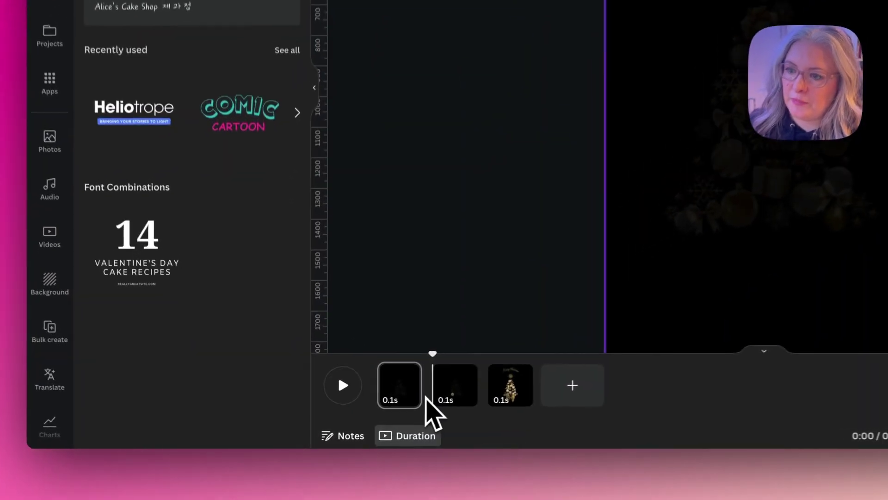
pyautogui.click(342, 419)
pyautogui.click(365, 259)
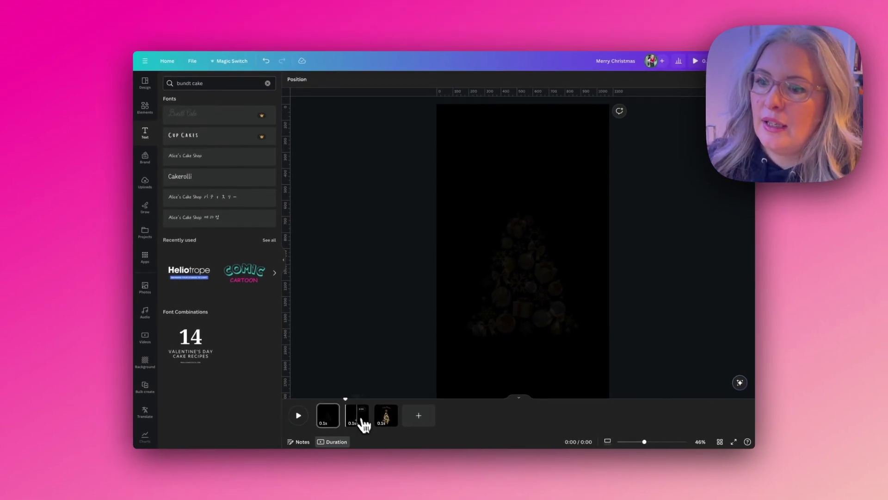
# Duplicate the page with the lit gold bauble and set the upper-right bow's transparency to 100 on the copy.
pyautogui.click(362, 409)
pyautogui.click(386, 315)
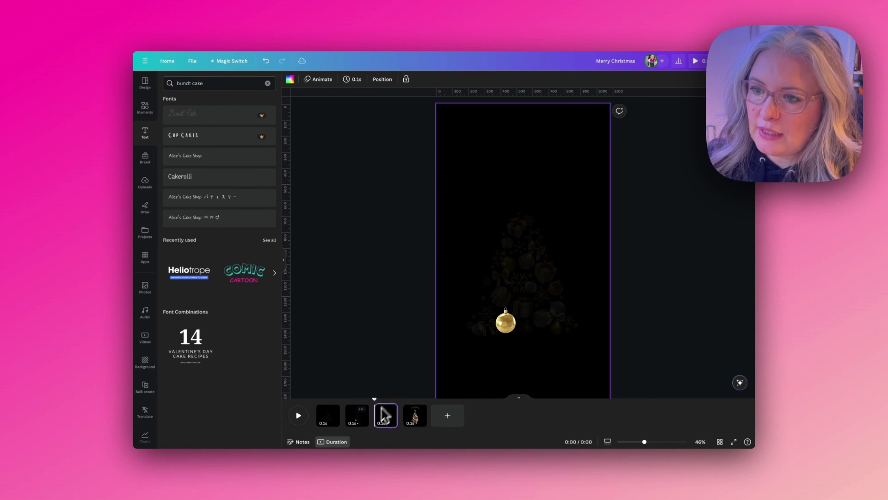
pyautogui.click(527, 312)
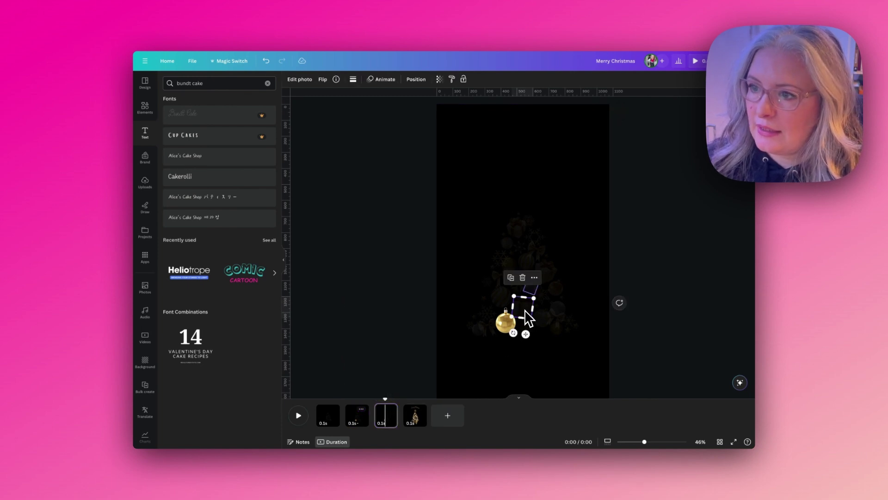
pyautogui.moveTo(528, 319); pyautogui.dragTo(540, 265)
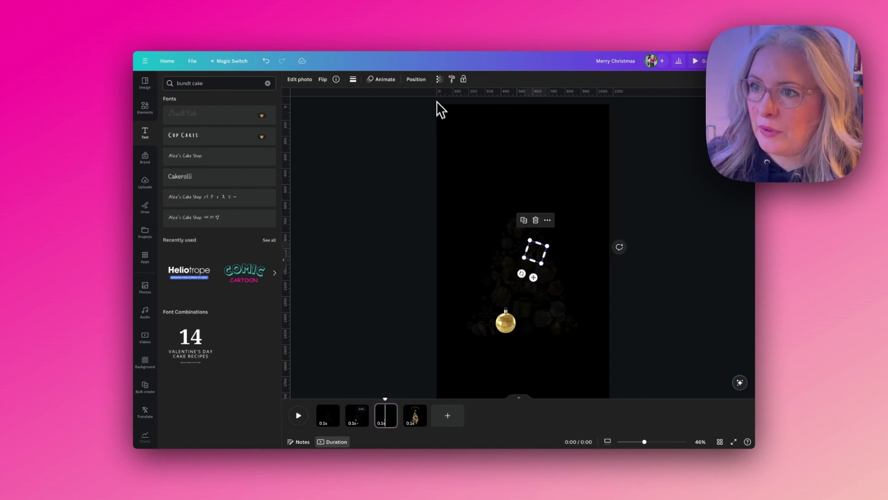
pyautogui.click(440, 80)
pyautogui.moveTo(378, 108); pyautogui.dragTo(457, 119)
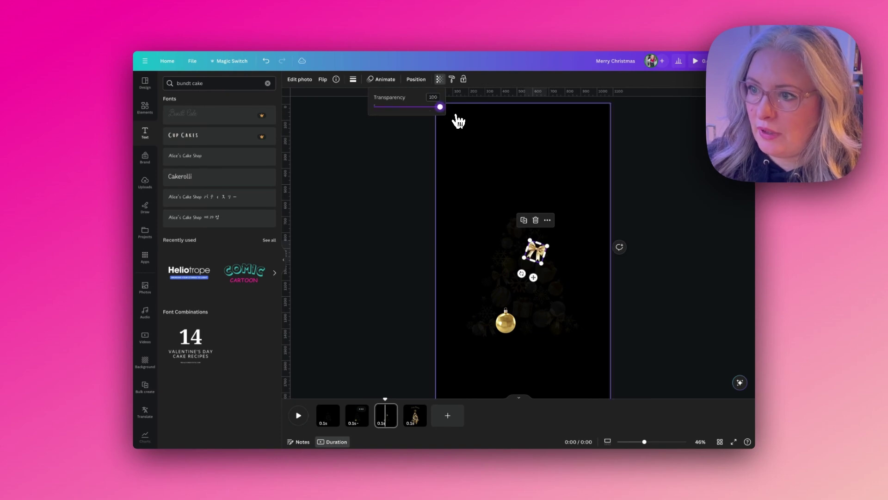
# Duplicate the page with the lit upper bow and set the lower-right bow's transparency to 100 on the copy.
pyautogui.click(390, 409)
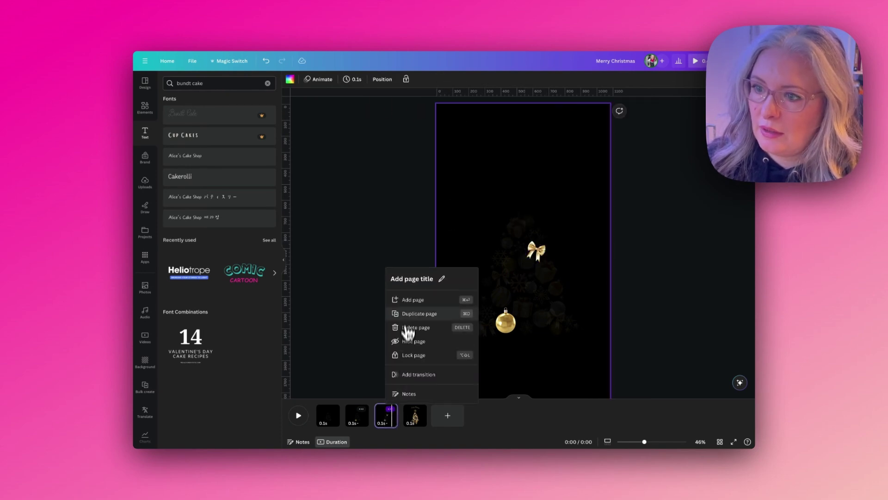
pyautogui.click(412, 314)
pyautogui.click(553, 322)
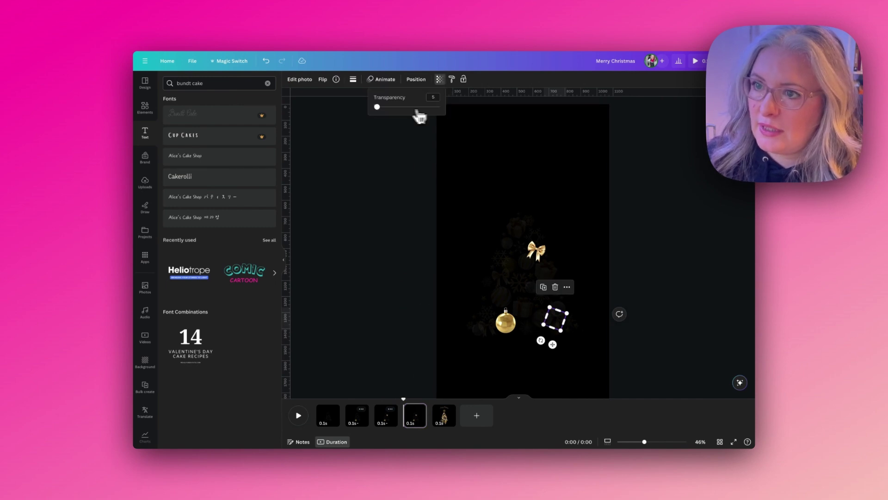
pyautogui.moveTo(383, 114); pyautogui.dragTo(464, 126)
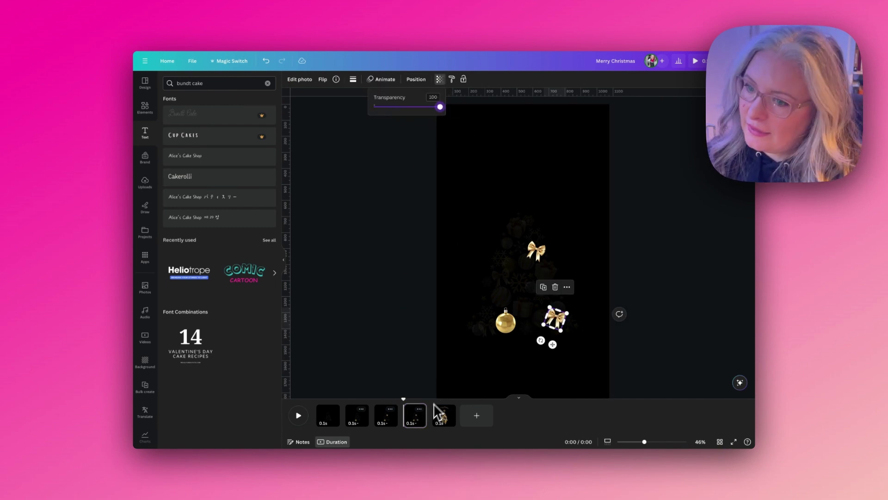
# Continue the page sequence with duplicates and set the transparency of the bow on the tree's left side to 100.
pyautogui.click(419, 409)
pyautogui.click(440, 314)
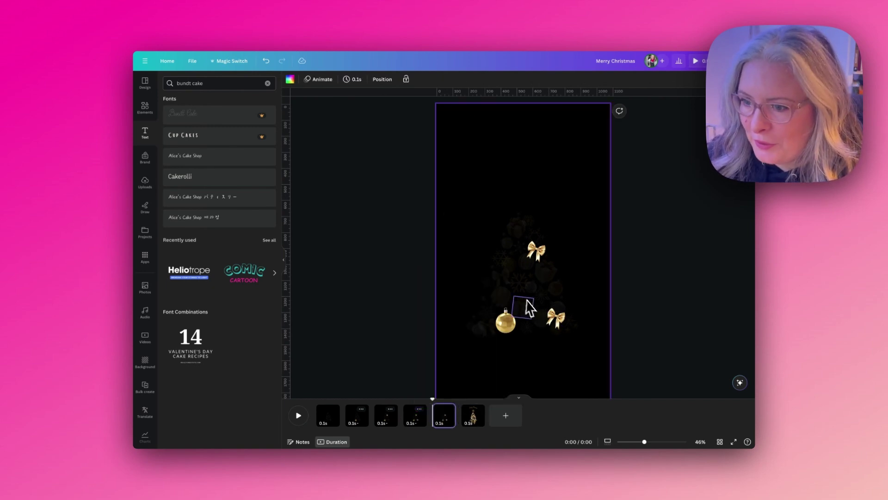
pyautogui.click(506, 286)
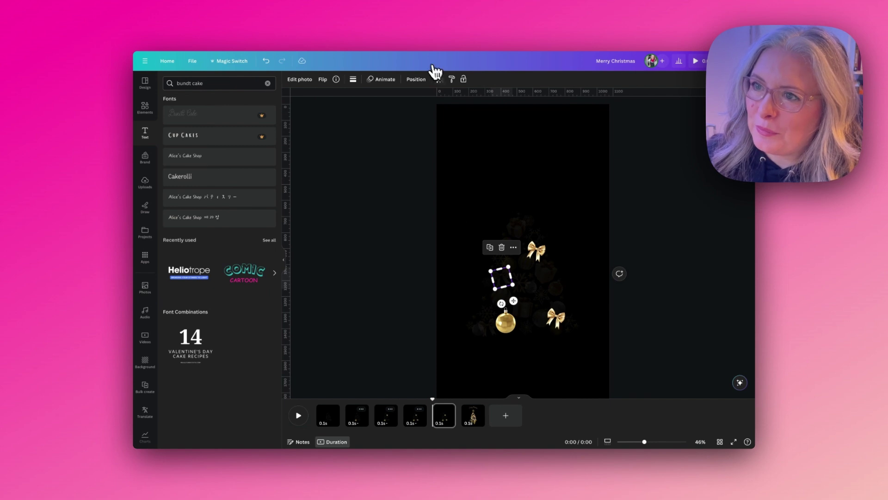
pyautogui.click(448, 409)
pyautogui.click(469, 315)
pyautogui.moveTo(377, 107); pyautogui.dragTo(440, 107)
# Set the small silver bauble right of the tree's centre to full opacity and duplicate the page.
pyautogui.click(531, 287)
pyautogui.click(440, 79)
pyautogui.click(478, 409)
pyautogui.click(499, 314)
# Set the transparency of the gift at the top of the tree to 100 and duplicate the page.
pyautogui.click(516, 228)
pyautogui.click(439, 80)
pyautogui.moveTo(377, 107); pyautogui.dragTo(440, 106)
pyautogui.click(535, 409)
pyautogui.click(557, 315)
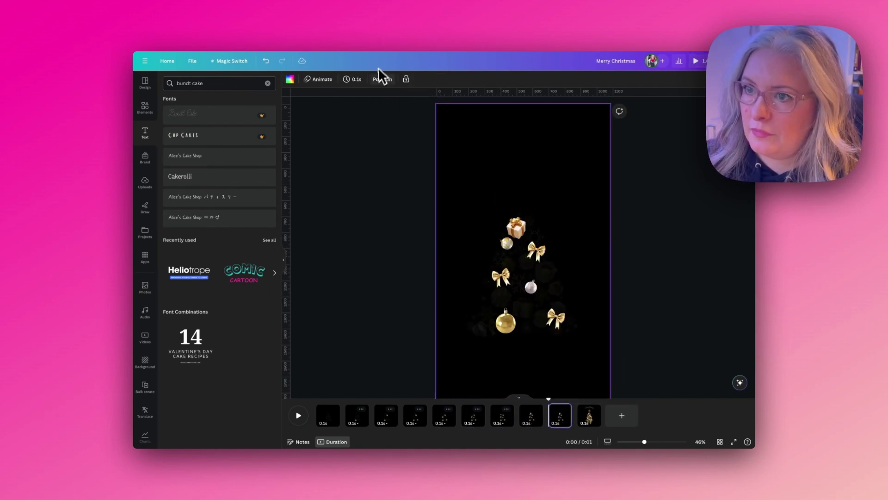
# Set the gift on the tree's right side to full opacity and duplicate the page.
pyautogui.click(546, 271)
pyautogui.click(416, 79)
pyautogui.click(440, 79)
pyautogui.click(565, 409)
pyautogui.click(585, 314)
# Set the transparency of the gift at the tree's lower centre to 100 and duplicate the page.
pyautogui.click(523, 308)
pyautogui.click(415, 80)
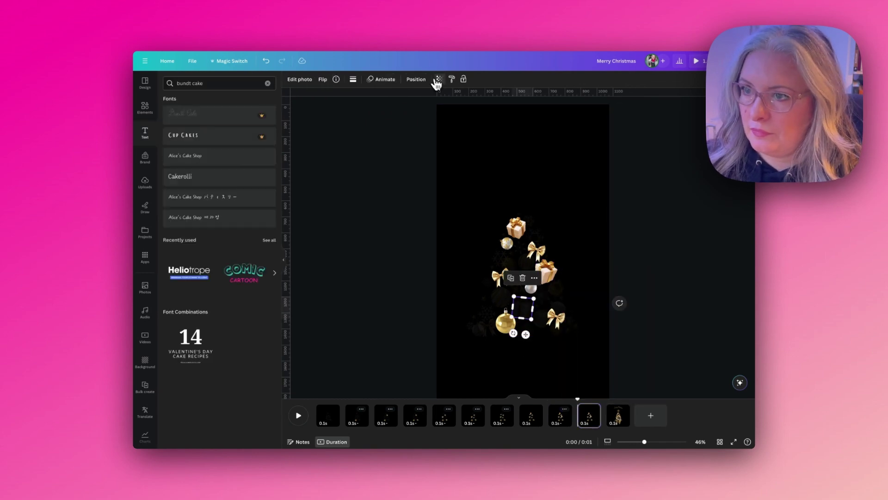
pyautogui.click(439, 79)
pyautogui.moveTo(377, 107); pyautogui.dragTo(440, 106)
pyautogui.click(594, 409)
pyautogui.click(613, 314)
# Duplicate the latest page and set the transparency of the plain gold bauble at the tree's upper left to 100.
pyautogui.click(623, 409)
pyautogui.click(643, 315)
pyautogui.click(509, 264)
pyautogui.click(439, 79)
pyautogui.moveTo(377, 107); pyautogui.dragTo(440, 107)
# Duplicate the latest page and set the transparency of the silver bauble at the tree's bottom-left corner to 100.
pyautogui.click(652, 409)
pyautogui.click(672, 314)
pyautogui.click(478, 329)
pyautogui.click(439, 79)
pyautogui.moveTo(377, 107); pyautogui.dragTo(440, 107)
# Duplicate the latest page and set the transparency of the gold snowflake right of the tree's centre to 100.
pyautogui.click(710, 409)
pyautogui.click(694, 314)
pyautogui.click(542, 295)
pyautogui.click(440, 79)
pyautogui.moveTo(377, 107); pyautogui.dragTo(440, 107)
pyautogui.click(710, 409)
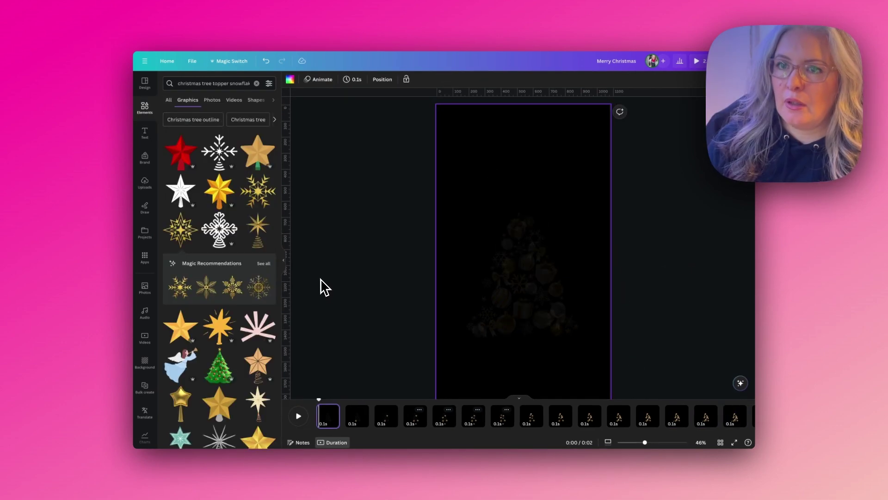
# Search the elements library for "gold frame border luxury sparkl".
pyautogui.click(340, 264)
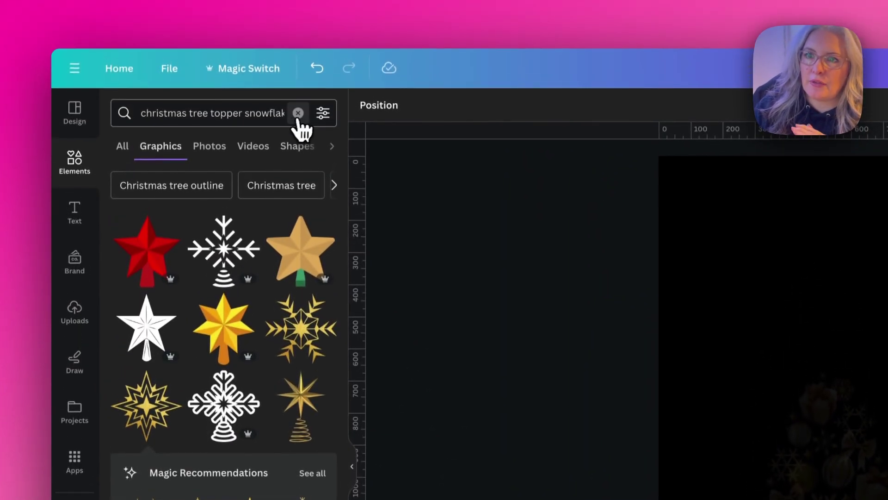
pyautogui.click(298, 112)
pyautogui.write('go')
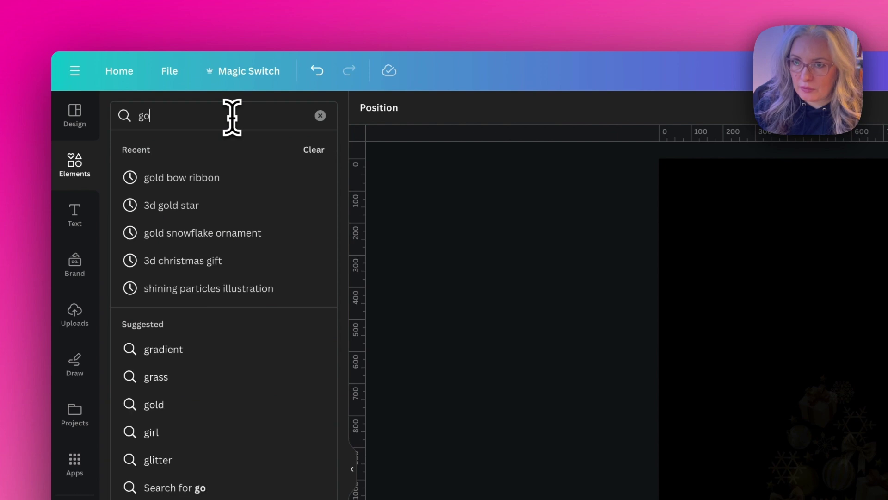
pyautogui.write('ld frame bord')
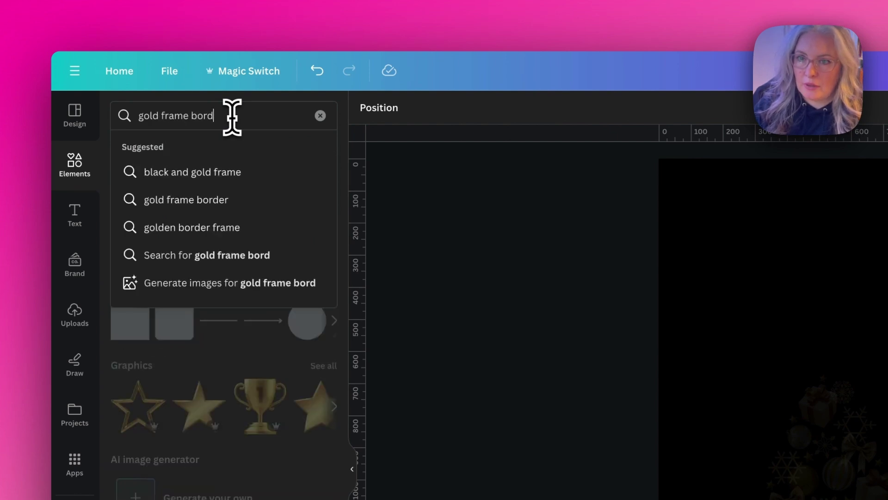
pyautogui.write('er luxury sparkle\\')
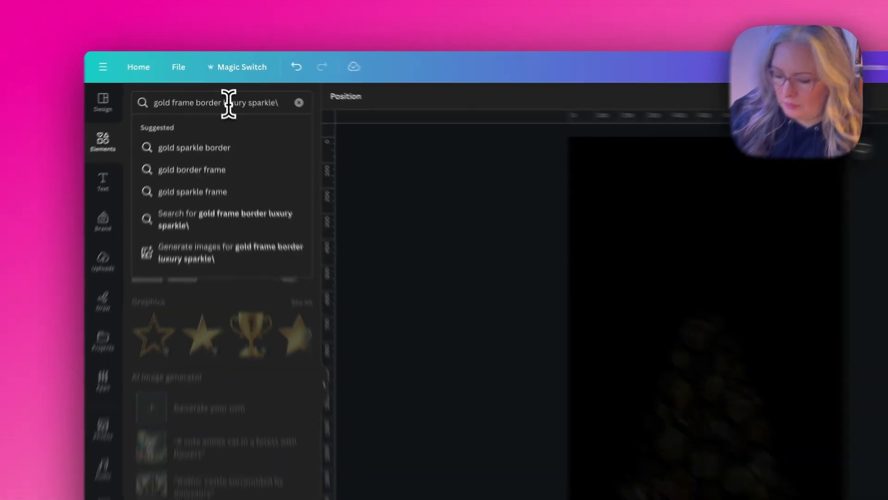
pyautogui.press('Return')
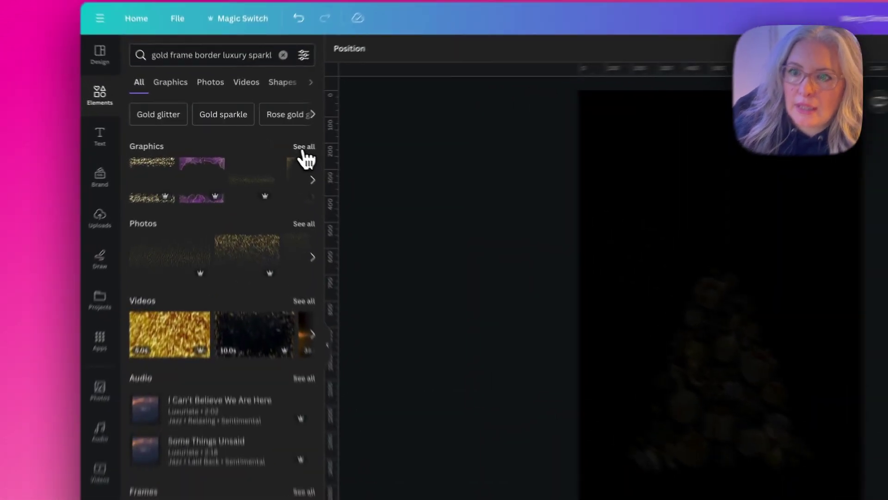
# Add a gold glitter dust frame from the graphics results, cover the whole first page with it, and set its transparency to 0.
pyautogui.click(269, 139)
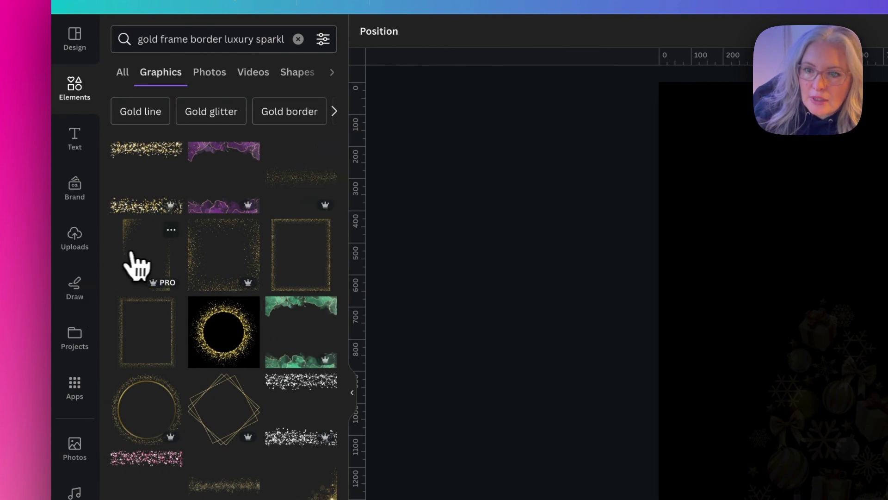
pyautogui.click(130, 259)
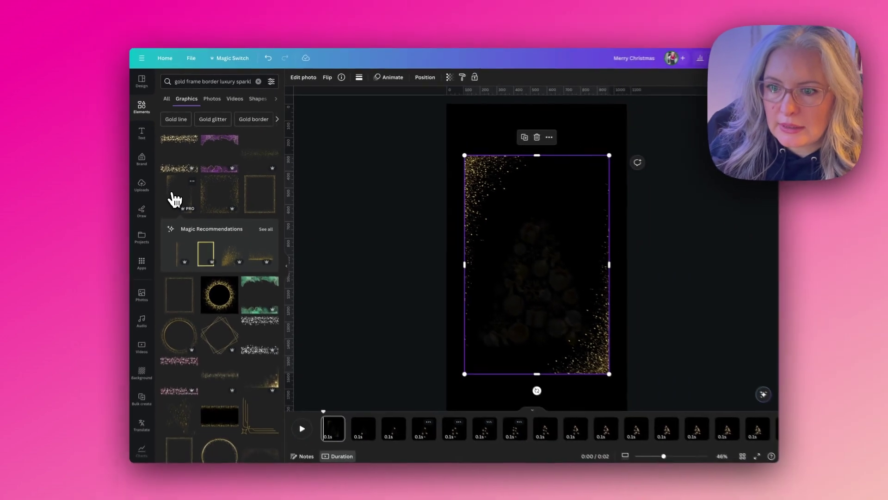
pyautogui.press('Delete')
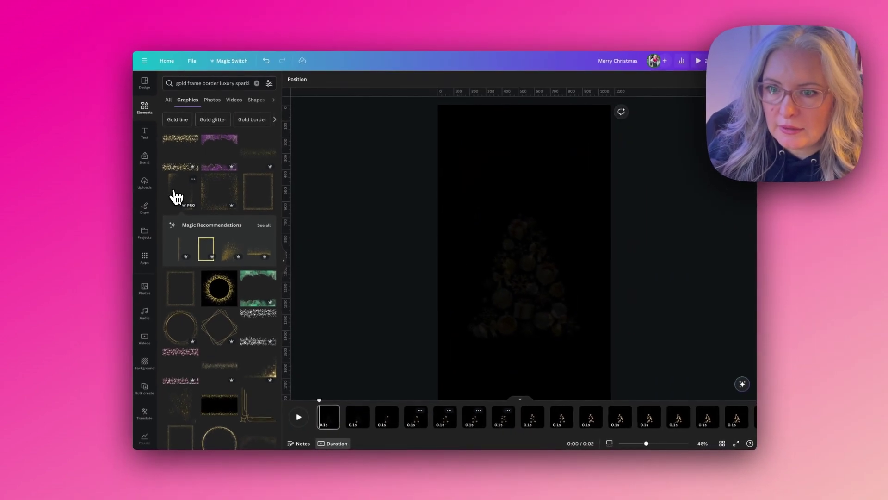
pyautogui.scroll(-10, 204, 274)
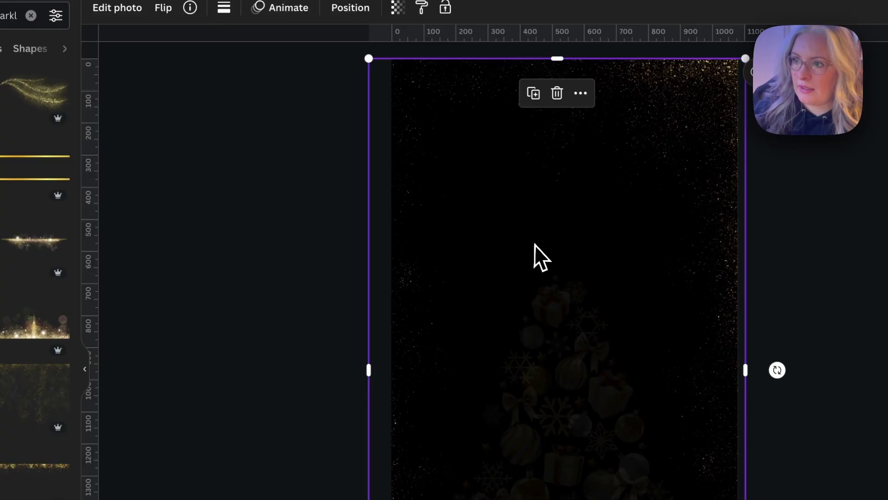
pyautogui.moveTo(535, 244); pyautogui.dragTo(546, 243)
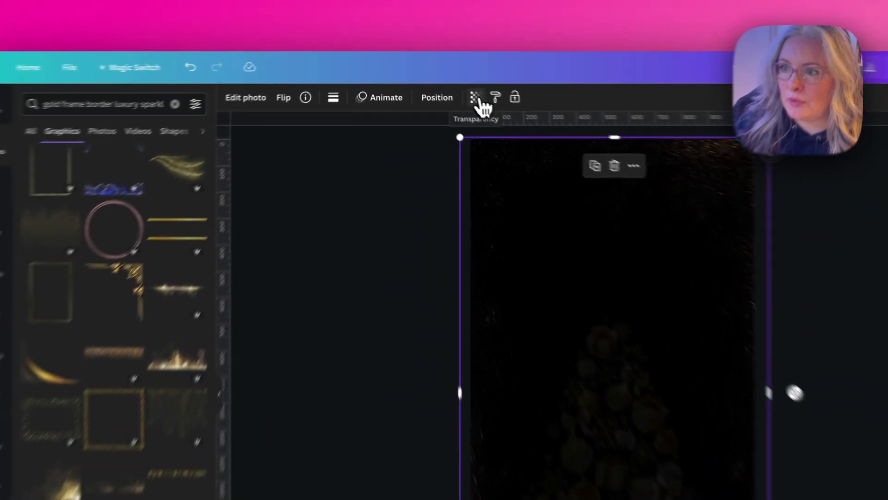
pyautogui.click(440, 79)
pyautogui.moveTo(439, 107); pyautogui.dragTo(434, 109)
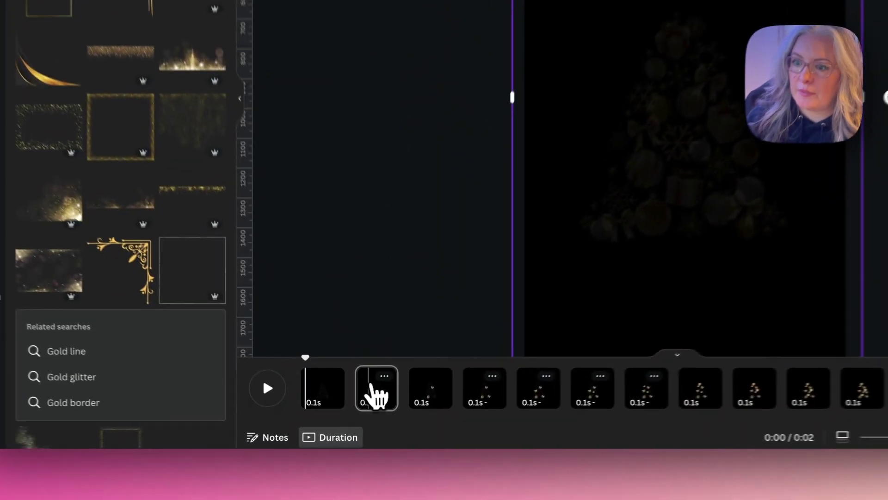
# Paste the glitter frame over the second page and set its transparency to 10.
pyautogui.click(356, 415)
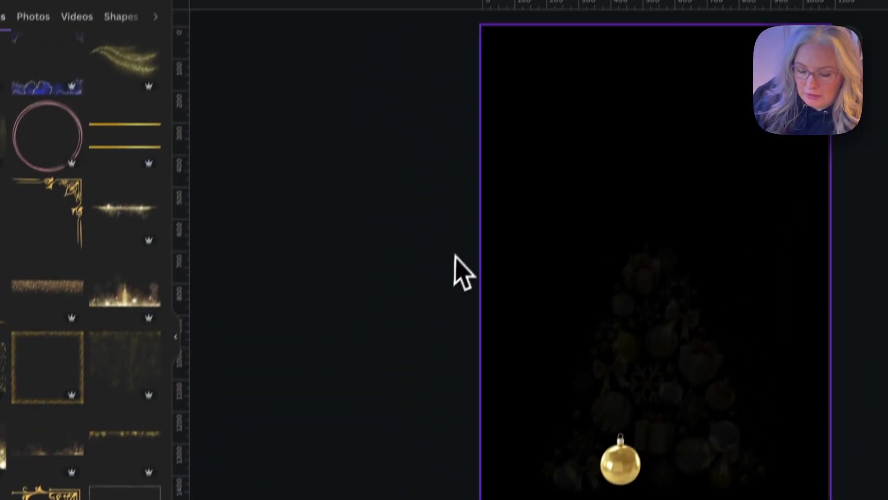
pyautogui.click(455, 285)
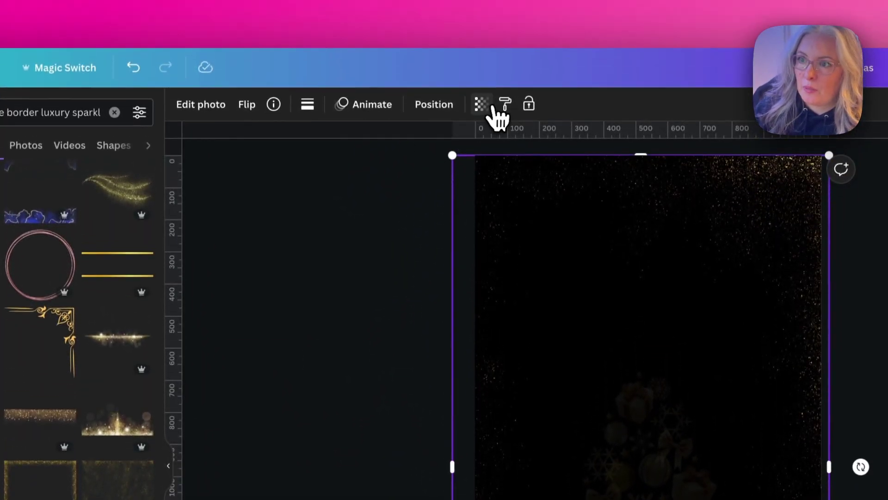
pyautogui.click(483, 1)
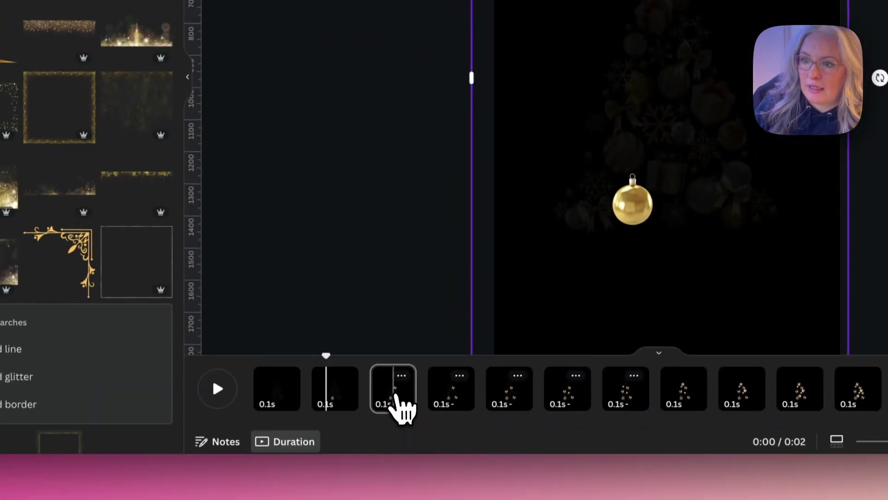
# Paste the glitter frame over the third page and lower its transparency value from full strength.
pyautogui.click(394, 394)
pyautogui.press('super+v')
pyautogui.click(481, 108)
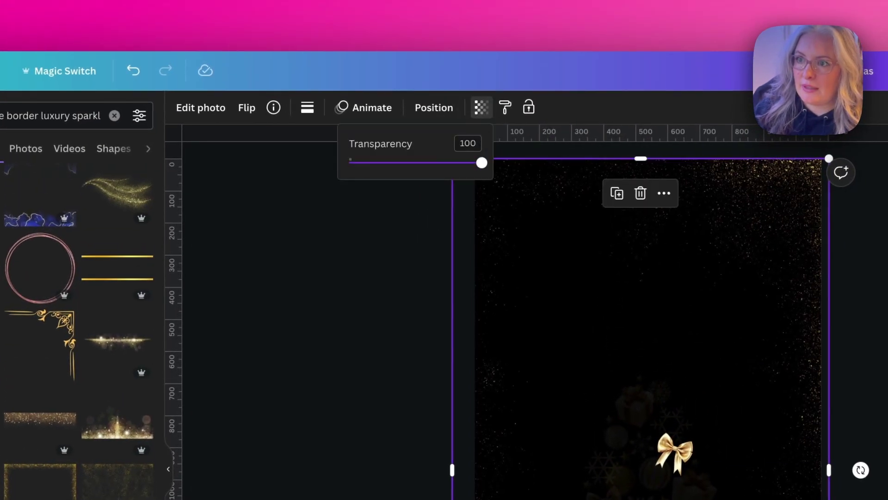
pyautogui.moveTo(480, 163); pyautogui.dragTo(415, 163)
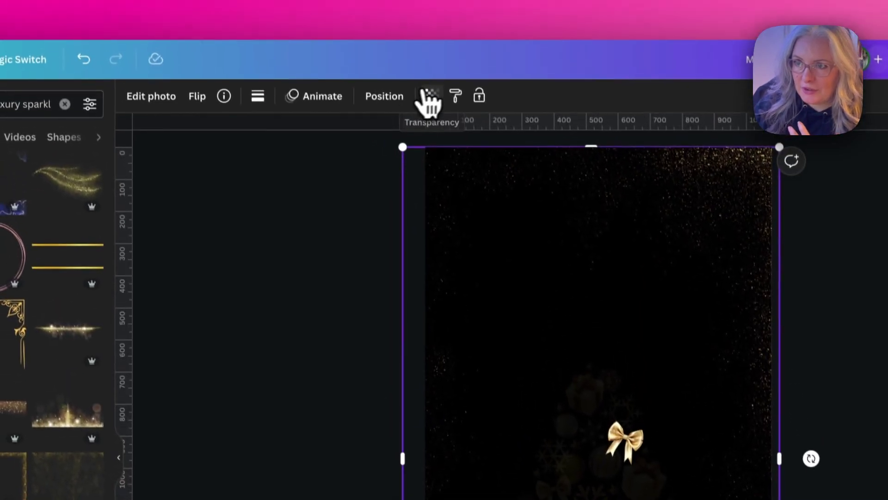
# Adjust the pasted glitter frame's transparency on the fourth and fifth pages, making it slightly stronger on each page.
pyautogui.click(434, 106)
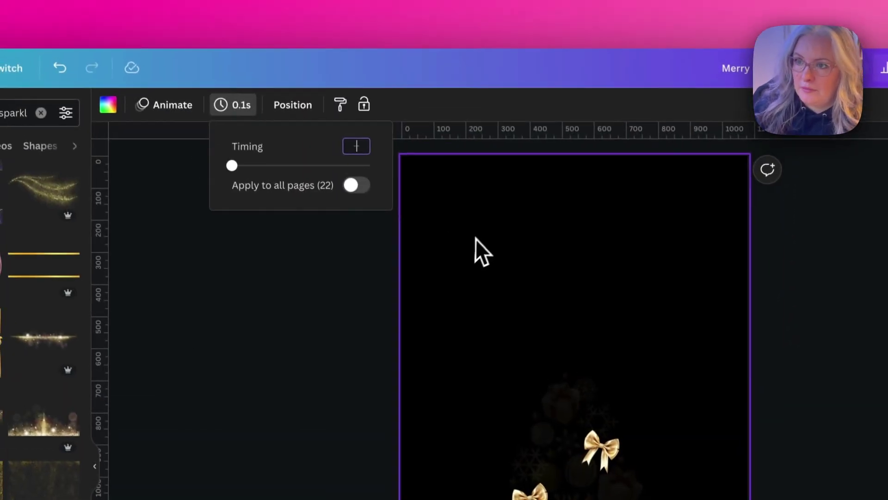
pyautogui.click(476, 240)
pyautogui.click(465, 107)
pyautogui.moveTo(472, 163); pyautogui.dragTo(407, 166)
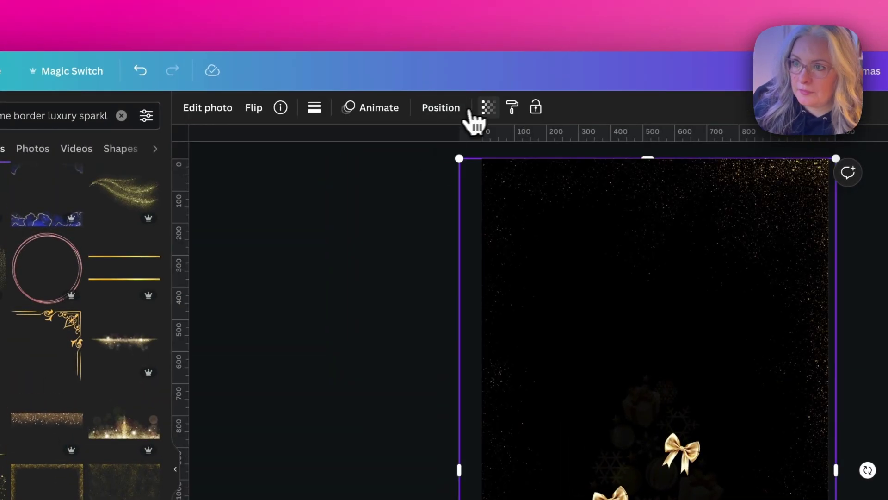
# Add the glitter frame to the following pages up to the tenth, raising its transparency value stepwise through 81.
pyautogui.click(472, 107)
pyautogui.moveTo(406, 163); pyautogui.dragTo(428, 178)
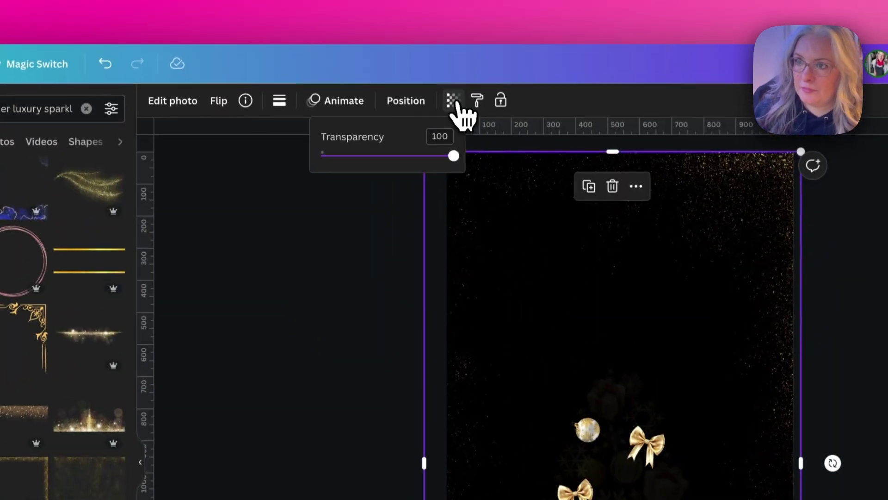
pyautogui.moveTo(488, 163); pyautogui.dragTo(466, 163)
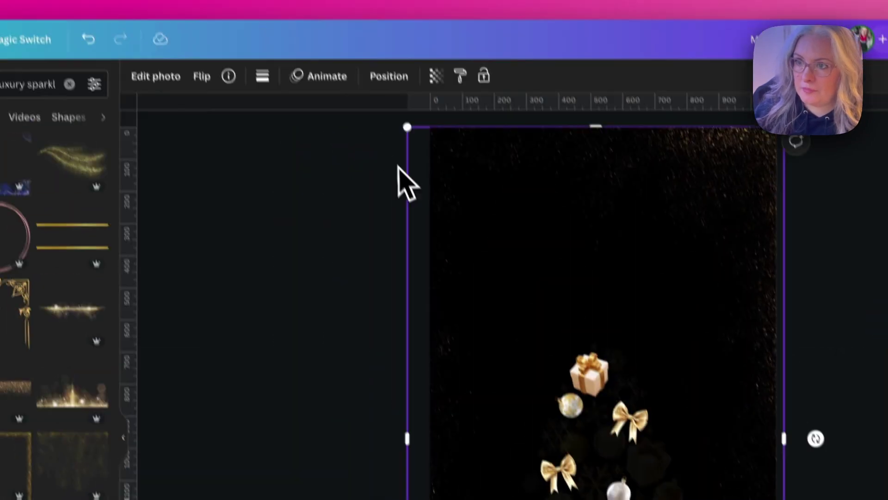
pyautogui.click(432, 76)
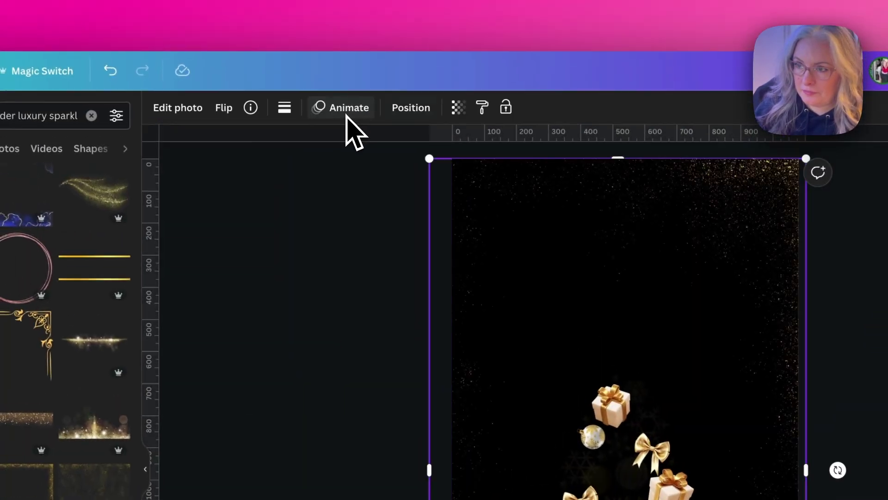
pyautogui.click(458, 108)
pyautogui.moveTo(457, 162); pyautogui.dragTo(441, 163)
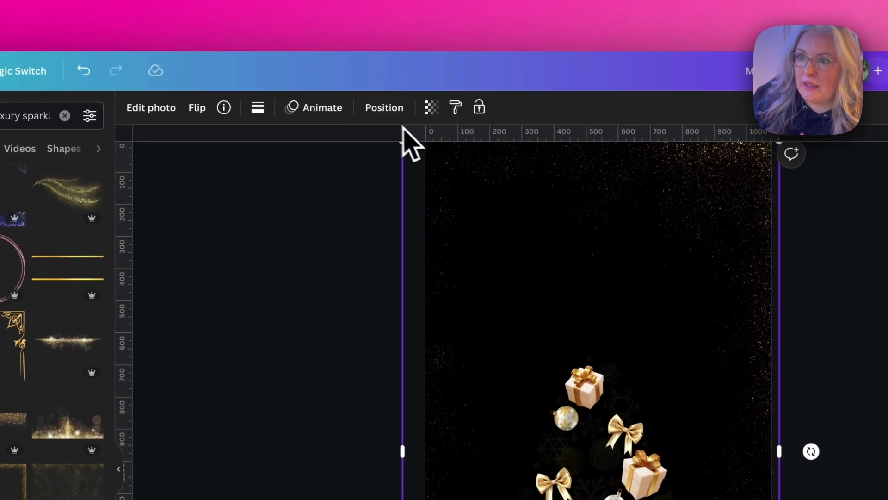
# Move the glitter frame's layer on the tenth page down the layer stack, below the tree decorations.
pyautogui.click(384, 108)
pyautogui.click(49, 111)
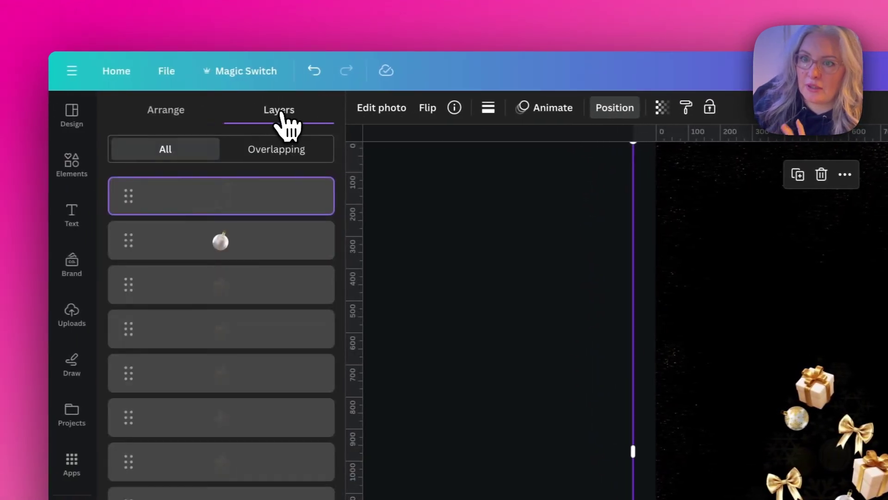
pyautogui.moveTo(254, 194); pyautogui.dragTo(255, 393)
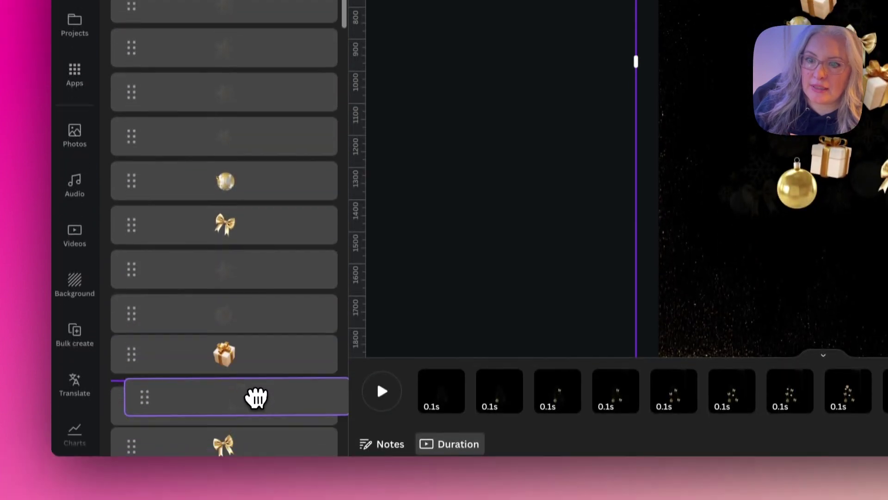
pyautogui.scroll(3, 215, 255)
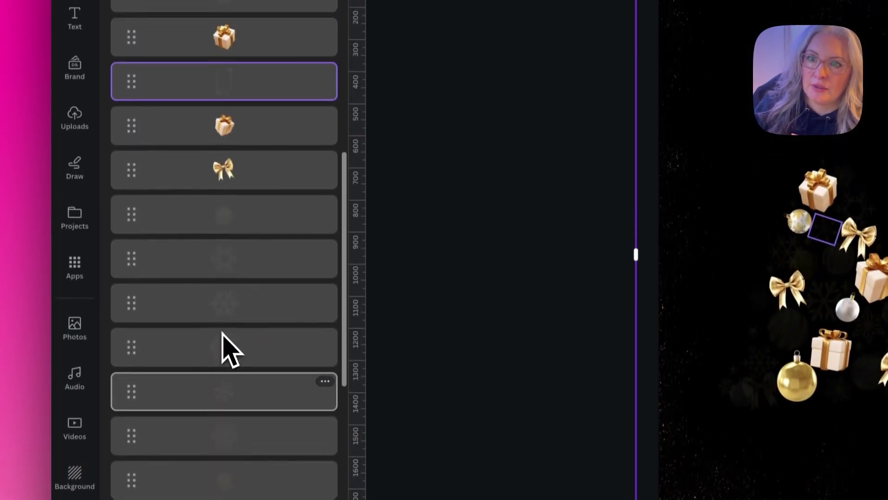
pyautogui.moveTo(274, 86); pyautogui.dragTo(285, 402)
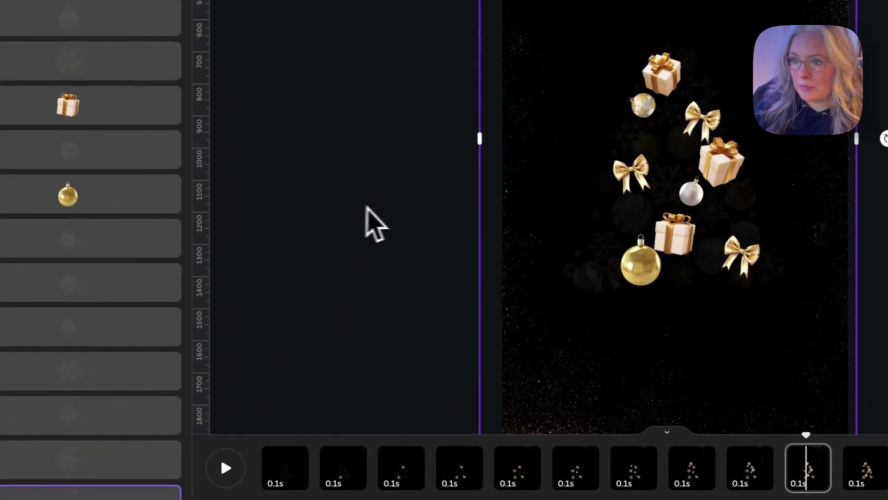
pyautogui.click(498, 161)
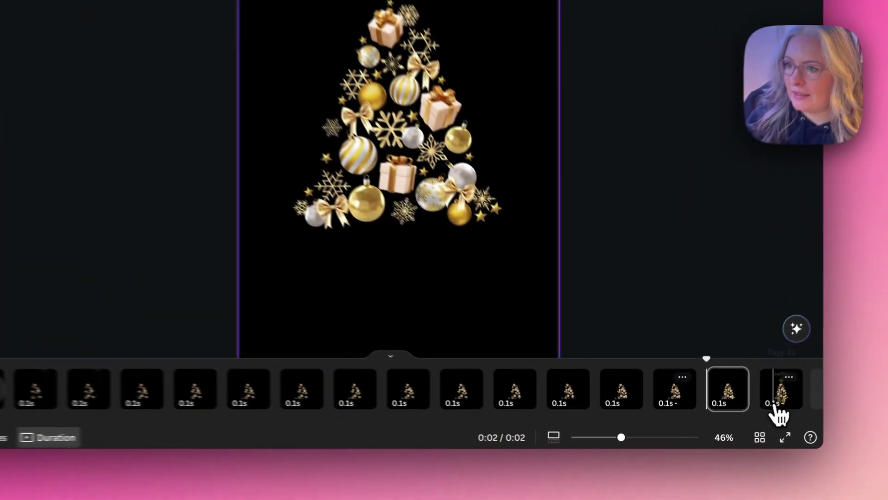
# Copy the large gold bow from the final page onto the full-tree page before it and duplicate that page.
pyautogui.click(730, 421)
pyautogui.click(546, 350)
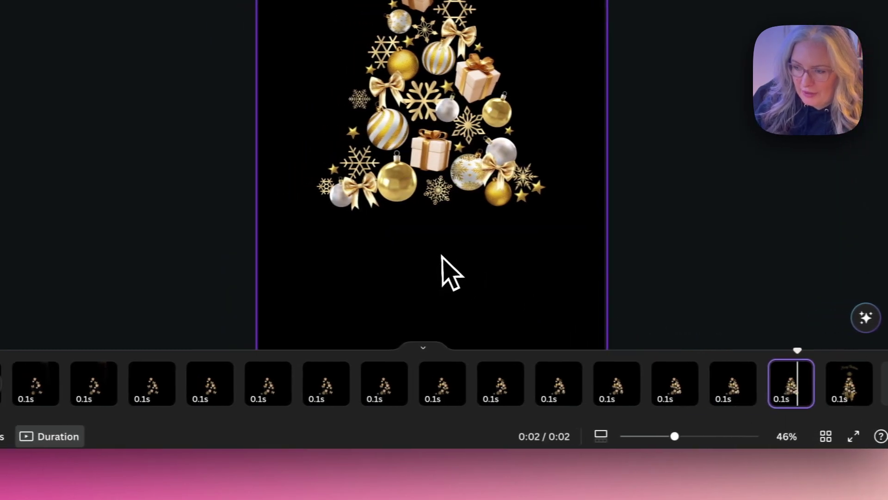
pyautogui.hotkey('ctrl', 'v')
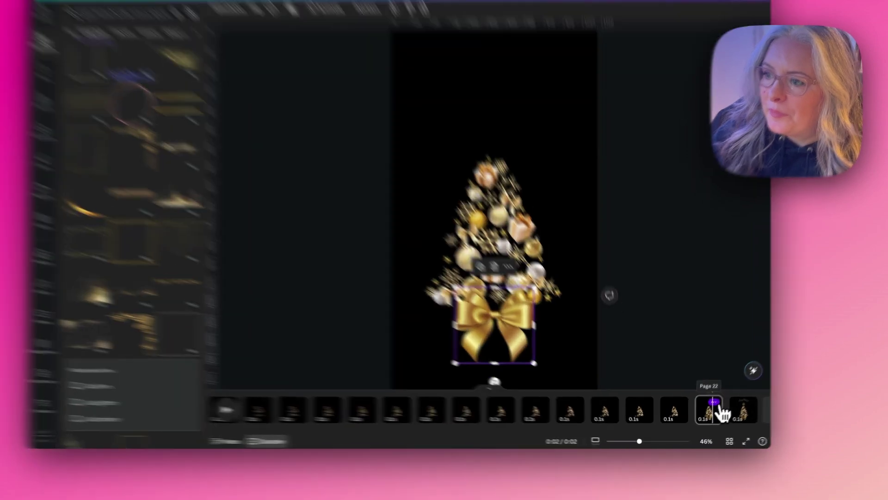
pyautogui.click(707, 410)
pyautogui.click(701, 179)
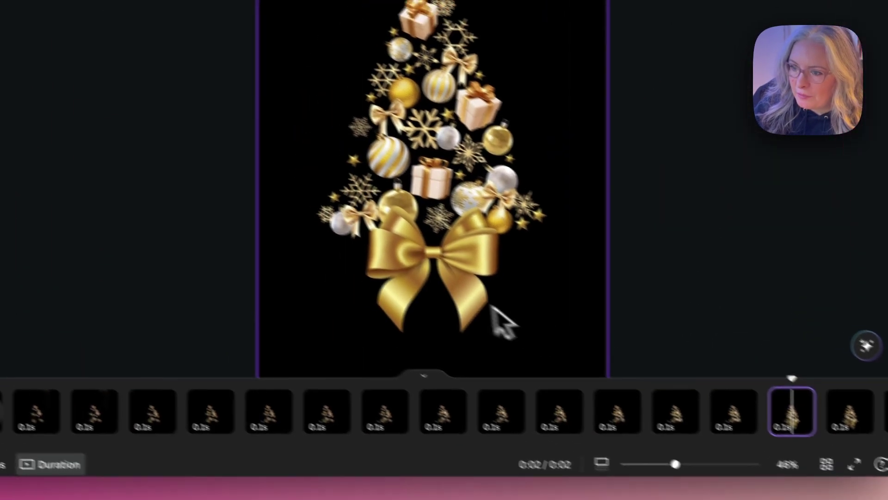
# Shrink the large bow on the first of the two bow pages to about 93 × 90 px, placed just below the tree.
pyautogui.click(414, 283)
pyautogui.moveTo(545, 355); pyautogui.dragTo(479, 257)
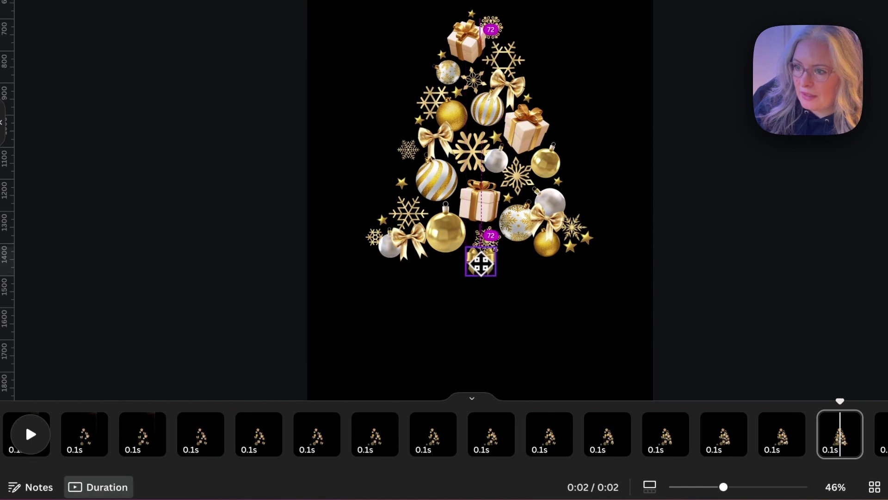
pyautogui.moveTo(479, 263); pyautogui.dragTo(479, 262)
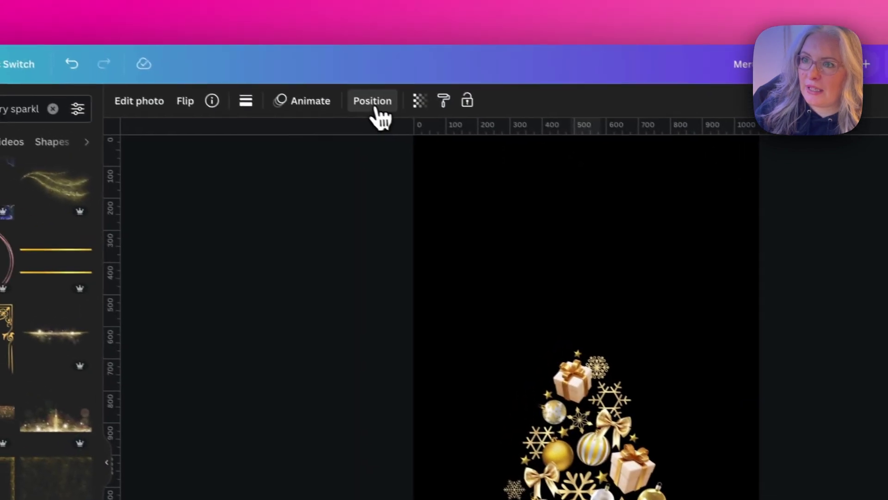
# Centre the small bow horizontally on the page and make it fully transparent.
pyautogui.click(375, 105)
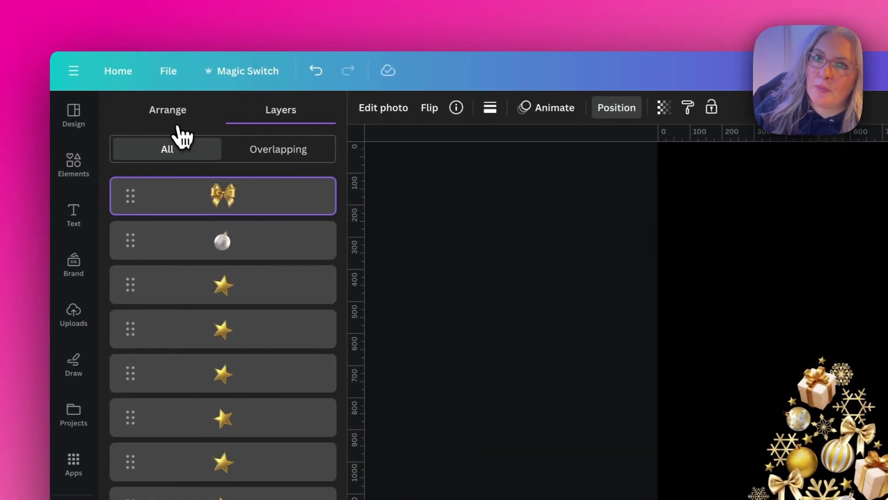
pyautogui.click(176, 123)
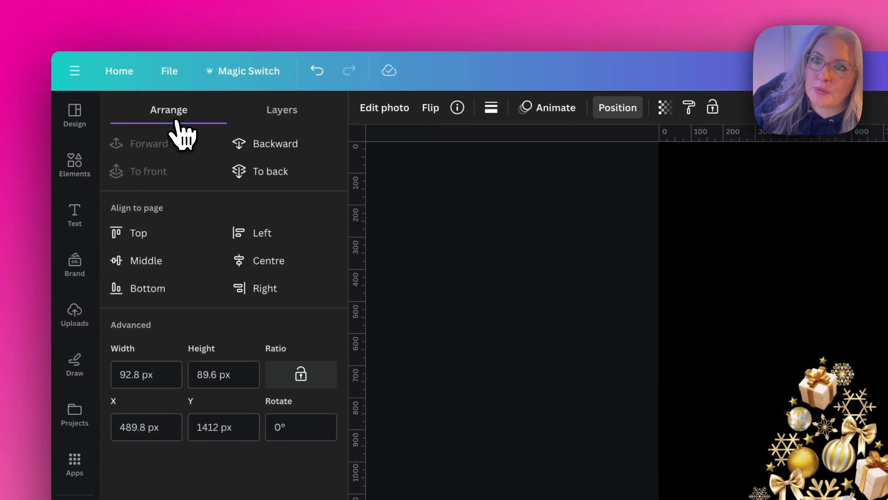
pyautogui.click(262, 265)
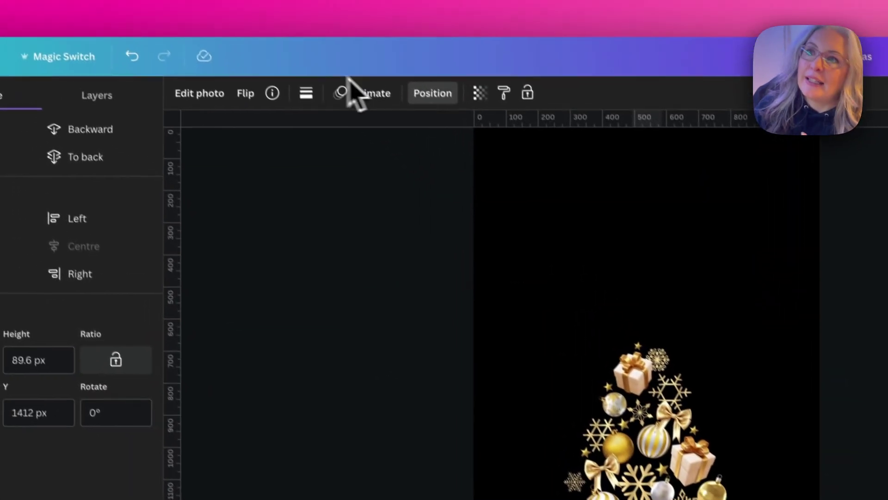
pyautogui.click(491, 107)
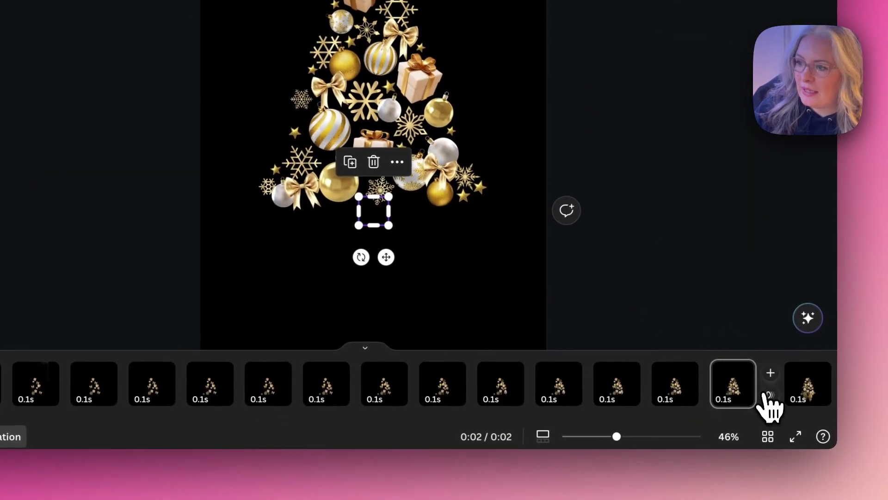
# Add a Match & Move transition between the small-bow page and the large-bow page.
pyautogui.click(774, 398)
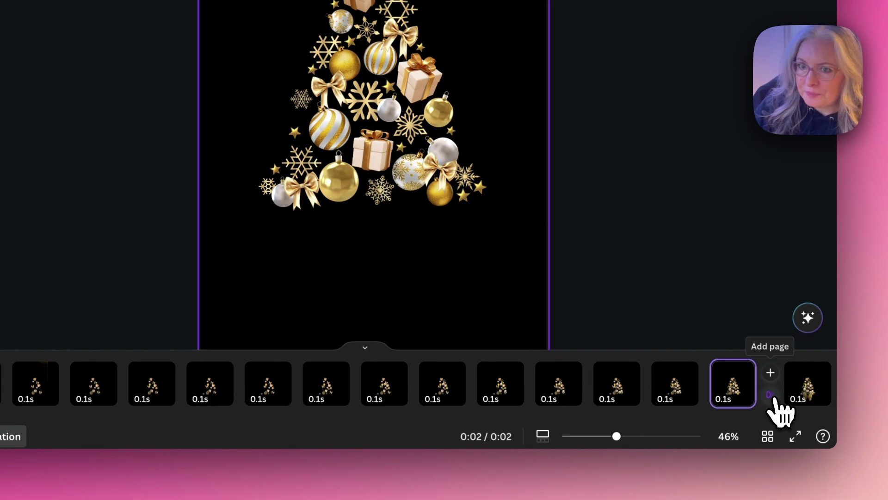
pyautogui.click(771, 395)
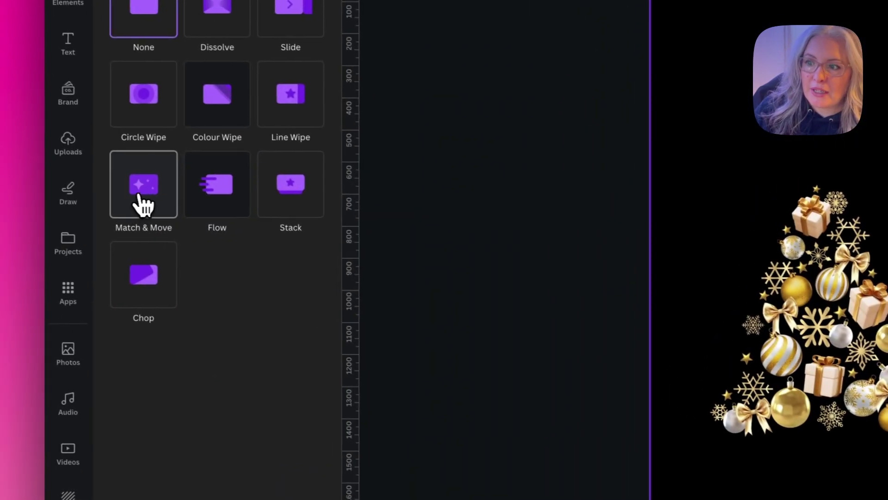
pyautogui.click(149, 198)
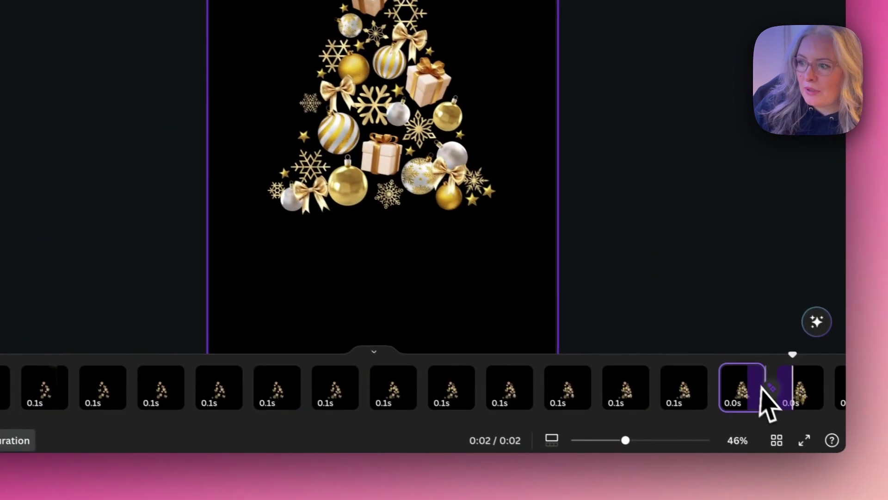
# Scrub through the transition between the two bow pages to examine how the bow grows and fades in.
pyautogui.hscroll(3, 782, 356)
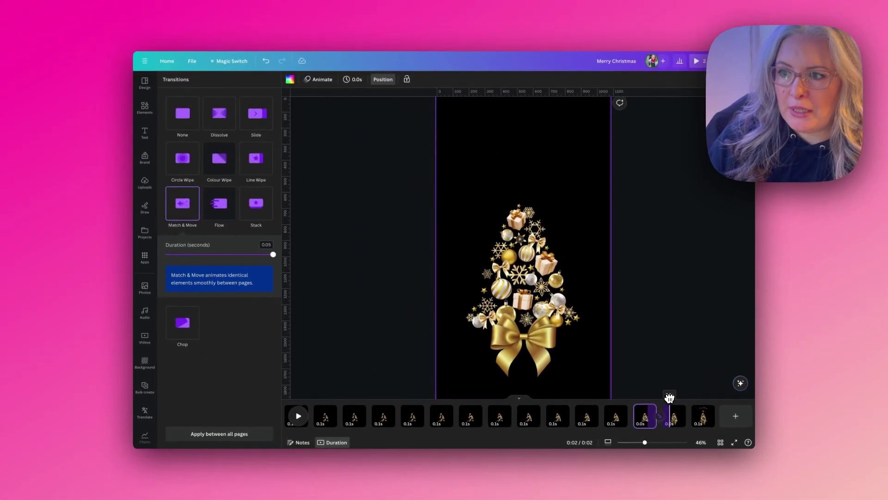
pyautogui.moveTo(675, 398); pyautogui.dragTo(654, 397)
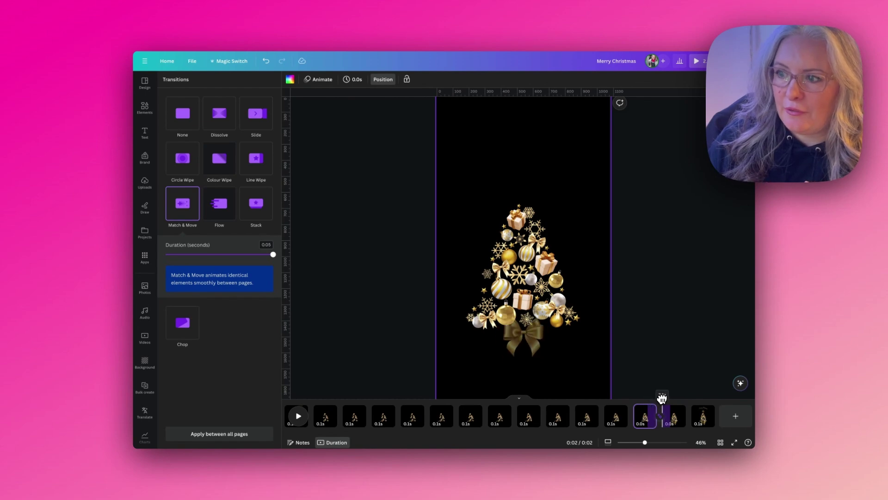
pyautogui.moveTo(660, 399); pyautogui.dragTo(672, 399)
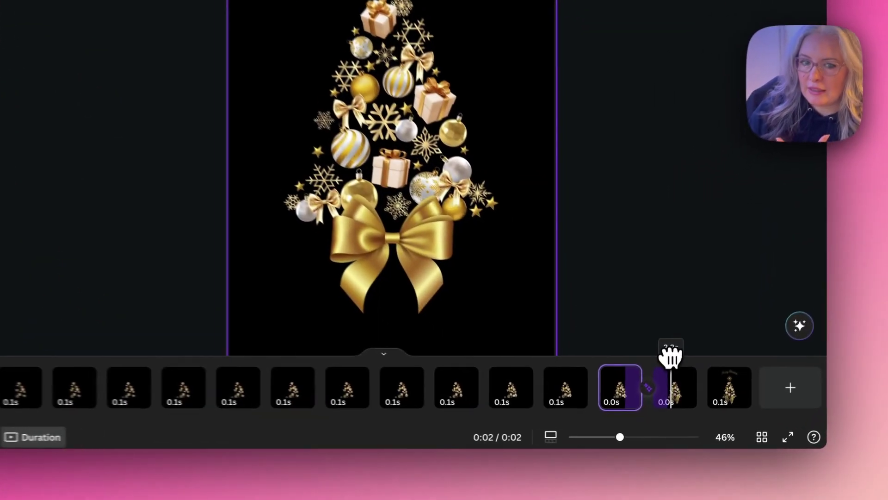
pyautogui.moveTo(671, 359); pyautogui.dragTo(672, 360)
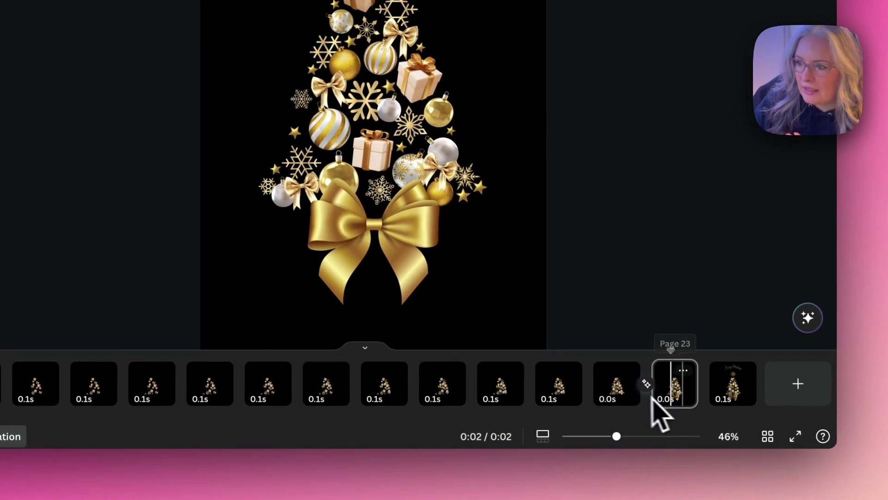
pyautogui.click(626, 402)
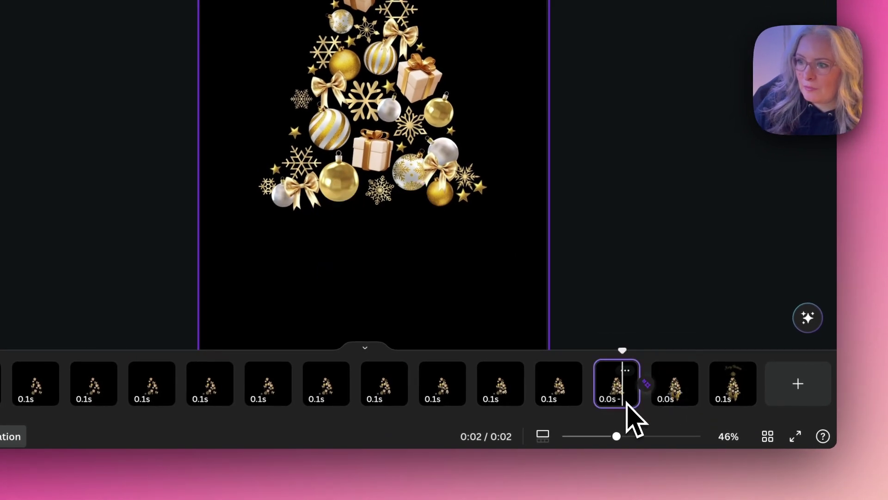
# Extend both the small-bow page and the large-bow page to a duration of 1.0 s each.
pyautogui.moveTo(642, 399); pyautogui.dragTo(647, 402)
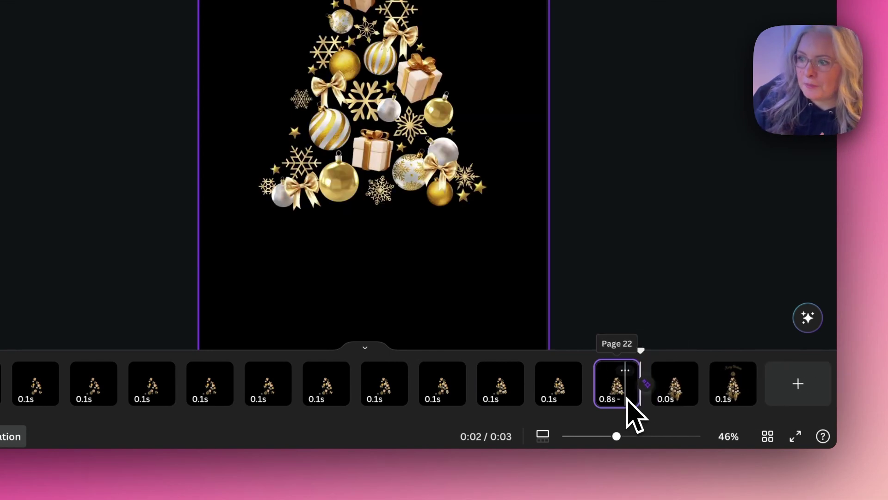
pyautogui.click(684, 402)
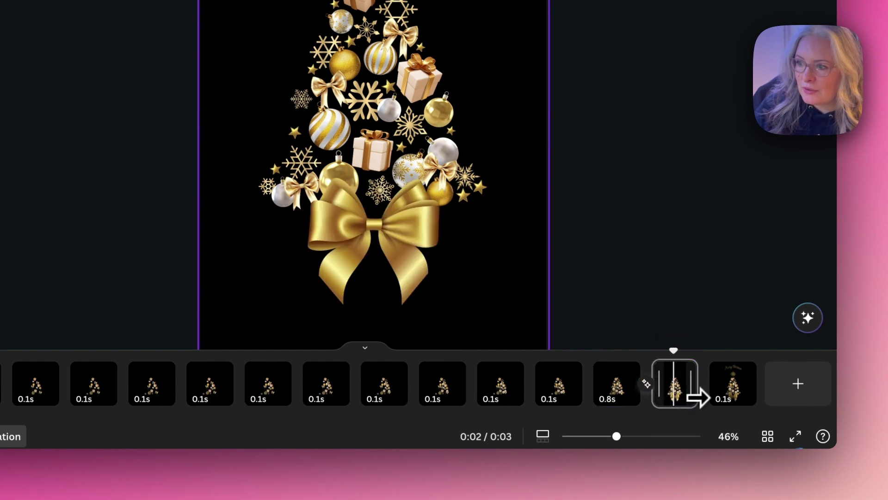
pyautogui.moveTo(701, 396); pyautogui.dragTo(707, 396)
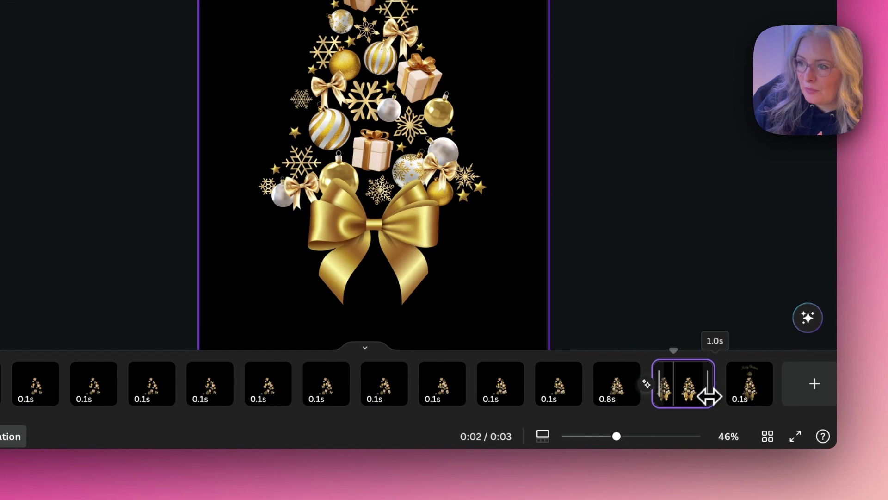
pyautogui.moveTo(710, 397); pyautogui.dragTo(698, 397)
pyautogui.moveTo(637, 401)
pyautogui.mouseDown()
pyautogui.moveTo(645, 399)
pyautogui.moveTo(632, 394)
pyautogui.mouseUp()
# Lengthen the Match & Move transition between the two bow pages to its maximum duration and scrub through it.
pyautogui.click(646, 384)
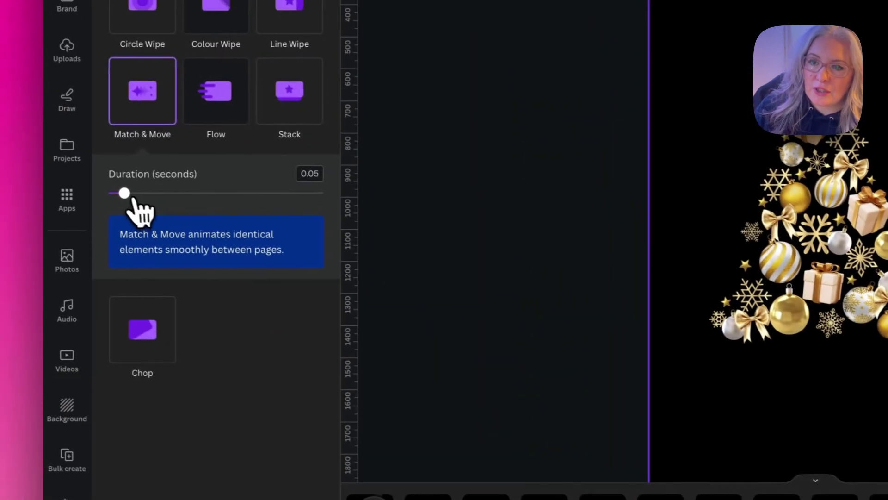
pyautogui.moveTo(134, 198); pyautogui.dragTo(172, 194)
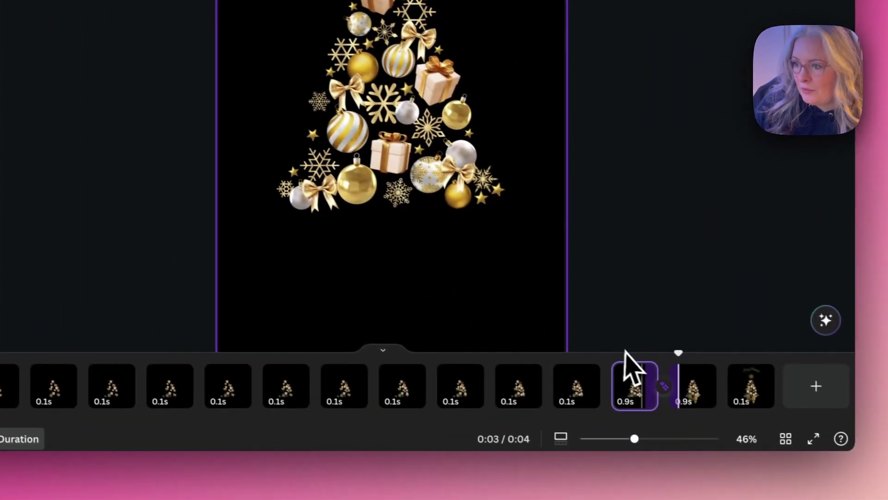
pyautogui.moveTo(622, 350); pyautogui.dragTo(670, 356)
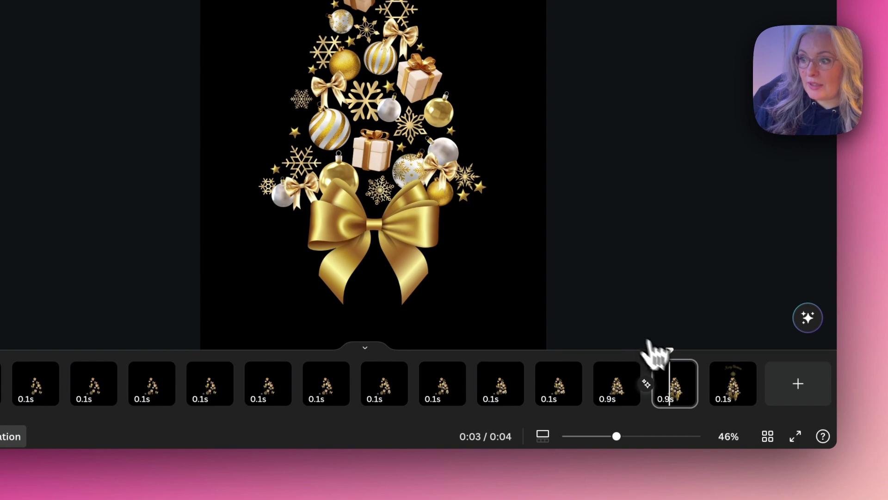
# Duplicate the large-bow page and copy the large gold star from the final page onto the duplicate, above the tree.
pyautogui.click(684, 371)
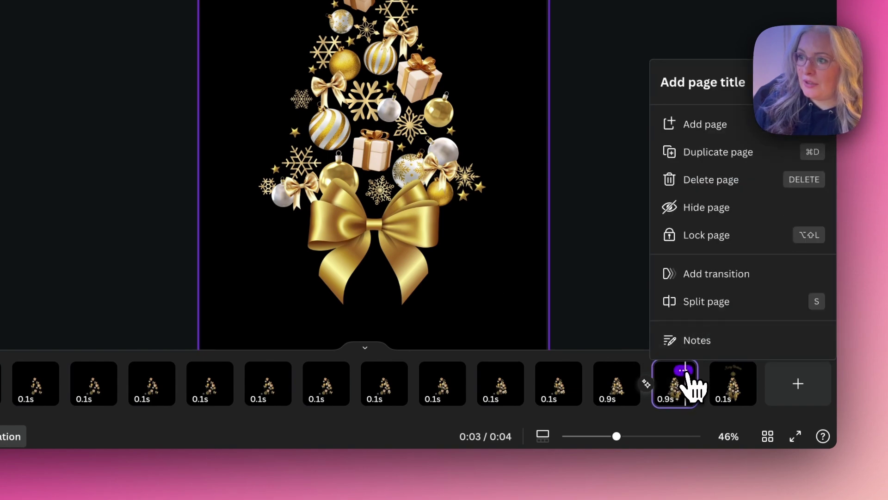
pyautogui.click(702, 159)
pyautogui.click(792, 388)
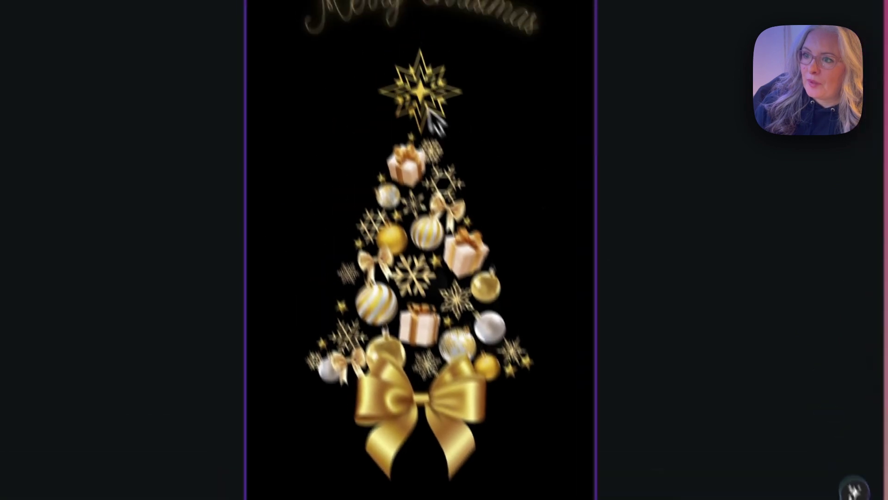
pyautogui.click(430, 109)
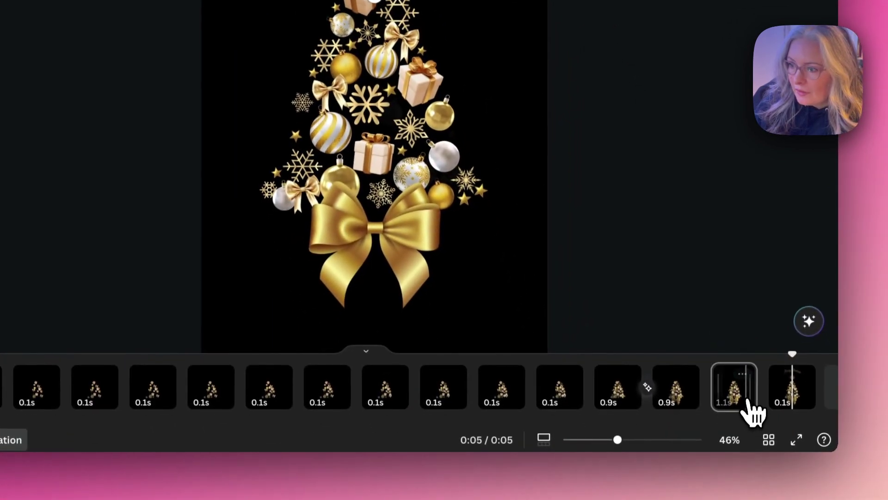
pyautogui.click(746, 396)
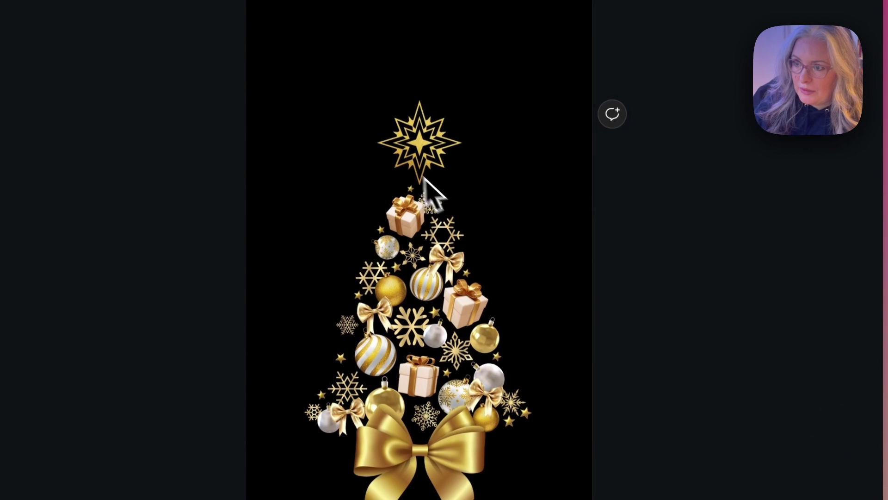
pyautogui.click(418, 157)
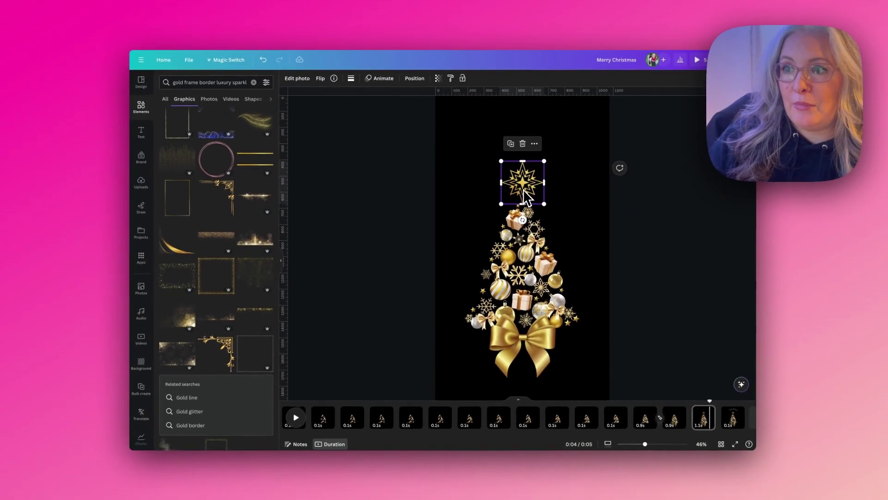
# Copy the large gold star onto the original large-bow page and move it straight up until it mostly sits beyond the page's upper edge.
pyautogui.click(674, 418)
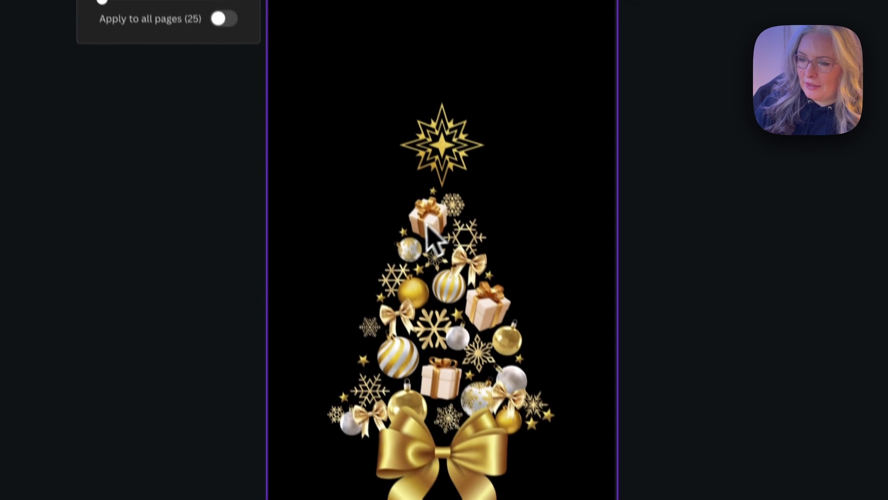
pyautogui.click(445, 146)
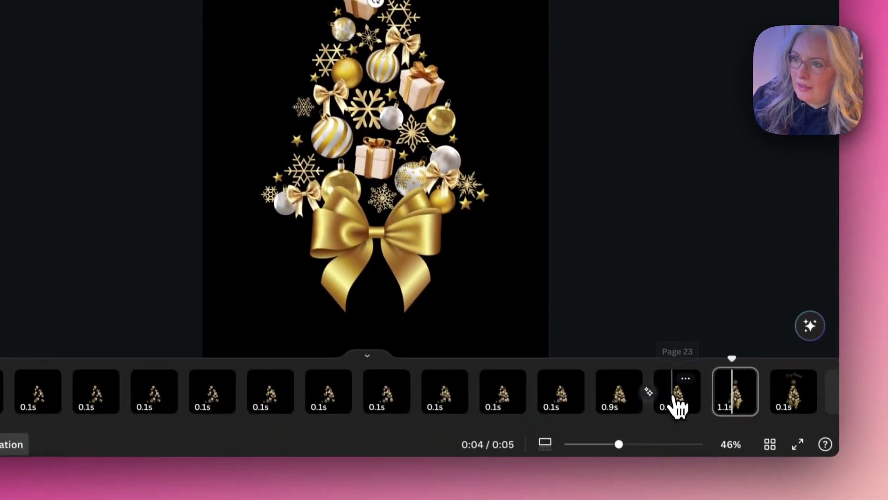
pyautogui.click(672, 391)
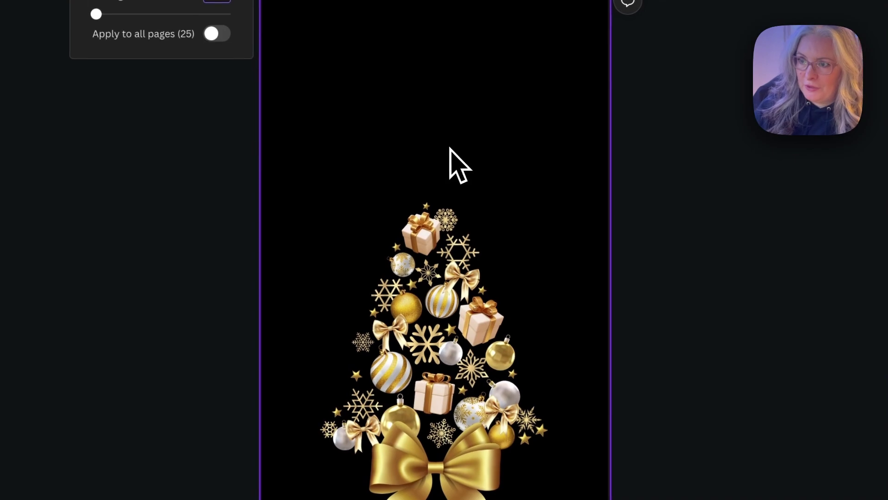
pyautogui.press('super+v')
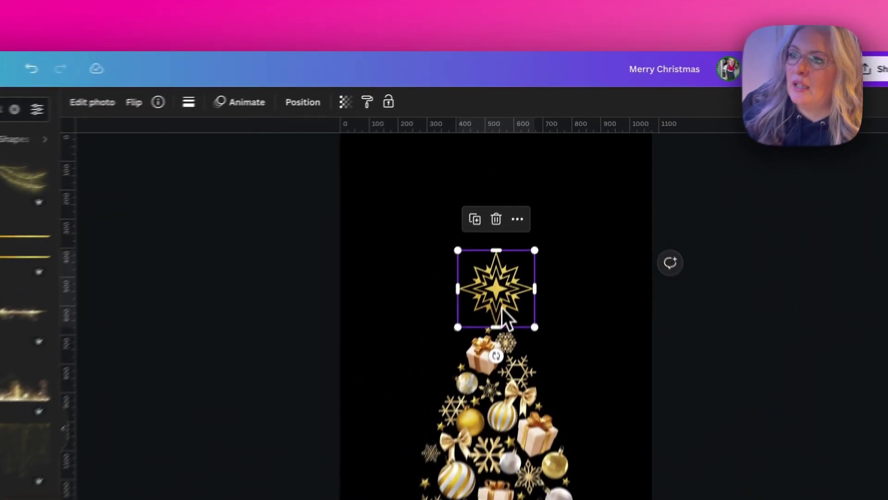
pyautogui.moveTo(529, 197); pyautogui.dragTo(533, 147)
pyautogui.moveTo(504, 230); pyautogui.dragTo(508, 151)
pyautogui.scroll(1, 514, 171)
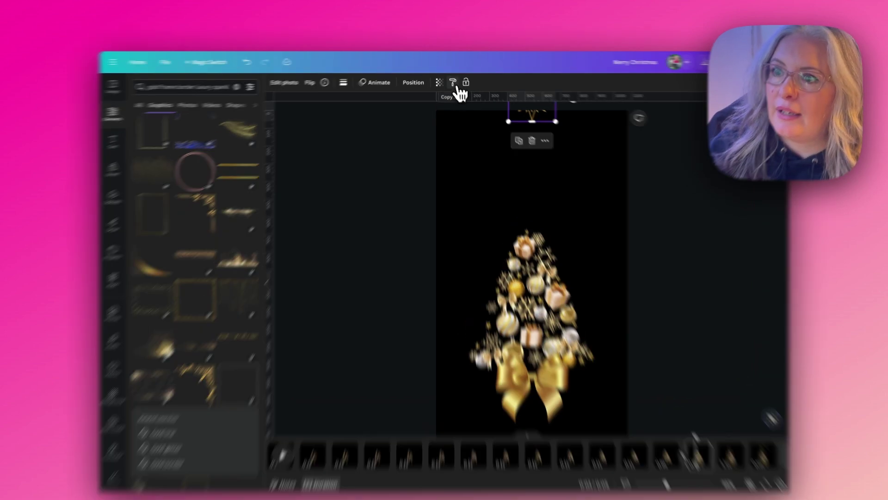
# Make the raised star on the large-bow page fully transparent.
pyautogui.click(440, 79)
pyautogui.moveTo(439, 106); pyautogui.dragTo(413, 106)
pyautogui.moveTo(391, 170); pyautogui.dragTo(315, 171)
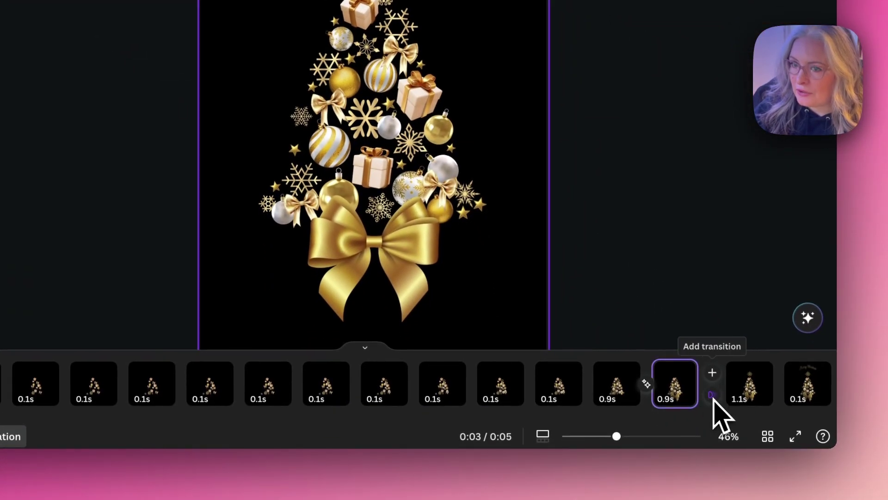
# Add a Match & Move transition between the large-bow page and the star page, and scrub through it to check the star's movement.
pyautogui.click(708, 396)
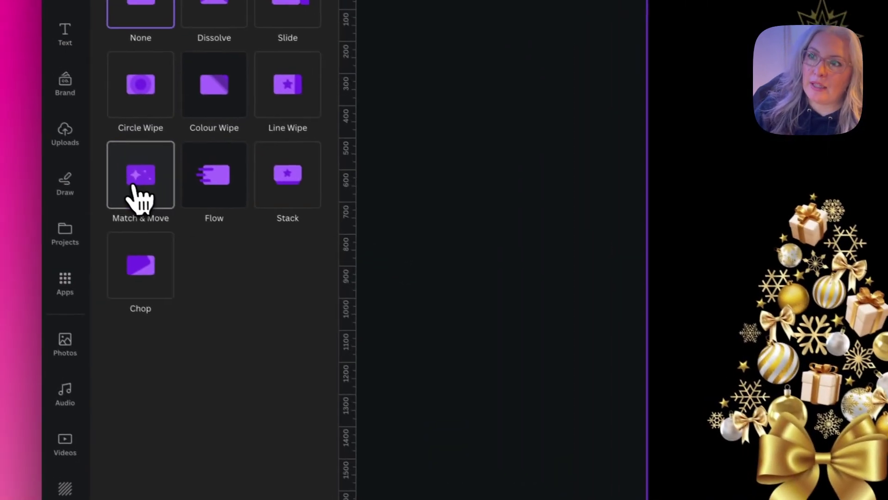
pyautogui.click(48, 132)
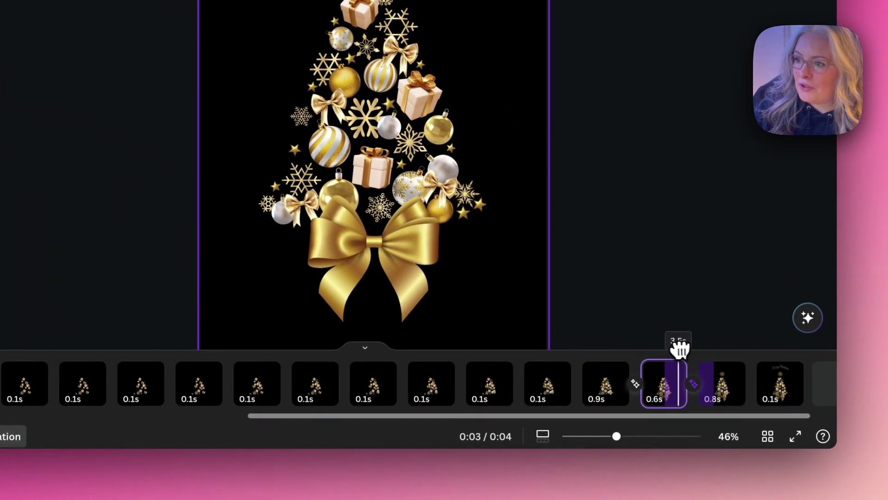
pyautogui.moveTo(678, 349); pyautogui.dragTo(659, 349)
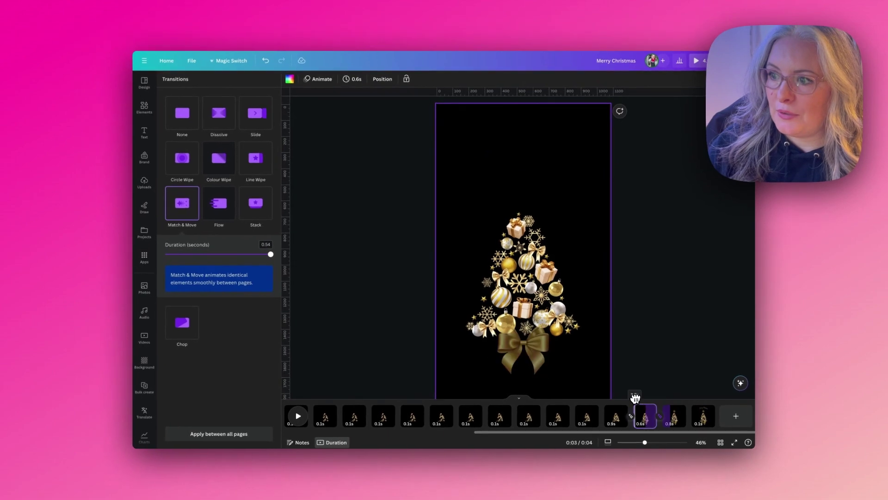
pyautogui.moveTo(636, 398); pyautogui.dragTo(671, 402)
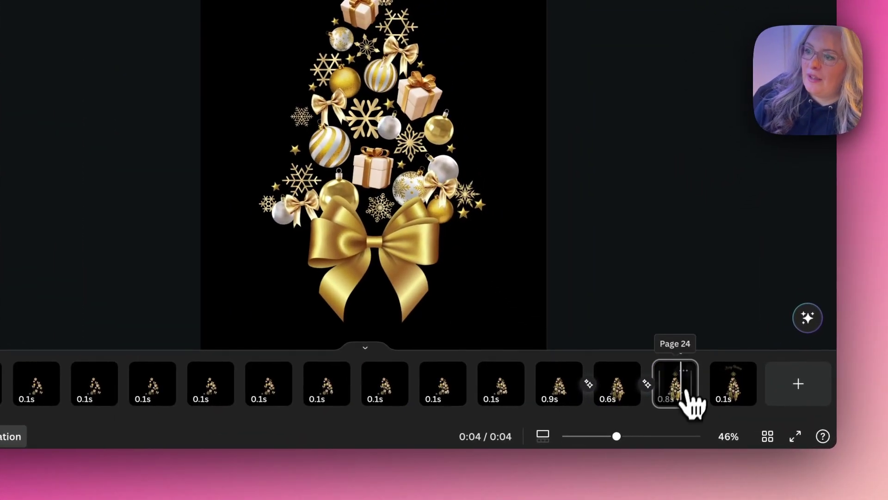
# Duplicate the star page and copy the Merry Christmas text and gold glitter frame from the final page onto the duplicate.
pyautogui.click(679, 410)
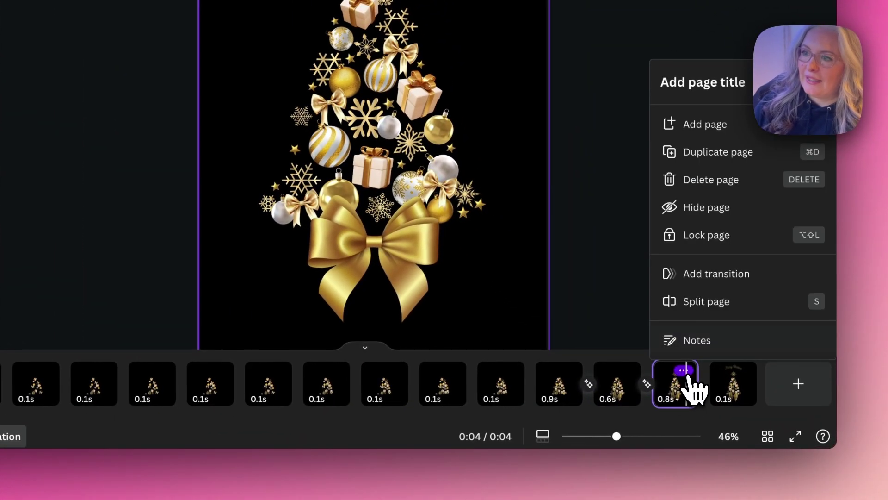
pyautogui.click(694, 153)
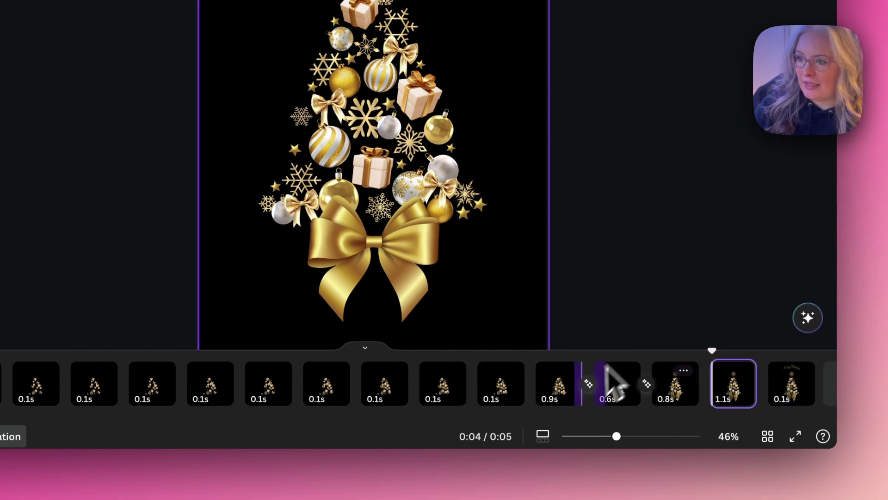
pyautogui.click(734, 392)
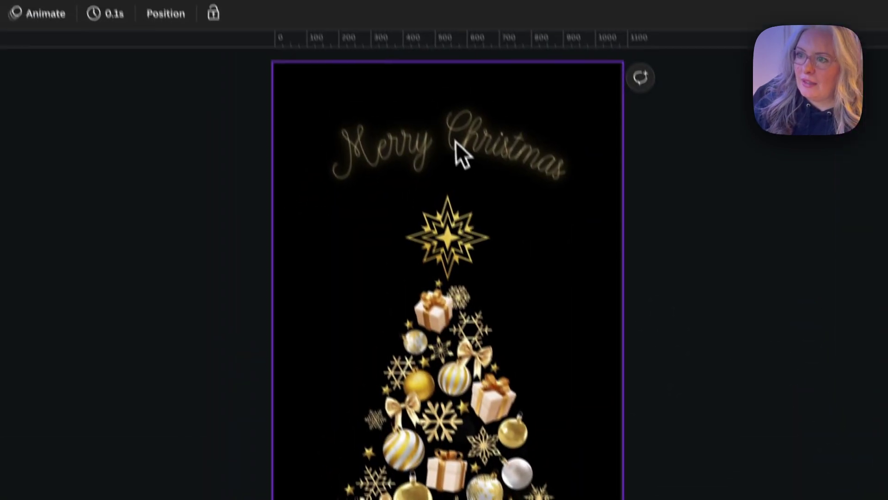
pyautogui.click(476, 180)
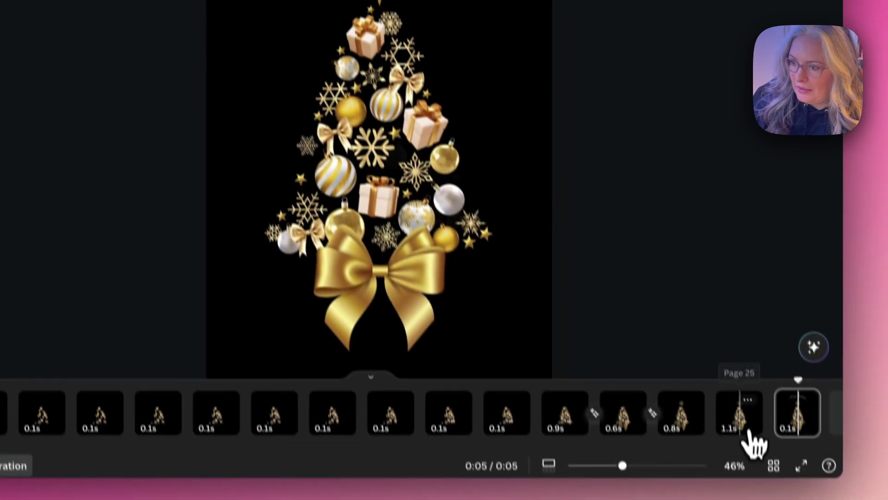
pyautogui.click(736, 419)
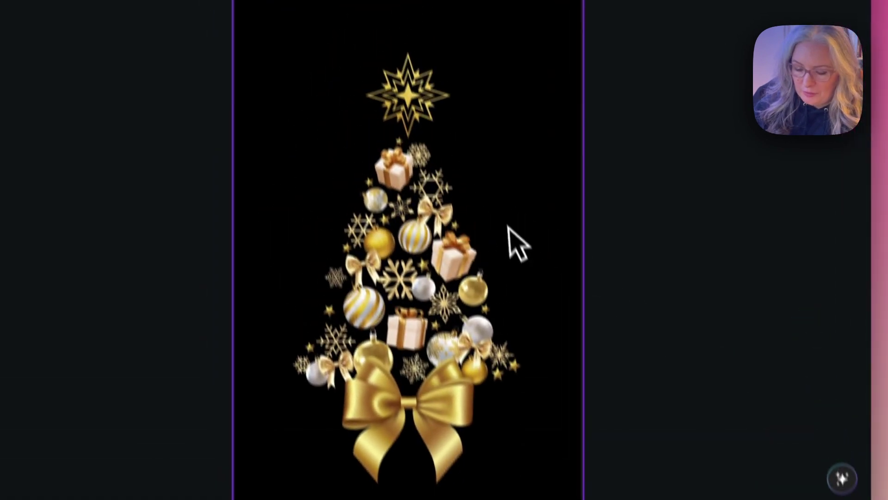
# Apply the Typewriter text animation to the Merry Christmas text on page 25.
pyautogui.click(462, 151)
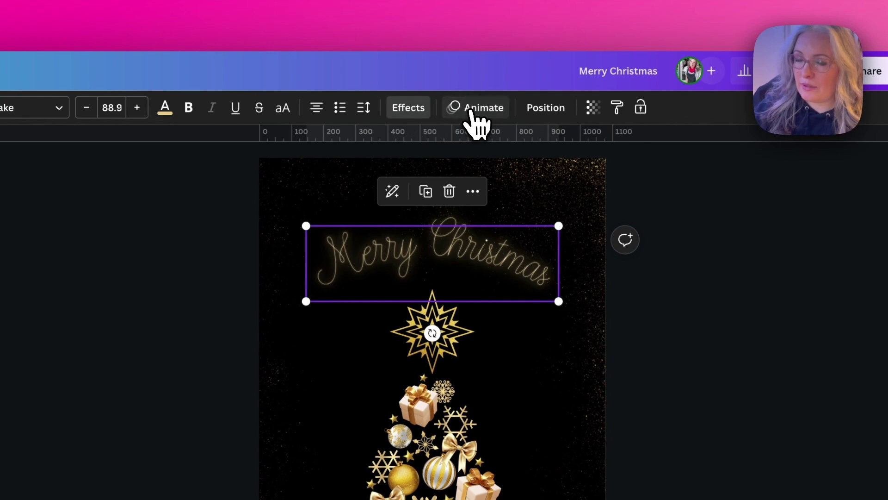
pyautogui.click(474, 111)
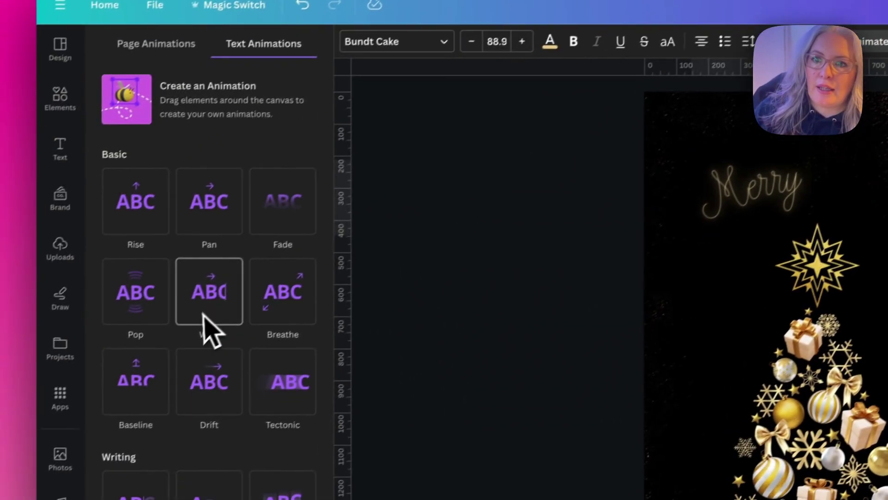
pyautogui.scroll(-1, 103, 389)
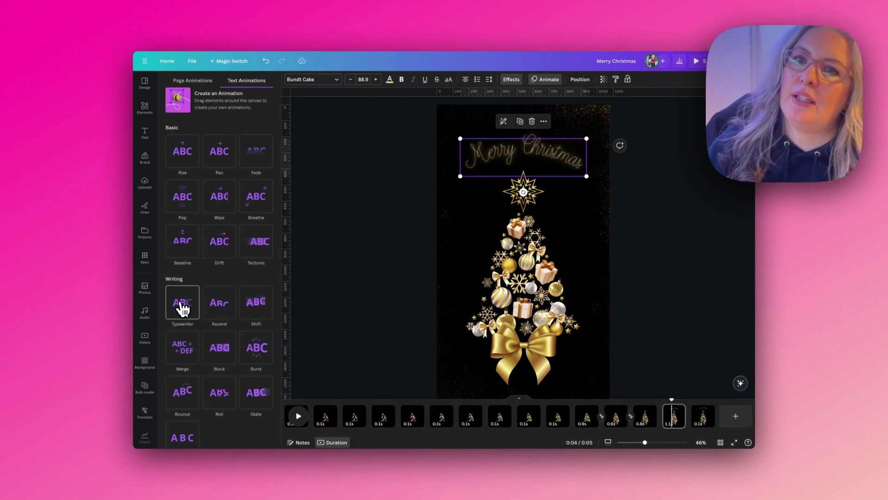
pyautogui.click(183, 310)
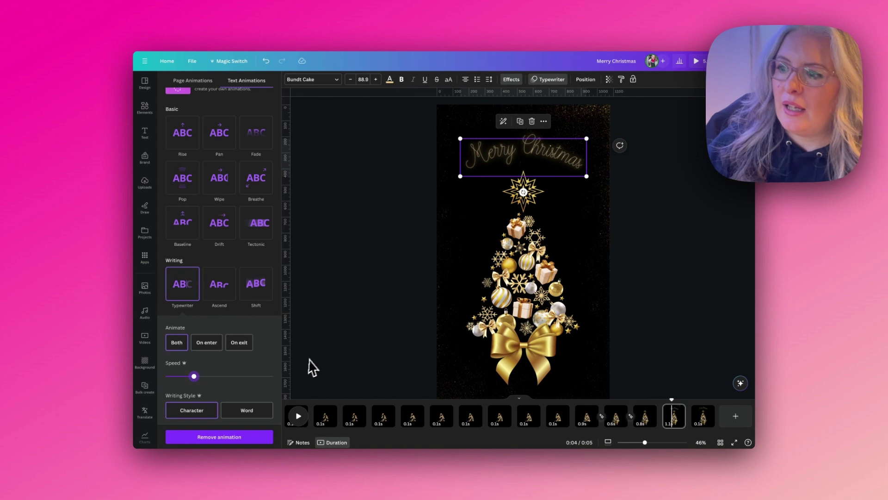
# Extend the duration of page 25, with the Merry Christmas text, to 3.1 s.
pyautogui.click(684, 418)
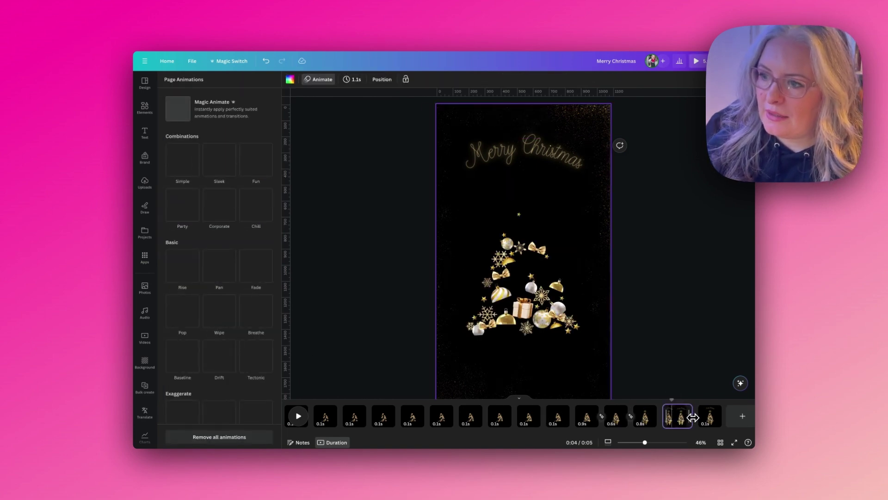
pyautogui.moveTo(694, 417); pyautogui.dragTo(696, 417)
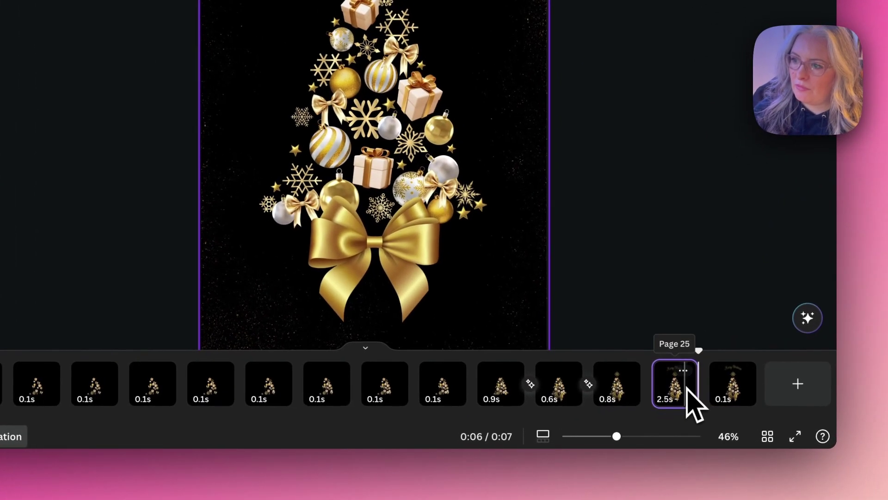
pyautogui.moveTo(696, 386); pyautogui.dragTo(708, 386)
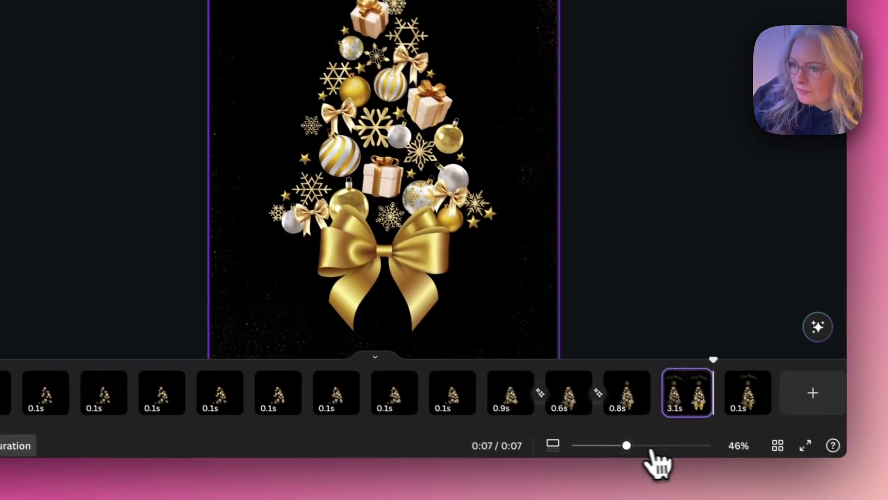
# Select all the small gold stars scattered across the tree on the 3.1 s Merry Christmas page and group them.
pyautogui.moveTo(618, 437); pyautogui.dragTo(639, 452)
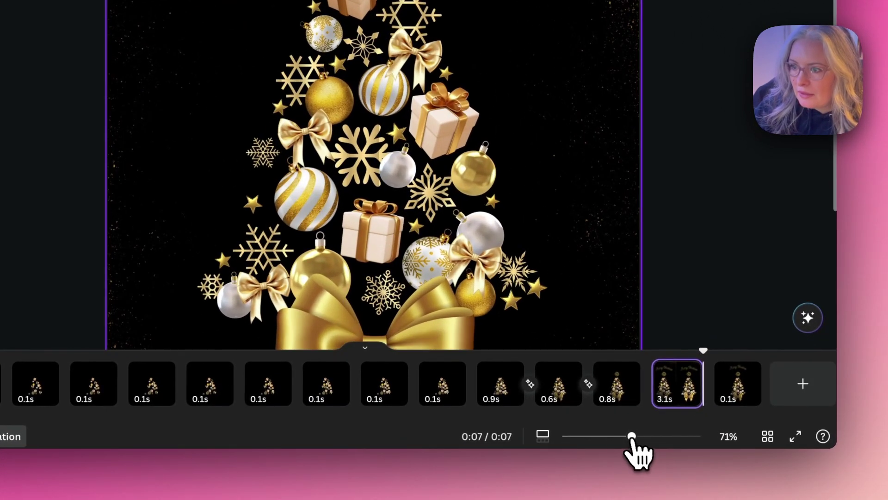
pyautogui.click(517, 304)
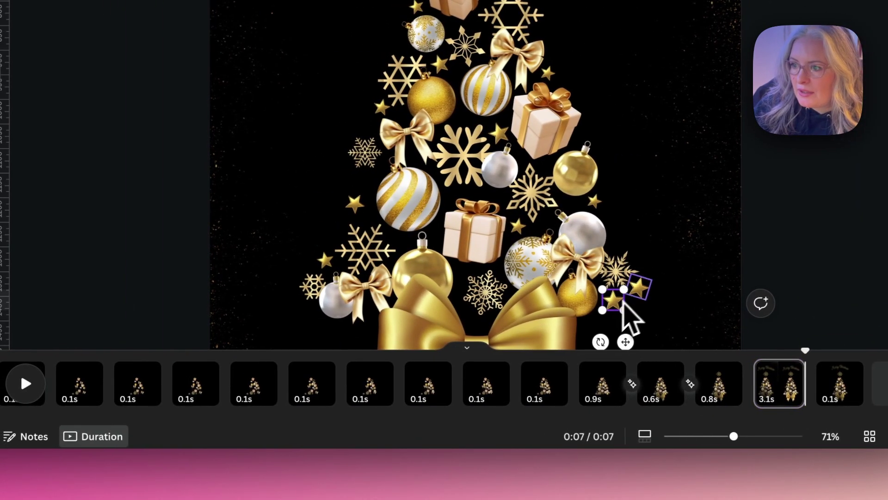
pyautogui.keyDown('shift'); pyautogui.click(639, 287); pyautogui.keyUp('shift')
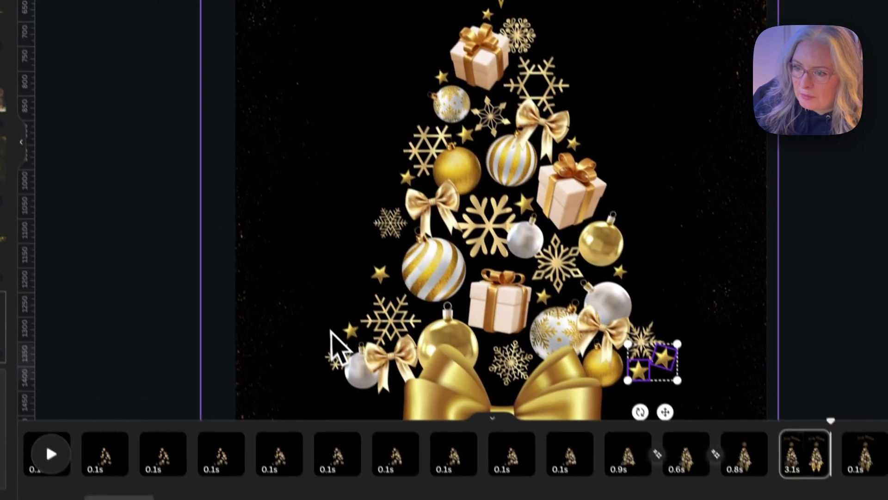
pyautogui.keyDown('shift'); pyautogui.click(324, 260); pyautogui.keyUp('shift')
pyautogui.keyDown('shift'); pyautogui.click(388, 296); pyautogui.keyUp('shift')
pyautogui.keyDown('shift'); pyautogui.click(626, 293); pyautogui.keyUp('shift')
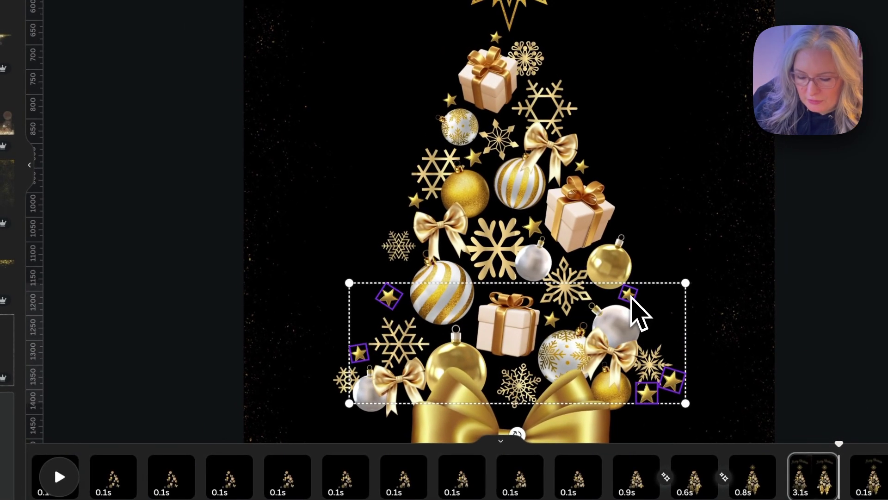
pyautogui.keyDown('shift'); pyautogui.click(562, 279); pyautogui.keyUp('shift')
pyautogui.keyDown('shift'); pyautogui.click(533, 226); pyautogui.keyUp('shift')
pyautogui.keyDown('shift'); pyautogui.click(552, 319); pyautogui.keyUp('shift')
pyautogui.keyDown('shift'); pyautogui.click(581, 165); pyautogui.keyUp('shift')
pyautogui.keyDown('shift'); pyautogui.click(474, 158); pyautogui.keyUp('shift')
pyautogui.keyDown('shift'); pyautogui.click(416, 200); pyautogui.keyUp('shift')
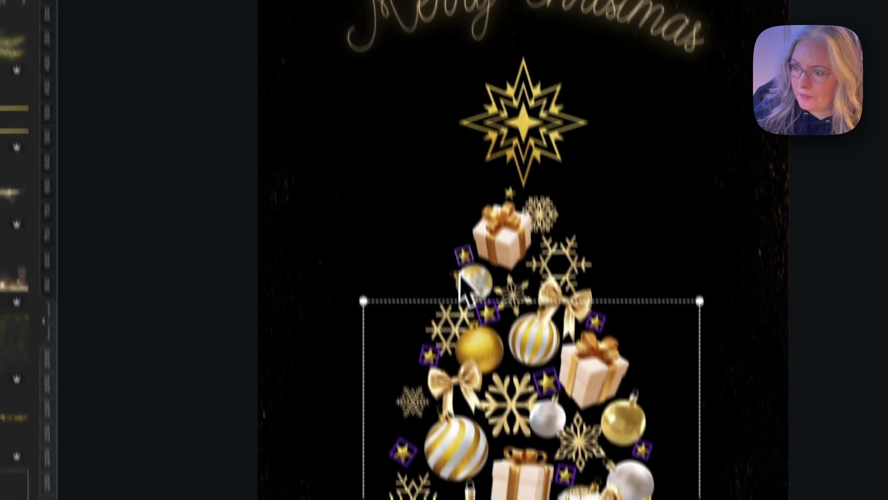
pyautogui.keyDown('shift'); pyautogui.click(519, 268); pyautogui.keyUp('shift')
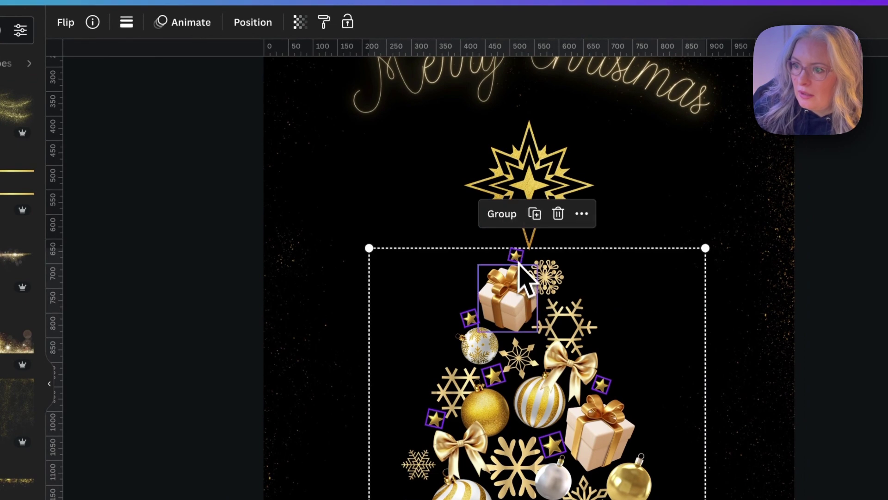
pyautogui.keyDown('shift'); pyautogui.click(509, 298); pyautogui.keyUp('shift')
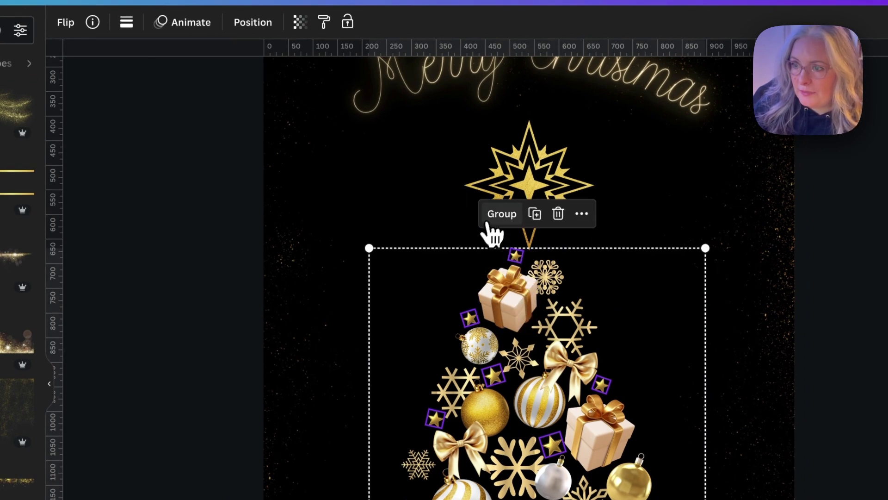
pyautogui.click(487, 223)
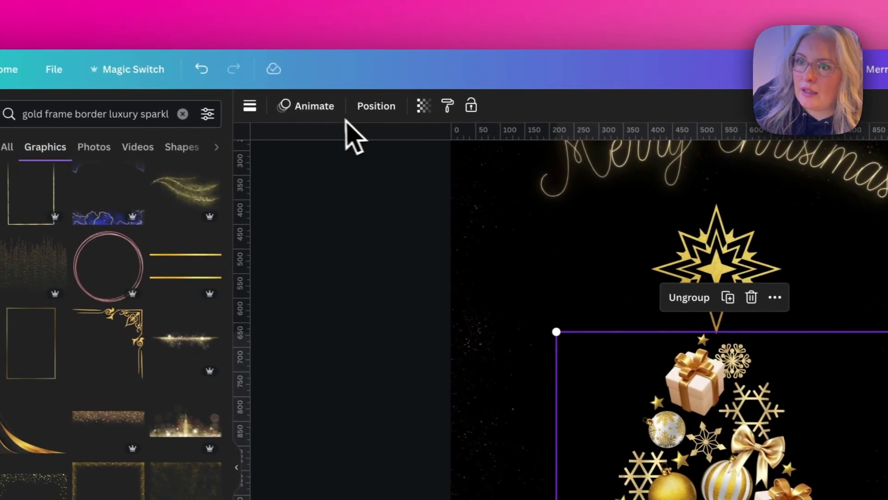
# Apply the Flicker motion effect to the grouped small stars with a slightly faster speed, and scrub through the page to check it.
pyautogui.click(307, 107)
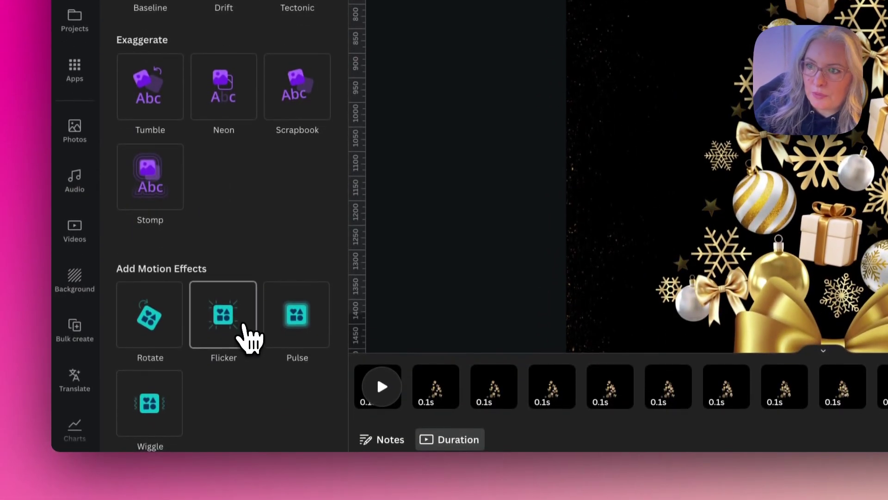
pyautogui.click(244, 325)
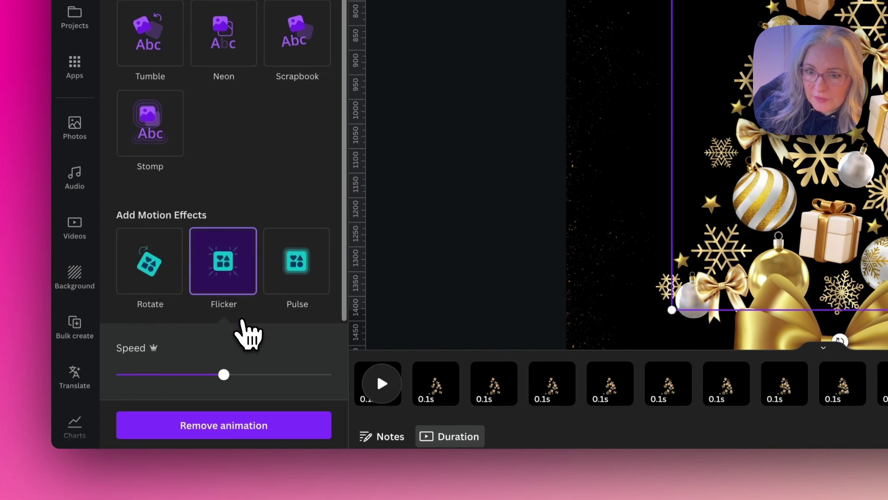
pyautogui.moveTo(227, 377); pyautogui.dragTo(254, 380)
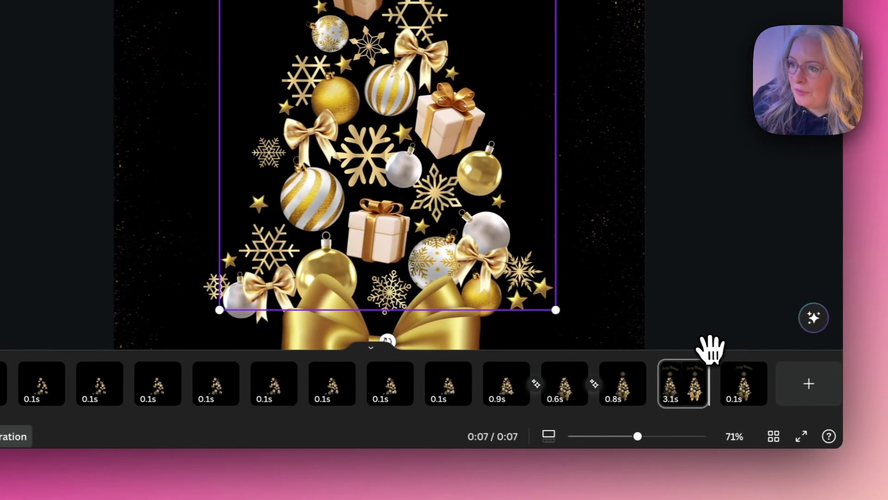
pyautogui.moveTo(768, 350); pyautogui.dragTo(537, 356)
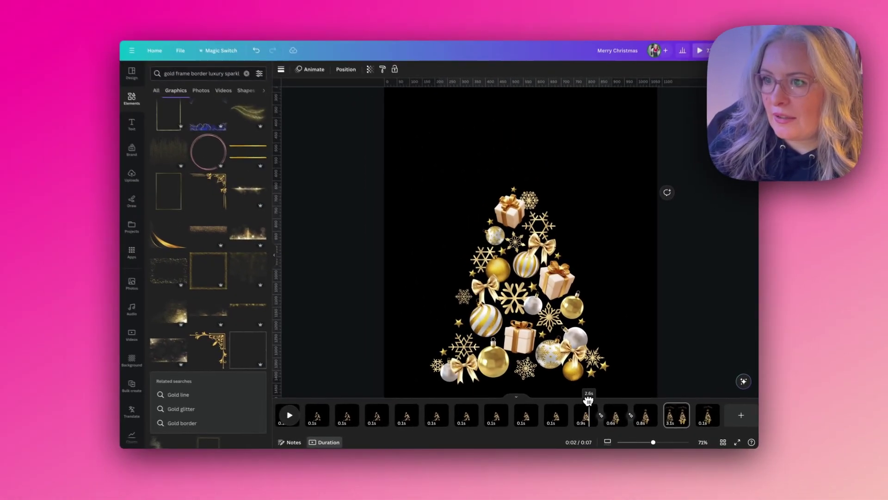
pyautogui.moveTo(588, 401); pyautogui.dragTo(676, 409)
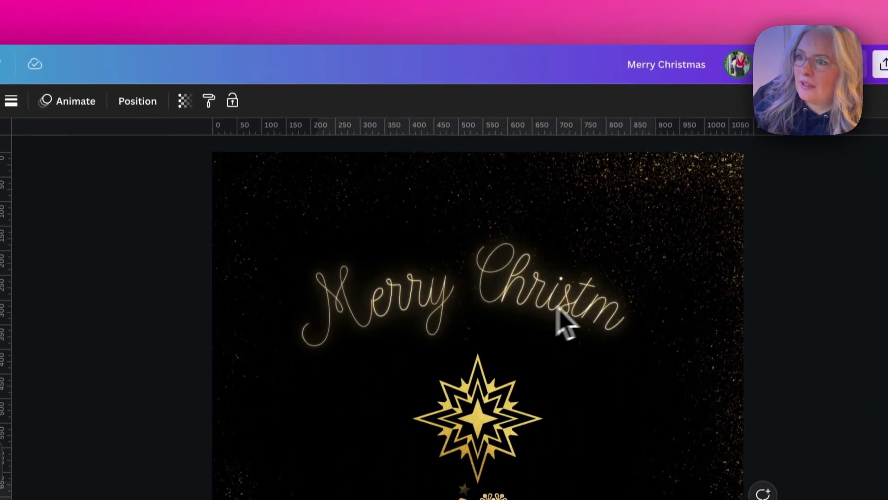
# Set the Merry Christmas text's Typewriter animation to run on enter only.
pyautogui.click(558, 309)
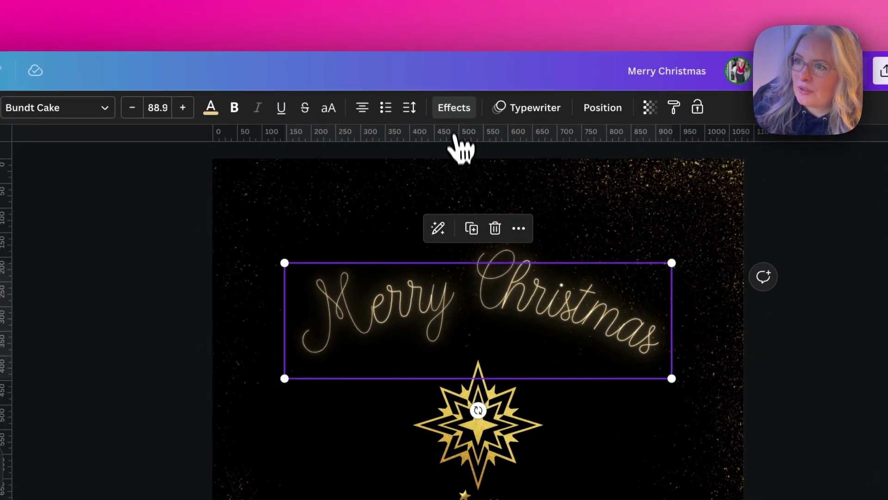
pyautogui.click(533, 111)
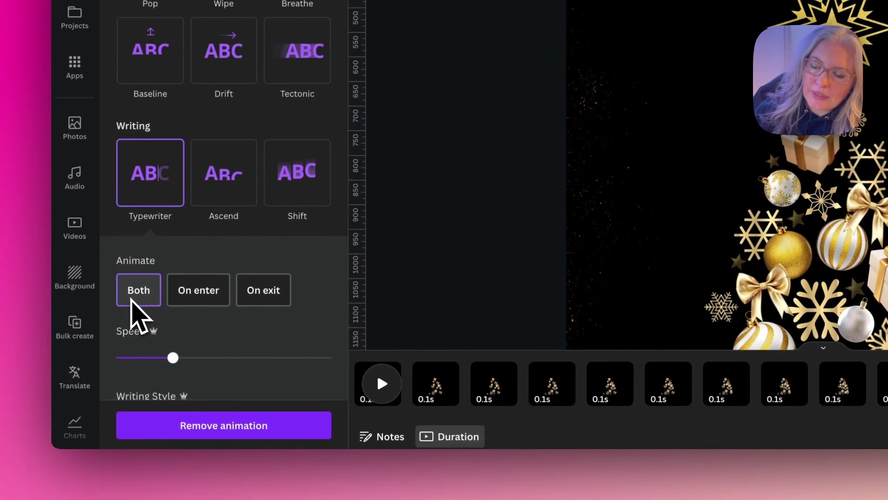
pyautogui.click(183, 300)
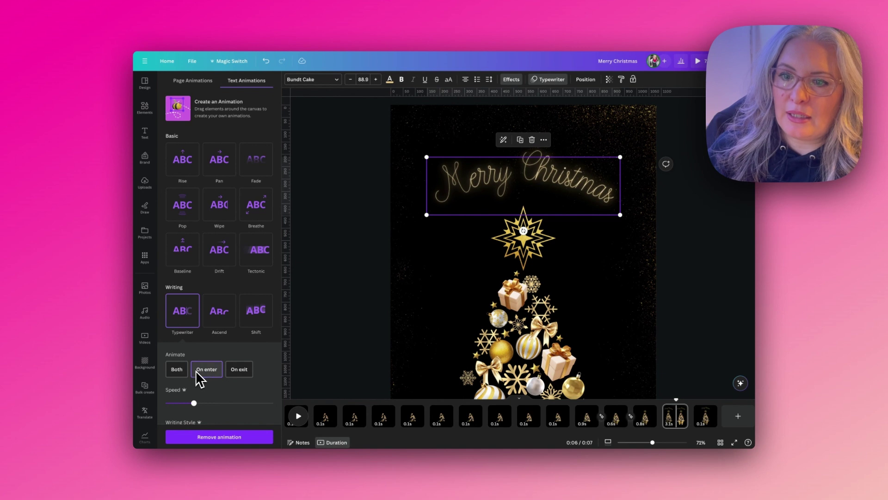
# Play the reel from the first page to preview the full animation.
pyautogui.click(311, 366)
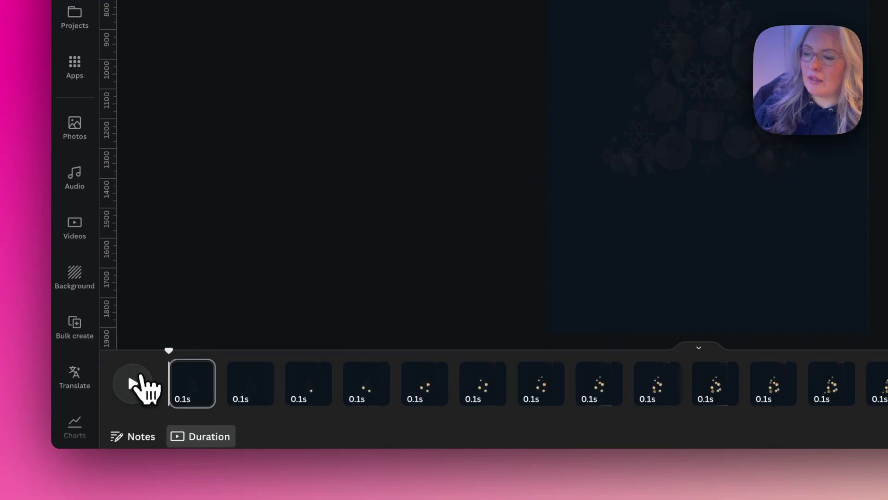
pyautogui.click(145, 372)
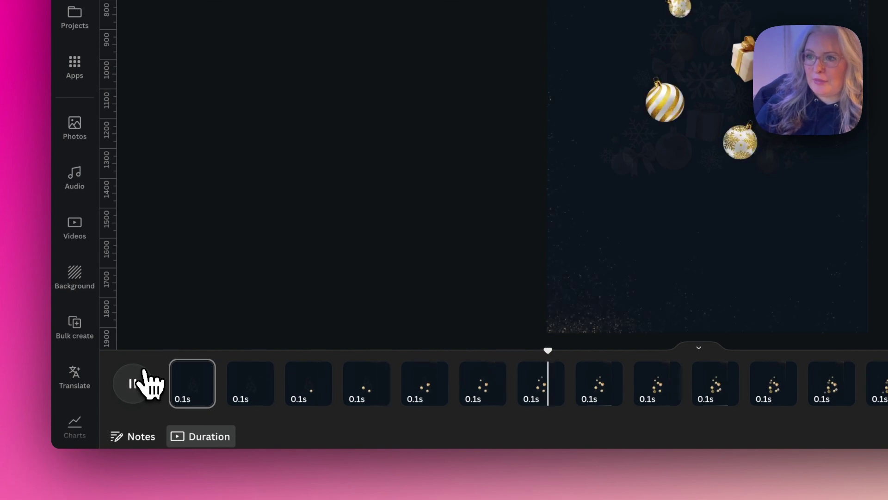